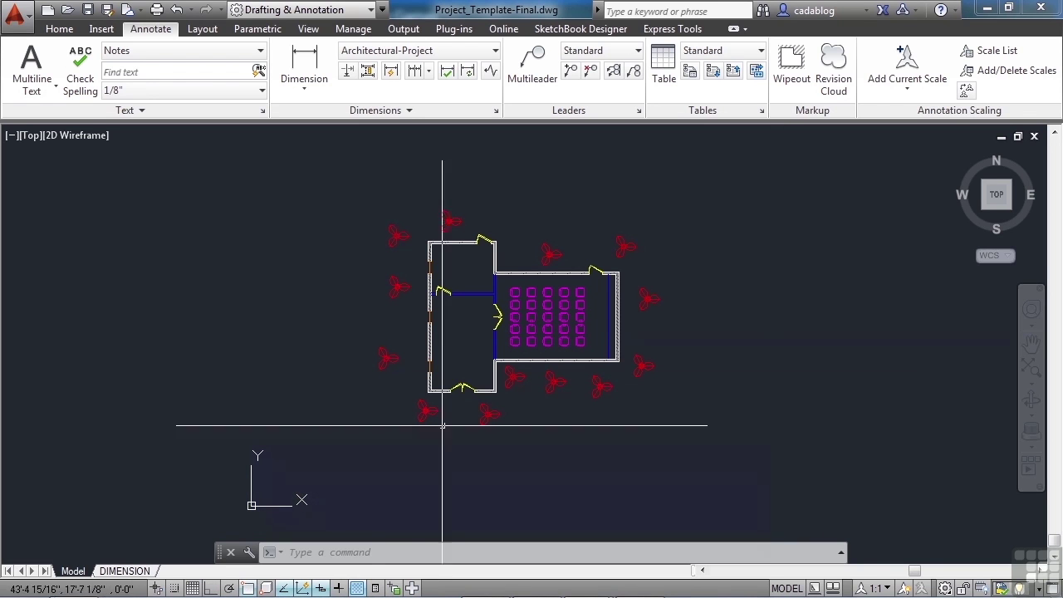
Switch to the DIMENSION layout, confirm Text stays the current layer, and bring the title block into view
{"action": "left_click", "coordinate": [136, 573]}
{"action": "left_click", "coordinate": [60, 29]}
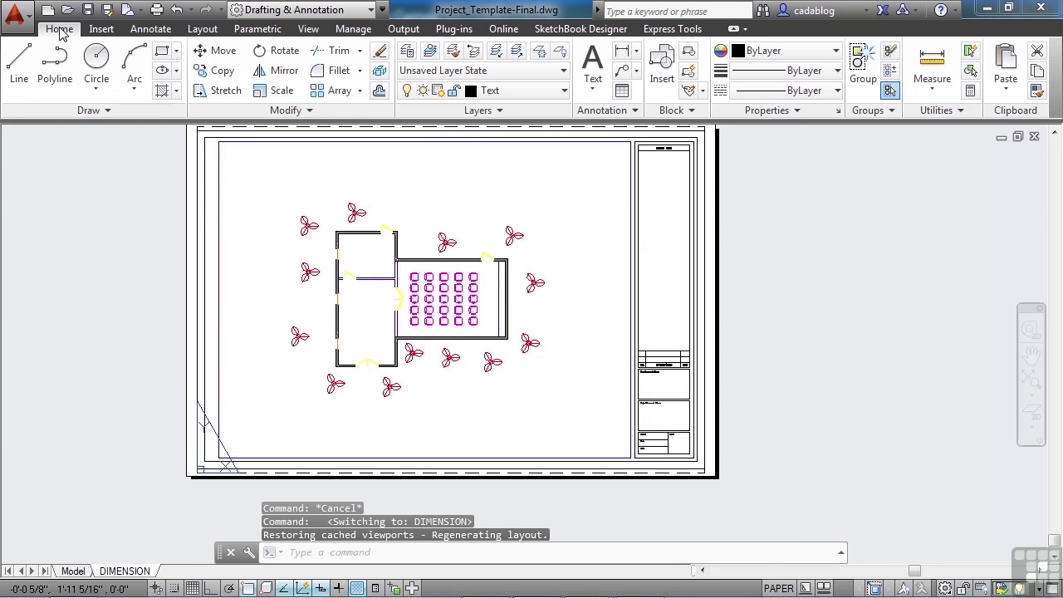
{"action": "left_click", "coordinate": [559, 91]}
{"action": "scroll", "coordinate": [567, 230], "scroll_direction": "up", "scroll_amount": 3}
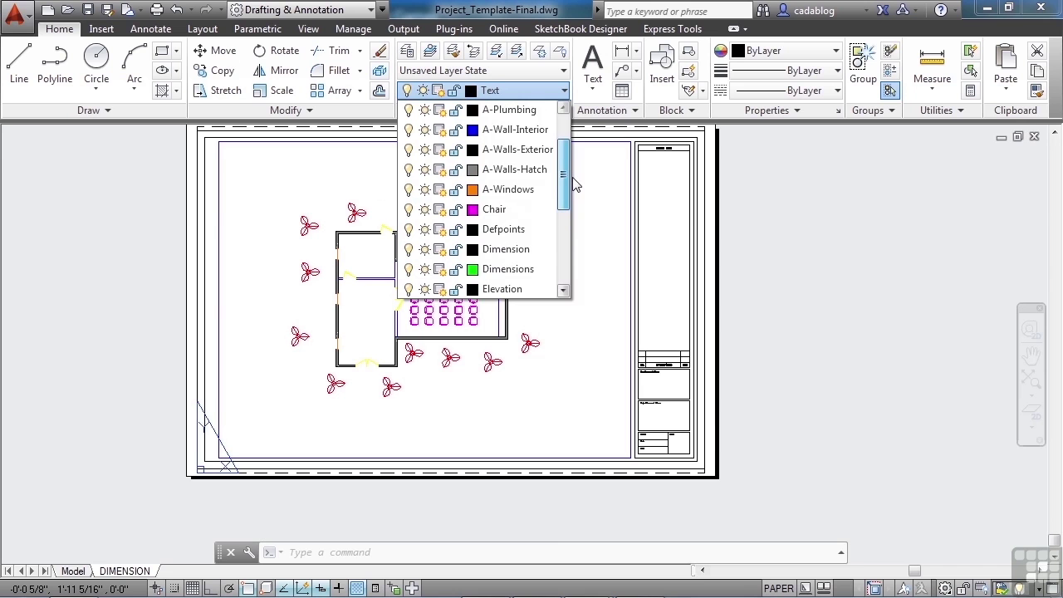
{"action": "scroll", "coordinate": [533, 248], "scroll_direction": "down", "scroll_amount": 3}
{"action": "left_click", "coordinate": [511, 230]}
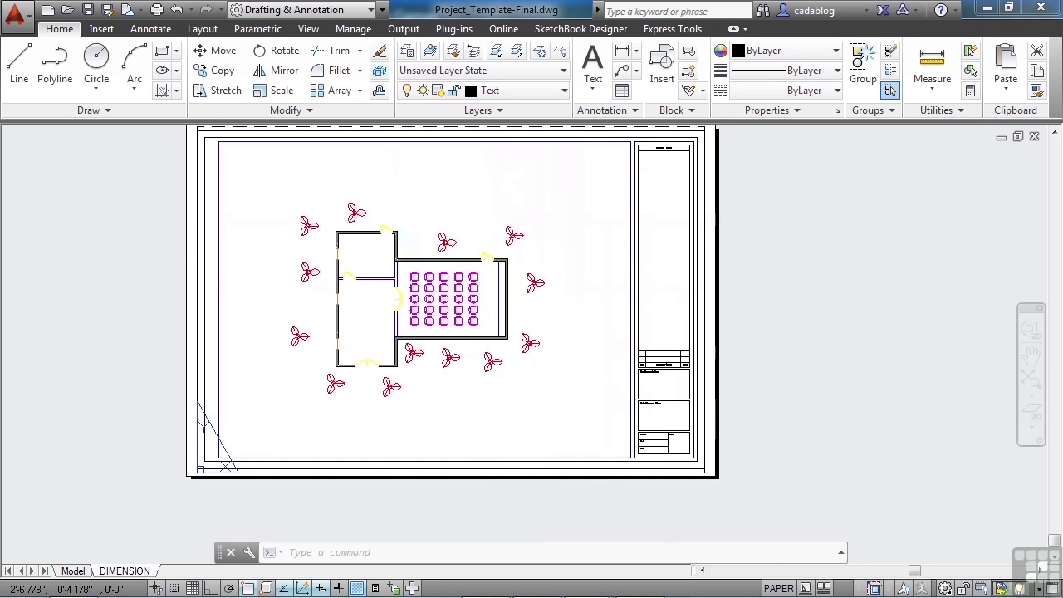
{"action": "scroll", "coordinate": [668, 420], "scroll_direction": "up", "scroll_amount": 6}
{"action": "middle_click_drag", "start_coordinate": [671, 417], "coordinate": [603, 357]}
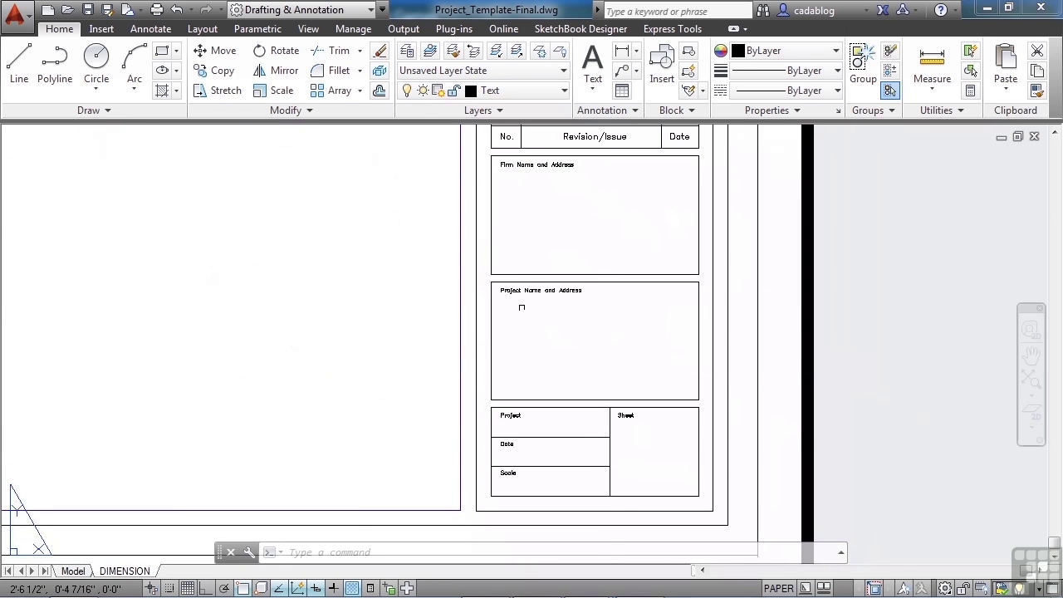
Draw a multiline text box in the Project Name and Address field reading MOVIE HOUSE, then select it
{"action": "left_click", "coordinate": [154, 31]}
{"action": "left_click", "coordinate": [31, 66]}
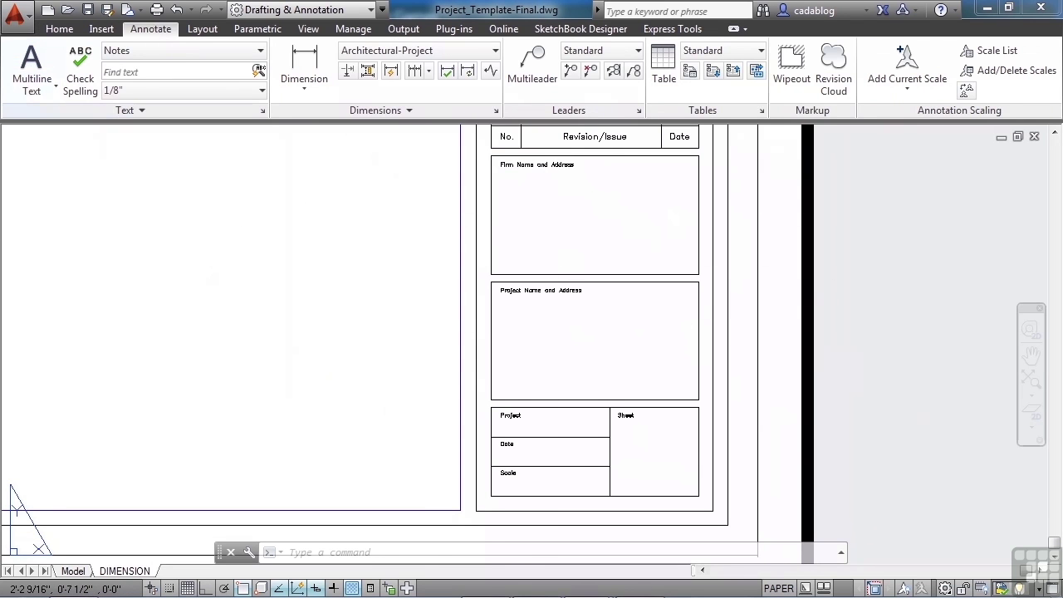
{"action": "scroll", "coordinate": [540, 357], "scroll_direction": "up", "scroll_amount": 3}
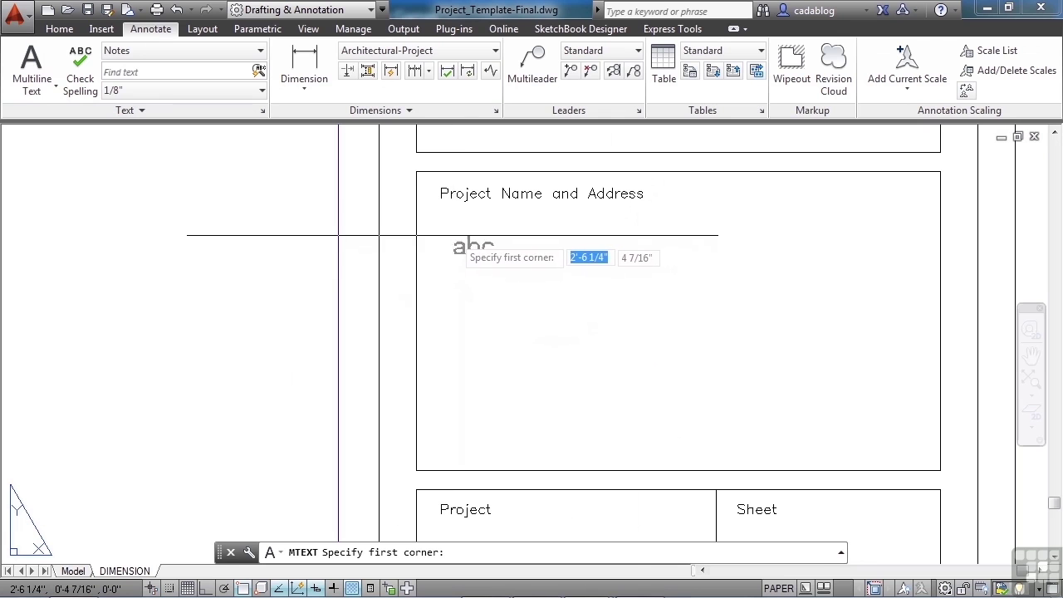
{"action": "left_click", "coordinate": [453, 236]}
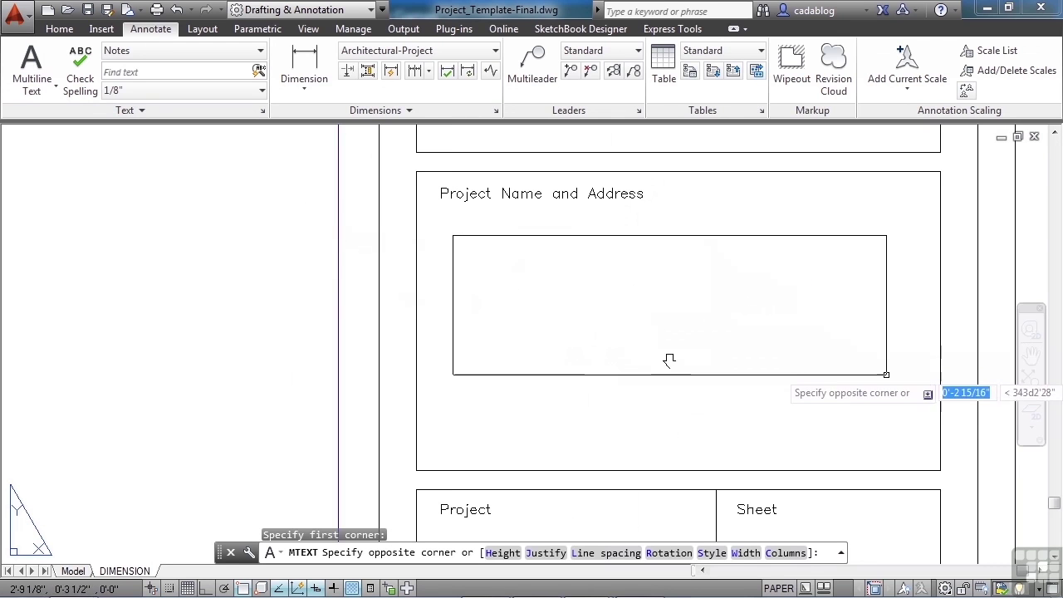
{"action": "left_click", "coordinate": [914, 433]}
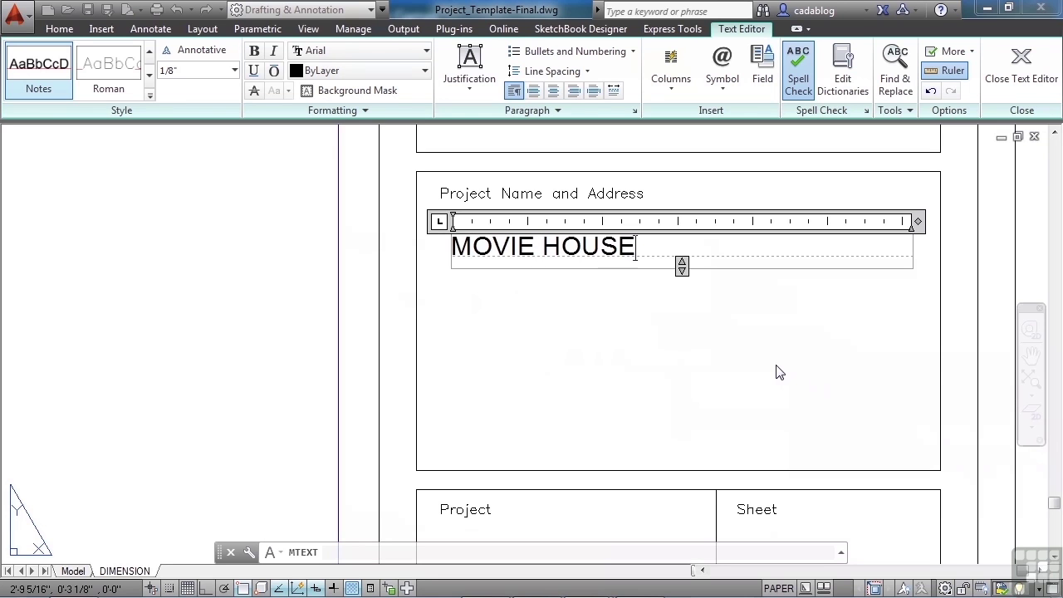
{"action": "left_click", "coordinate": [772, 366]}
{"action": "left_click", "coordinate": [606, 244]}
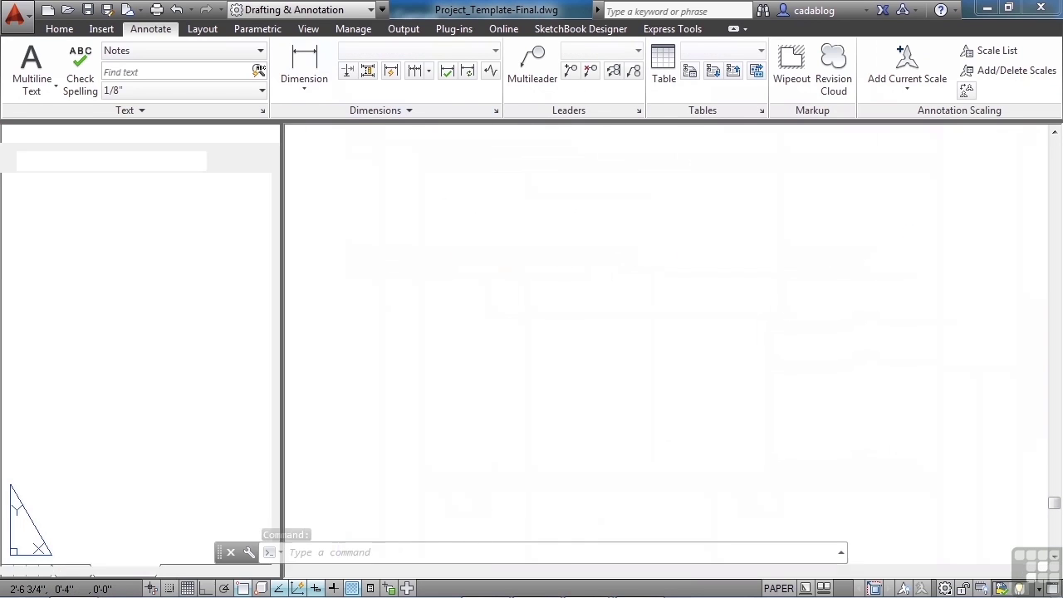
Change the MOVIE HOUSE text style to Title in Properties
{"action": "key", "text": "ctrl+1"}
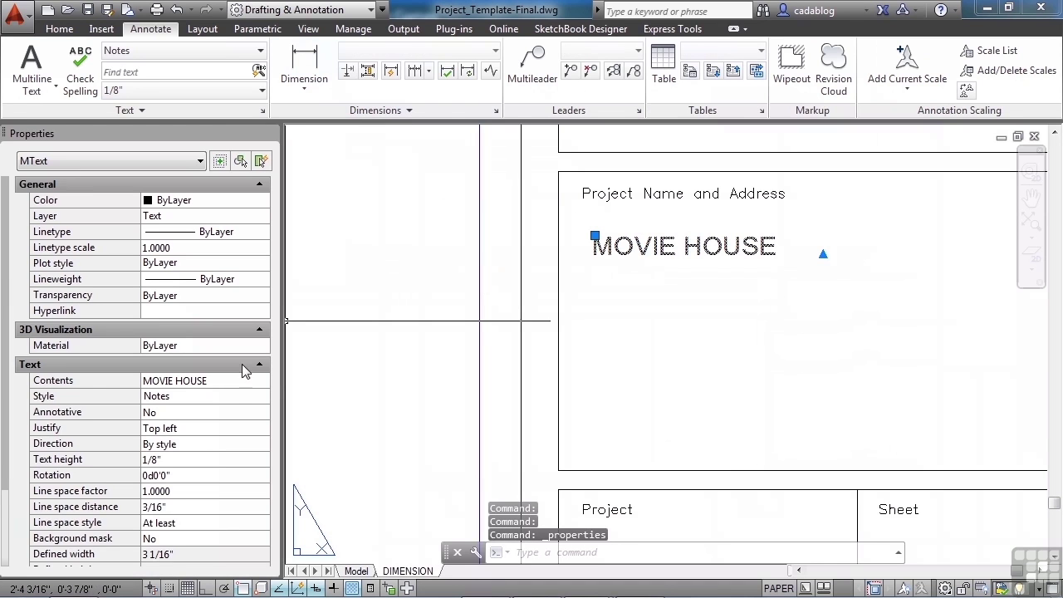
{"action": "left_click", "coordinate": [231, 398]}
{"action": "left_click", "coordinate": [233, 395]}
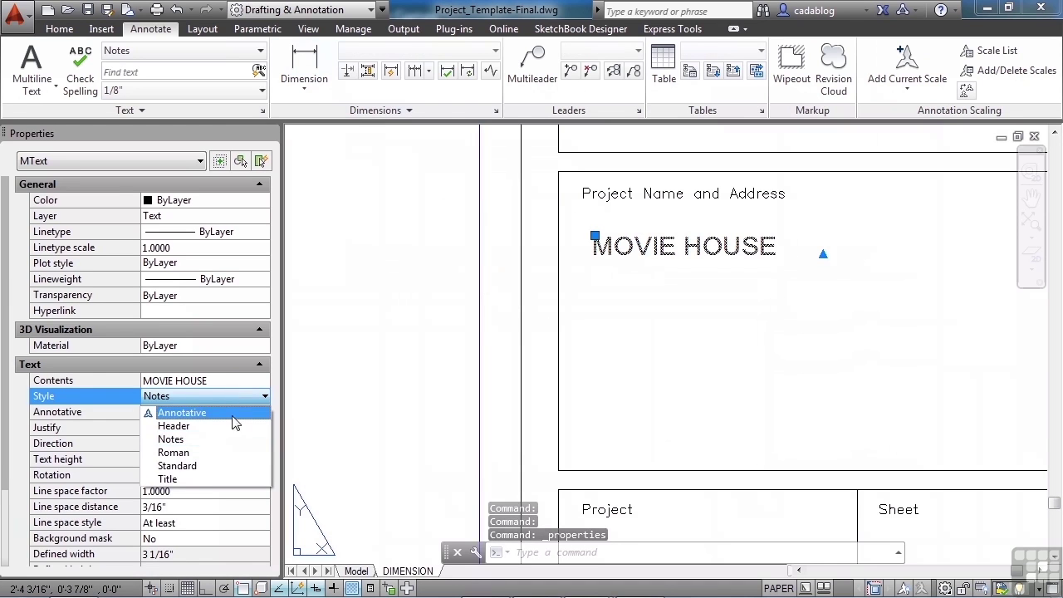
{"action": "left_click", "coordinate": [203, 480]}
{"action": "scroll", "coordinate": [382, 332], "scroll_direction": "down", "scroll_amount": 3}
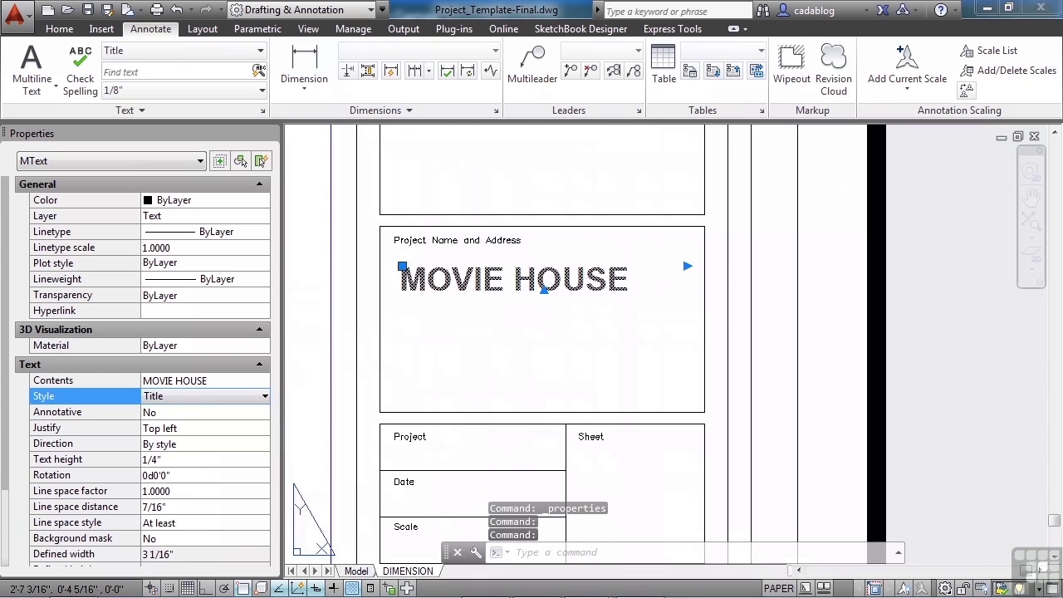
Centre MOVIE HOUSE with Middle Center (MC) justification
{"action": "double_click", "coordinate": [486, 280]}
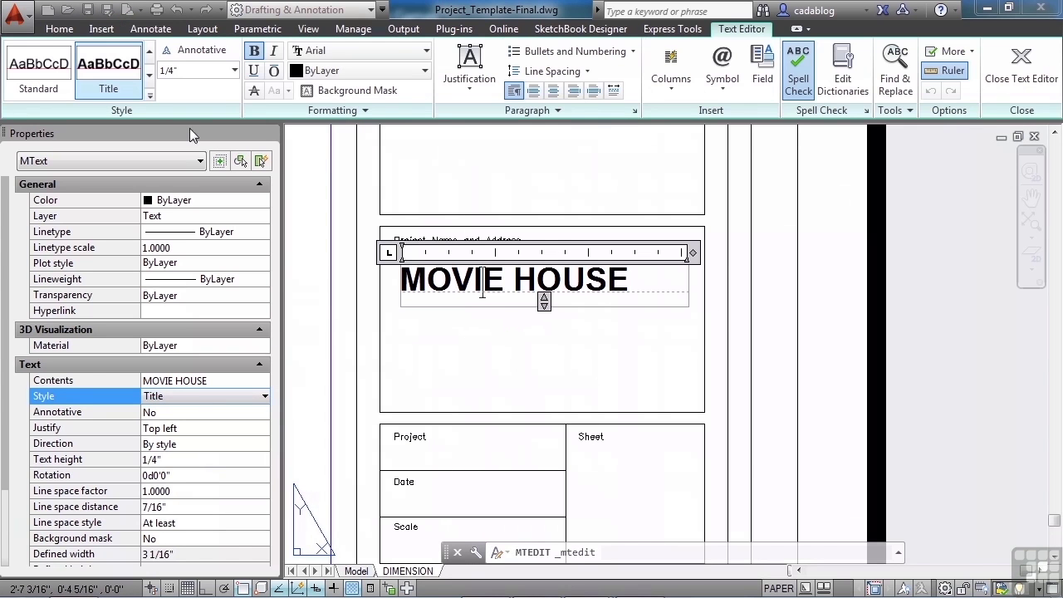
{"action": "left_click", "coordinate": [471, 66]}
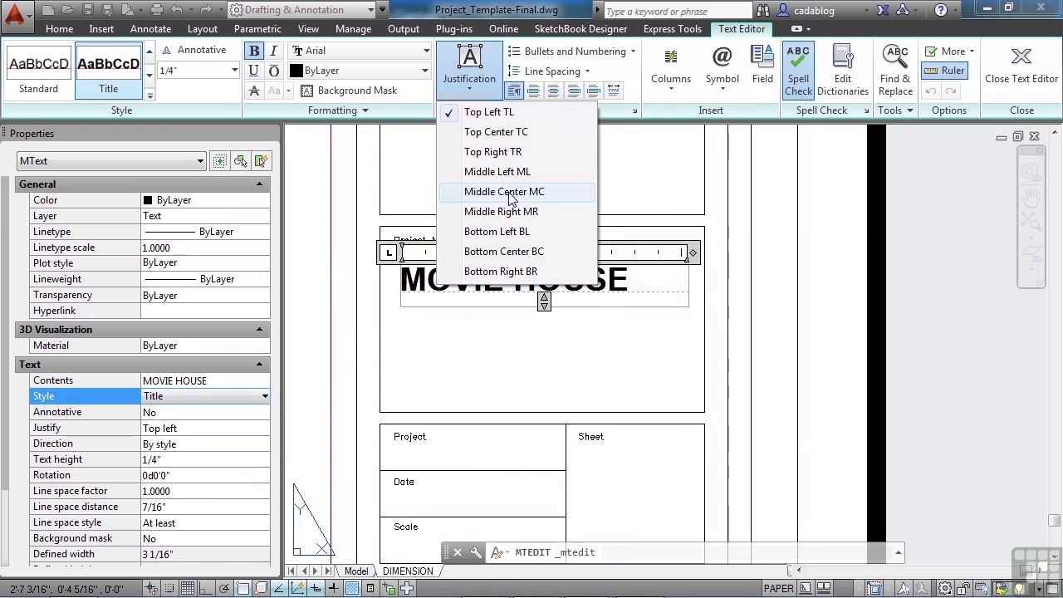
{"action": "left_click", "coordinate": [507, 192]}
{"action": "left_click", "coordinate": [517, 337]}
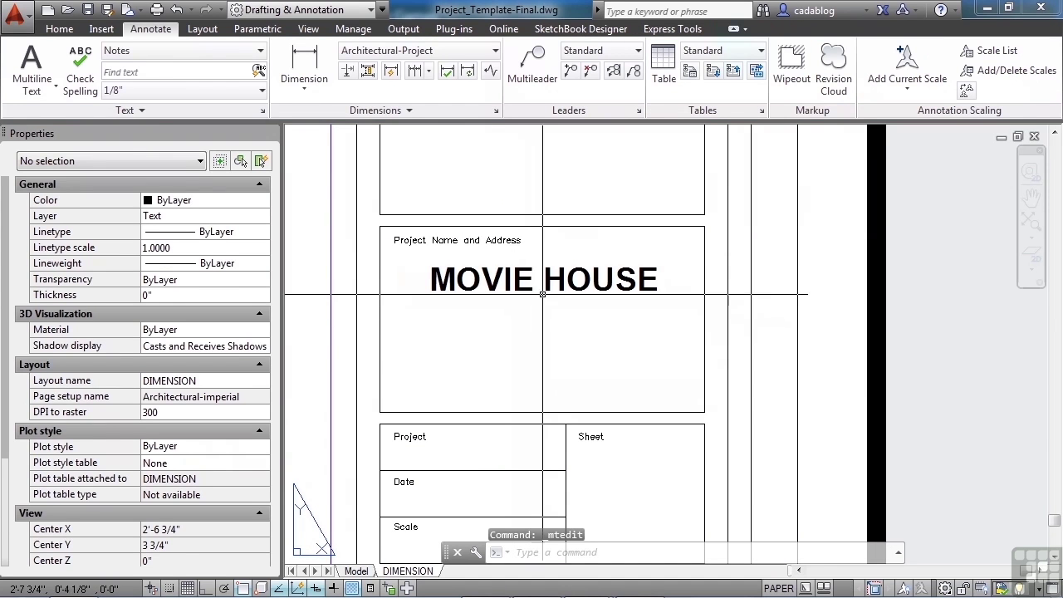
Add multiline text MAY 25, 2012 in the title block's Date box
{"action": "left_click", "coordinate": [32, 66]}
{"action": "scroll", "coordinate": [478, 334], "scroll_direction": "down", "scroll_amount": 2}
{"action": "scroll", "coordinate": [465, 432], "scroll_direction": "up", "scroll_amount": 3}
{"action": "left_click", "coordinate": [425, 415]}
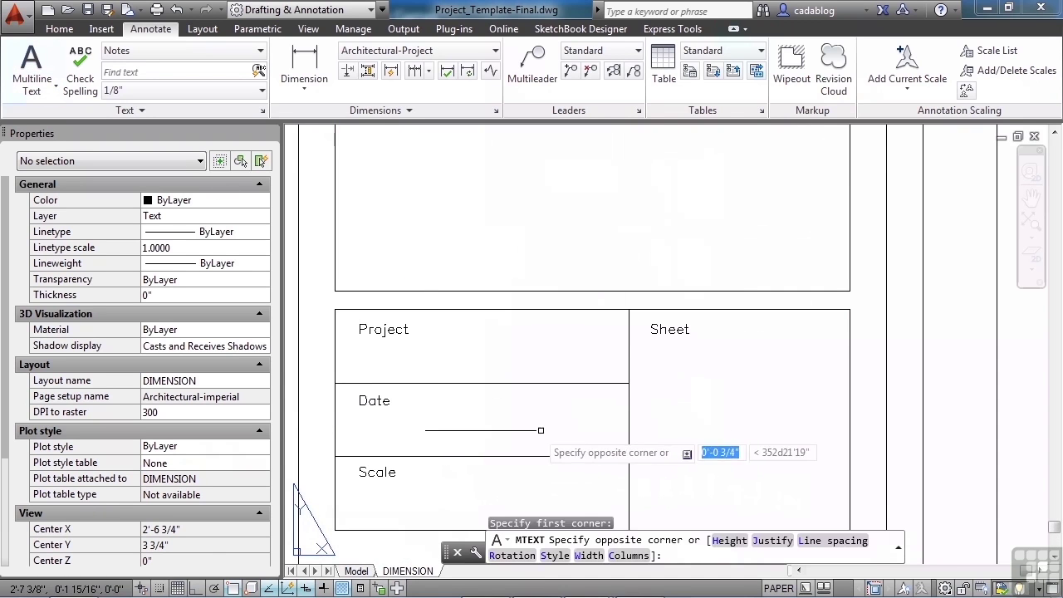
{"action": "left_click", "coordinate": [589, 438]}
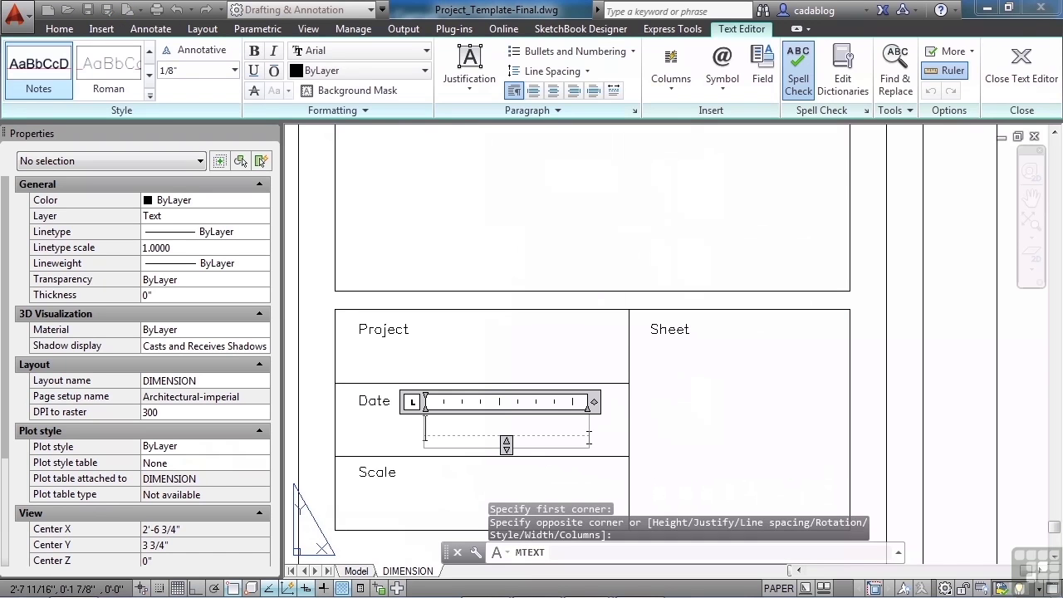
{"action": "type", "text": "MAY 25"}
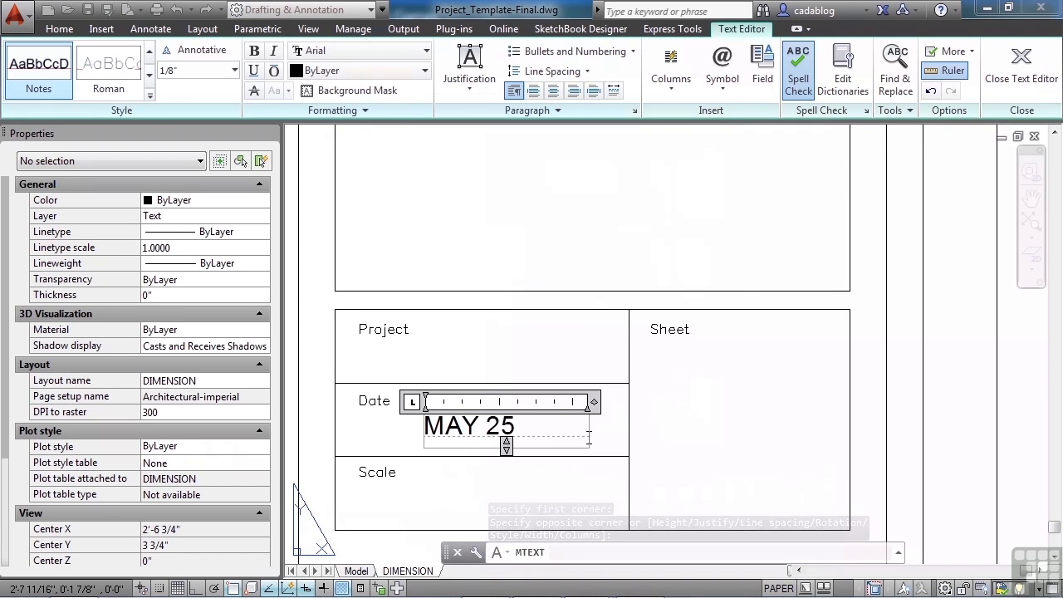
{"action": "type", "text": ","}
{"action": "left_click", "coordinate": [616, 486]}
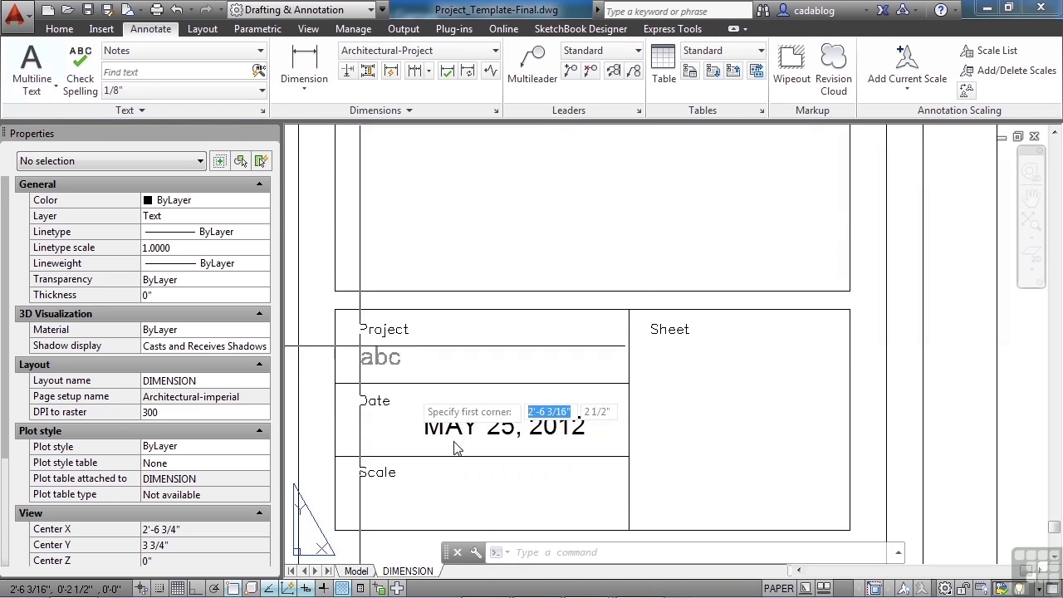
Start the Scale box text 1/4" = 1'-0", leaving 1/4 unstacked in AutoStack
{"action": "left_click", "coordinate": [32, 67]}
{"action": "left_click", "coordinate": [419, 488]}
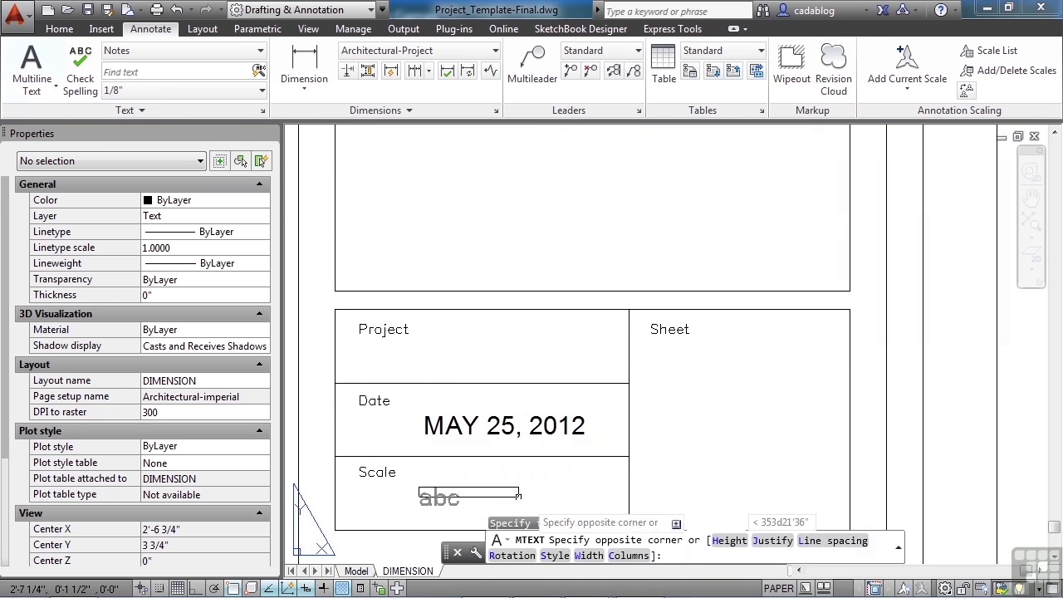
{"action": "left_click", "coordinate": [585, 513]}
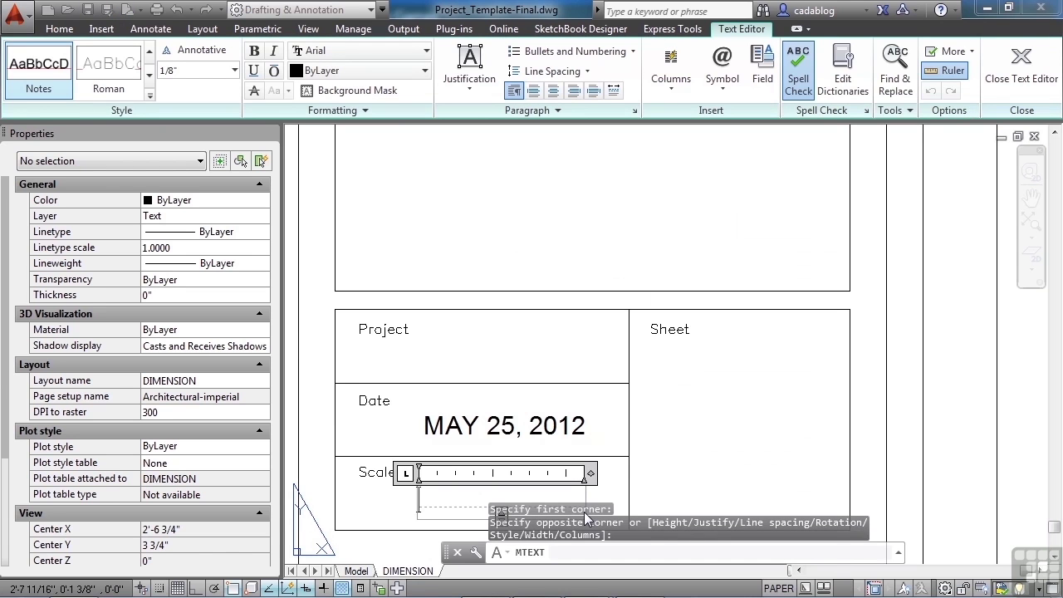
{"action": "type", "text": "1/4"}
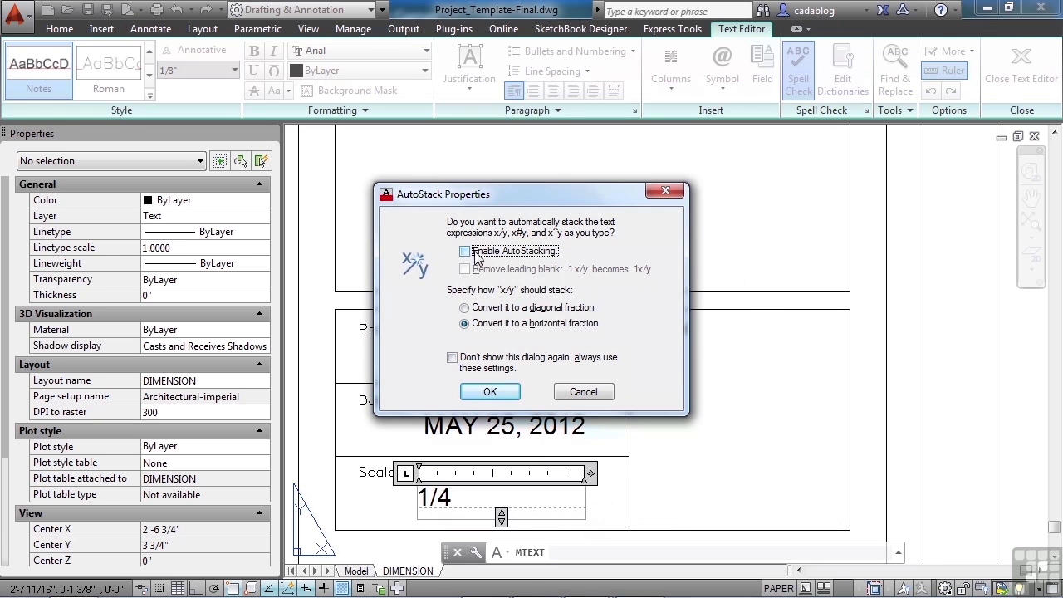
{"action": "left_click", "coordinate": [510, 394]}
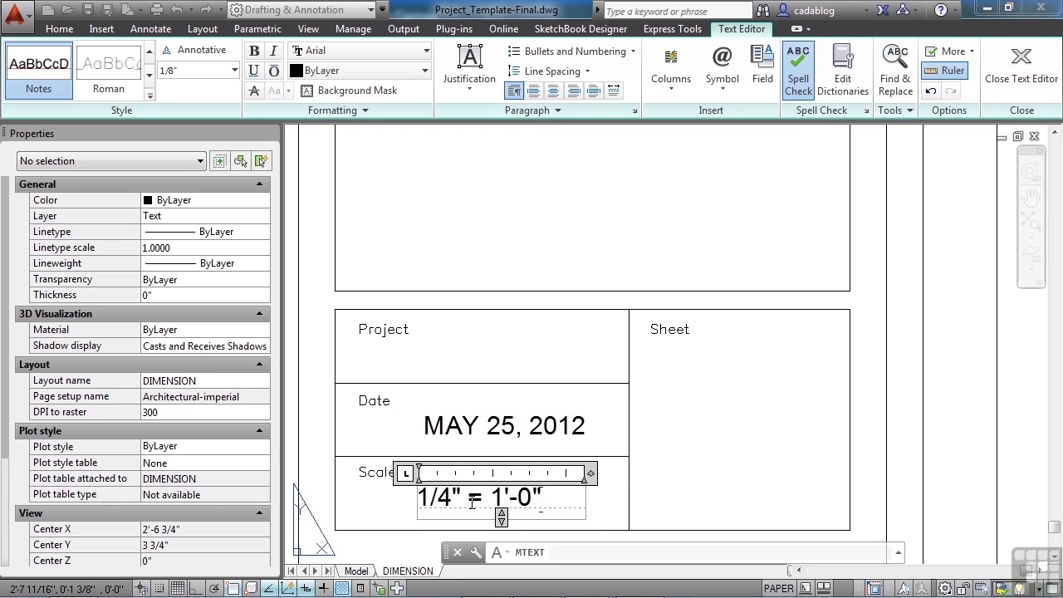
Commit the scale text and add a Middle Center sheet-number text box in the Sheet field
{"action": "left_click", "coordinate": [653, 462]}
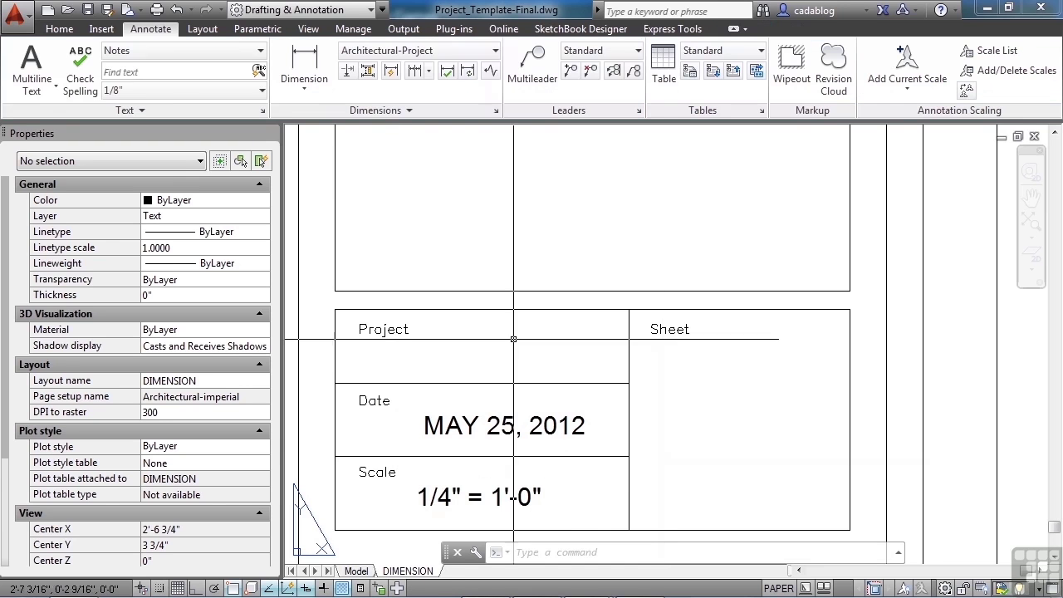
{"action": "left_click", "coordinate": [32, 71]}
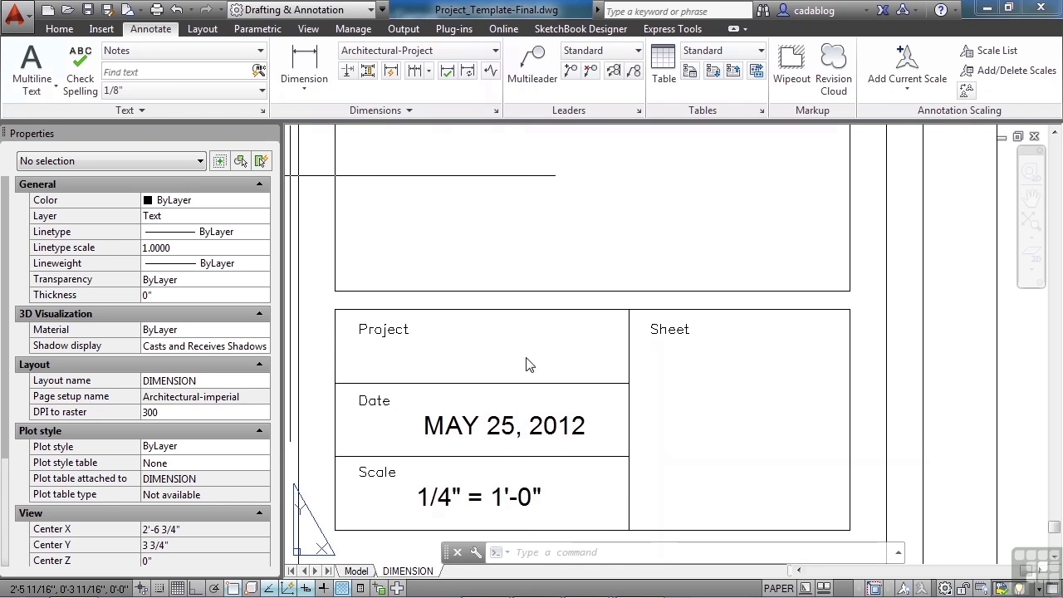
{"action": "left_click", "coordinate": [669, 368]}
{"action": "left_click", "coordinate": [811, 486]}
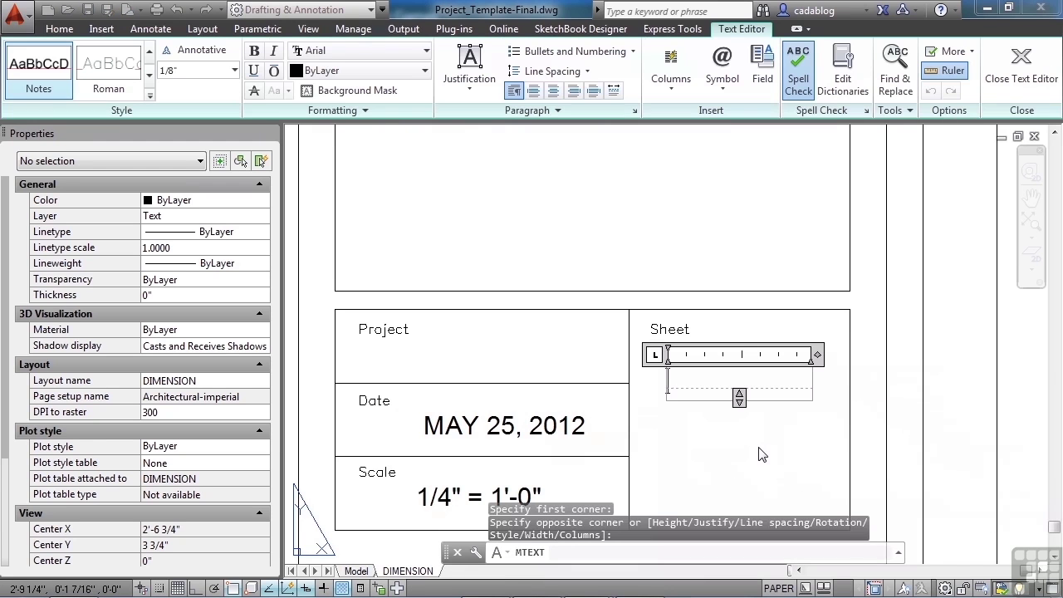
{"action": "left_click", "coordinate": [467, 90]}
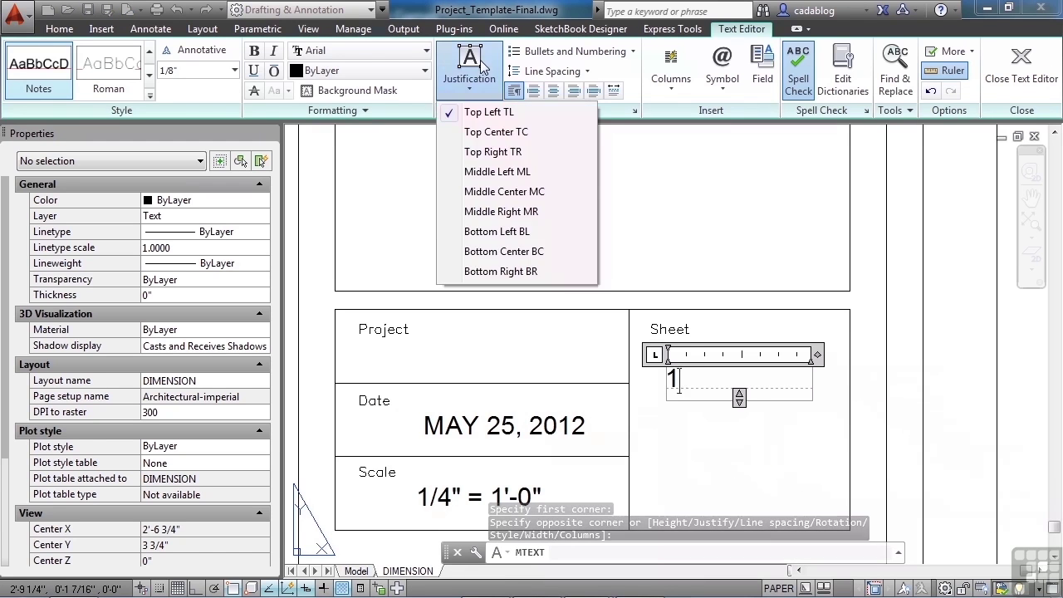
{"action": "left_click", "coordinate": [514, 192]}
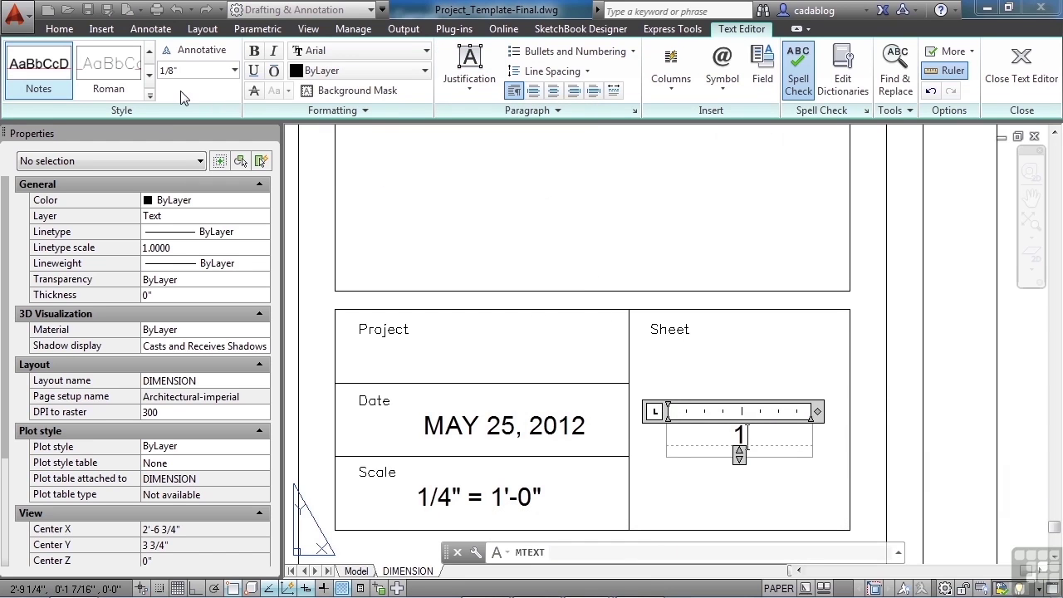
Apply the Title text style to sheet number 1, confirming the style change, then zoom out
{"action": "left_click", "coordinate": [151, 97]}
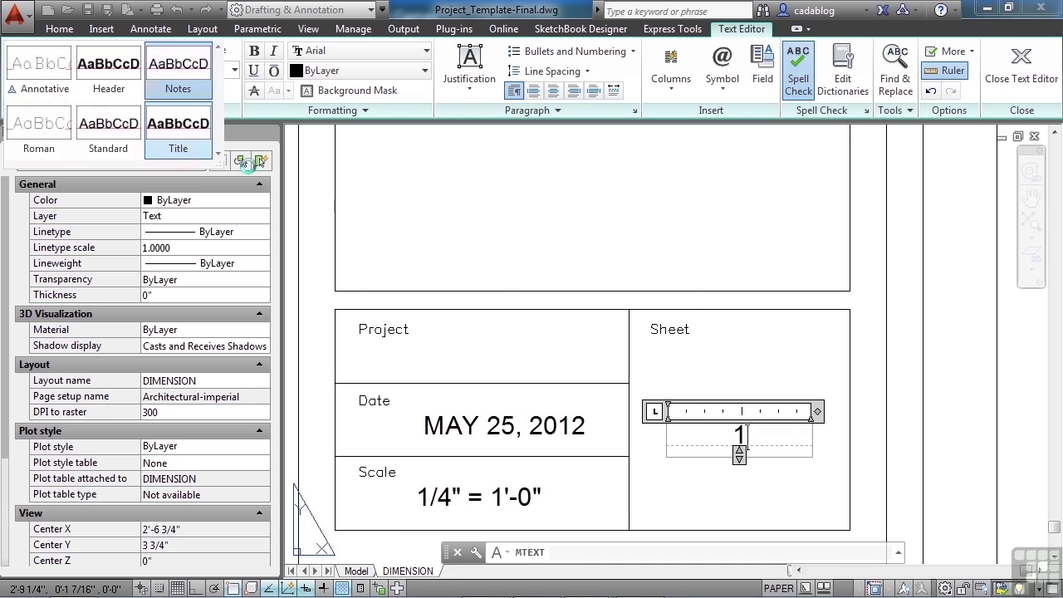
{"action": "left_click", "coordinate": [168, 123]}
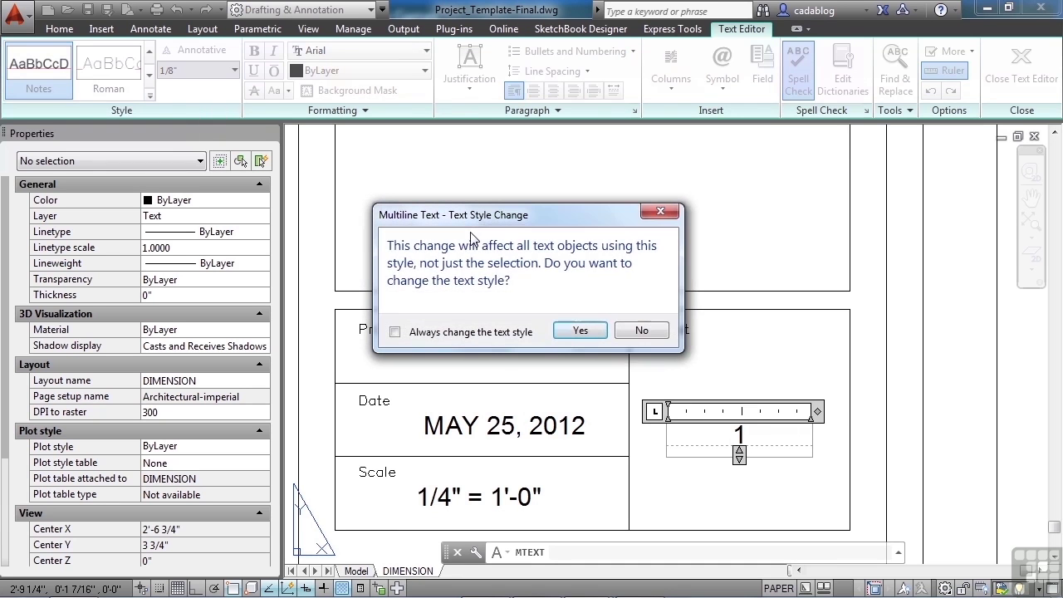
{"action": "left_click", "coordinate": [580, 331]}
{"action": "scroll", "coordinate": [598, 332], "scroll_direction": "down", "scroll_amount": 2}
{"action": "scroll", "coordinate": [656, 332], "scroll_direction": "down", "scroll_amount": 2}
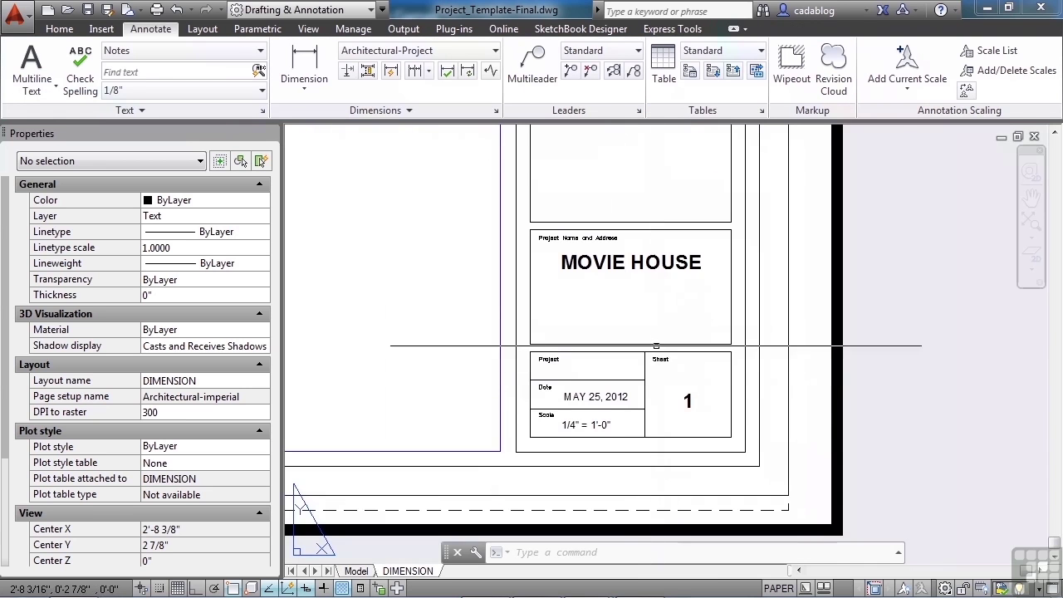
{"action": "scroll", "coordinate": [635, 336], "scroll_direction": "down", "scroll_amount": 2}
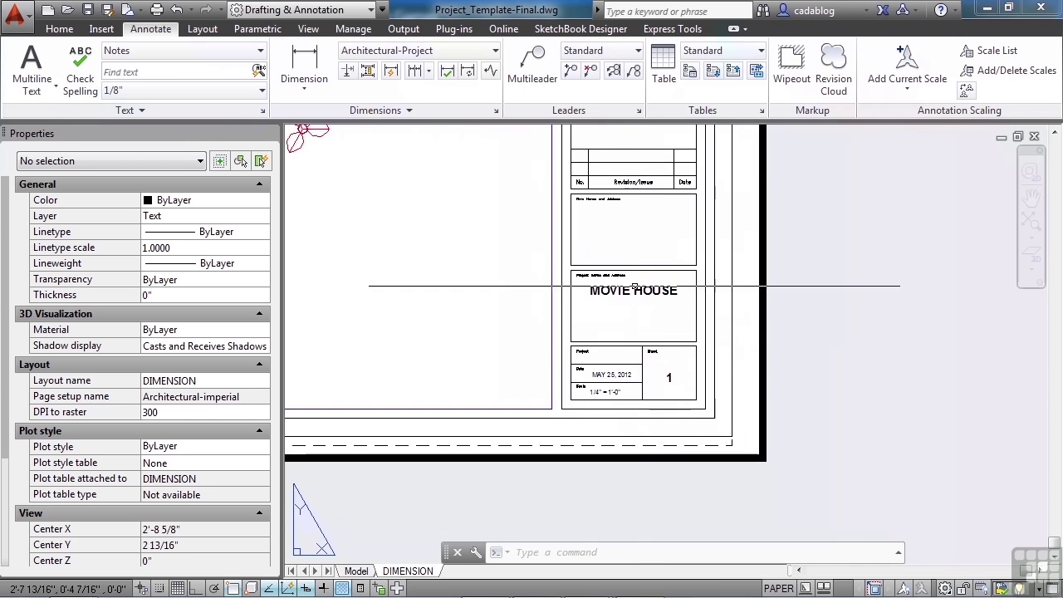
{"action": "scroll", "coordinate": [593, 166], "scroll_direction": "up", "scroll_amount": 3}
{"action": "middle_click_drag", "start_coordinate": [593, 218], "coordinate": [617, 205]}
{"action": "scroll", "coordinate": [616, 206], "scroll_direction": "down", "scroll_amount": 5}
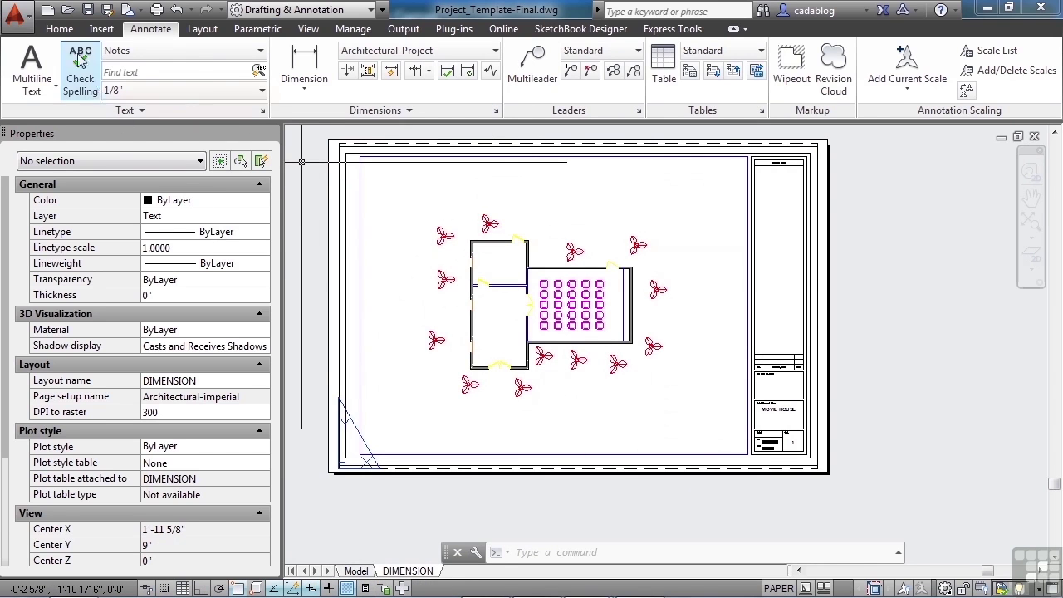
Make Dimensions the current layer
{"action": "left_click", "coordinate": [64, 30]}
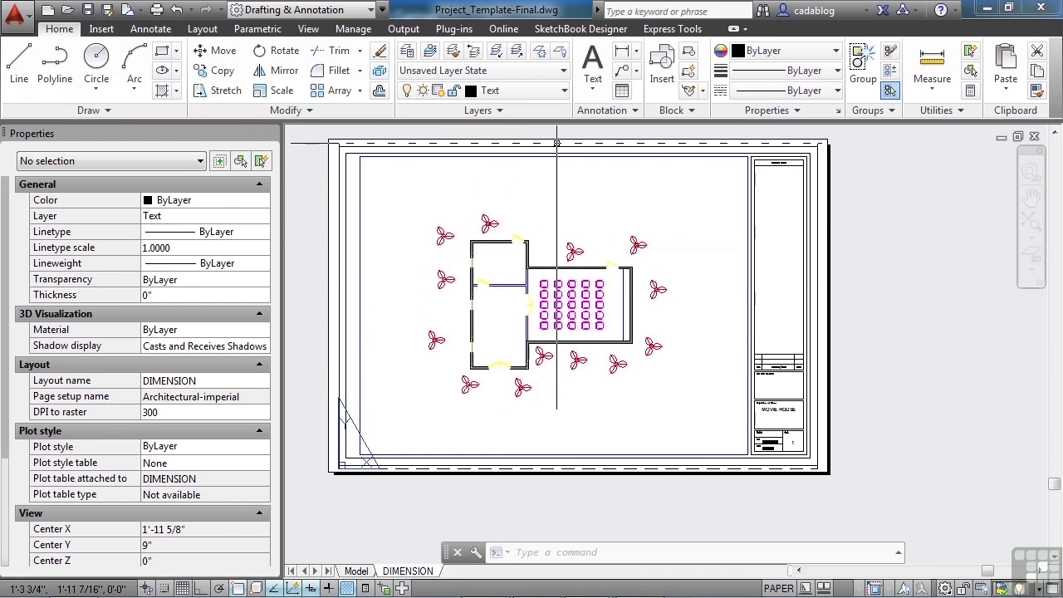
{"action": "left_click", "coordinate": [564, 90]}
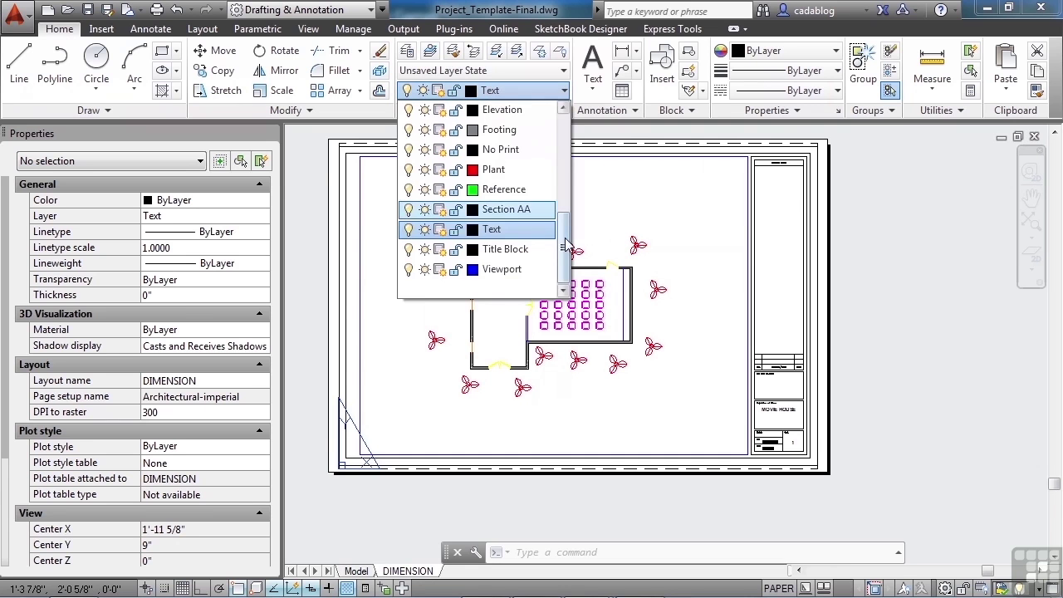
{"action": "left_click_drag", "start_coordinate": [565, 238], "coordinate": [565, 196]}
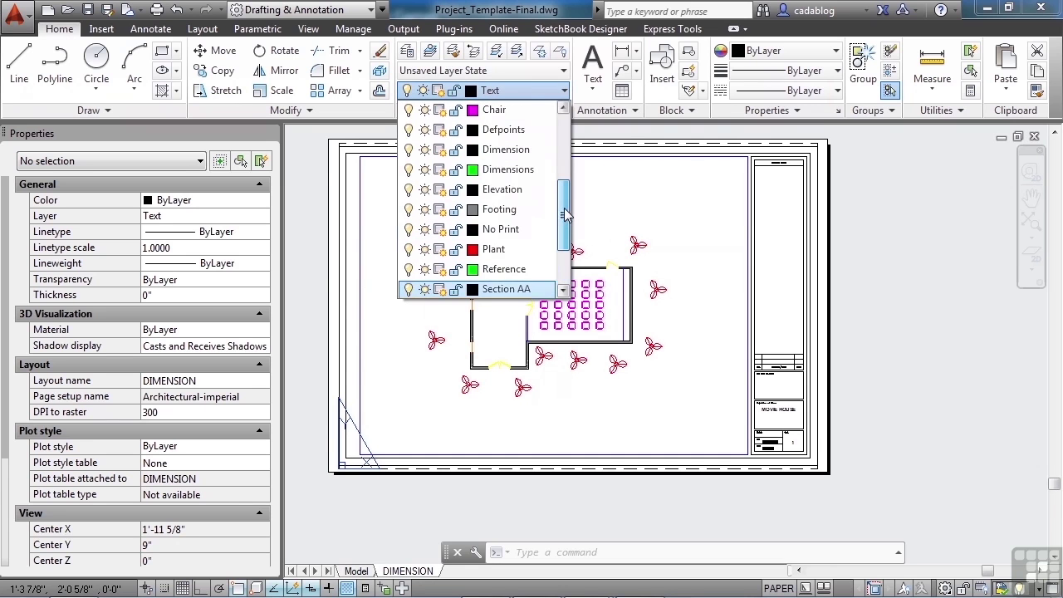
{"action": "left_click", "coordinate": [508, 170]}
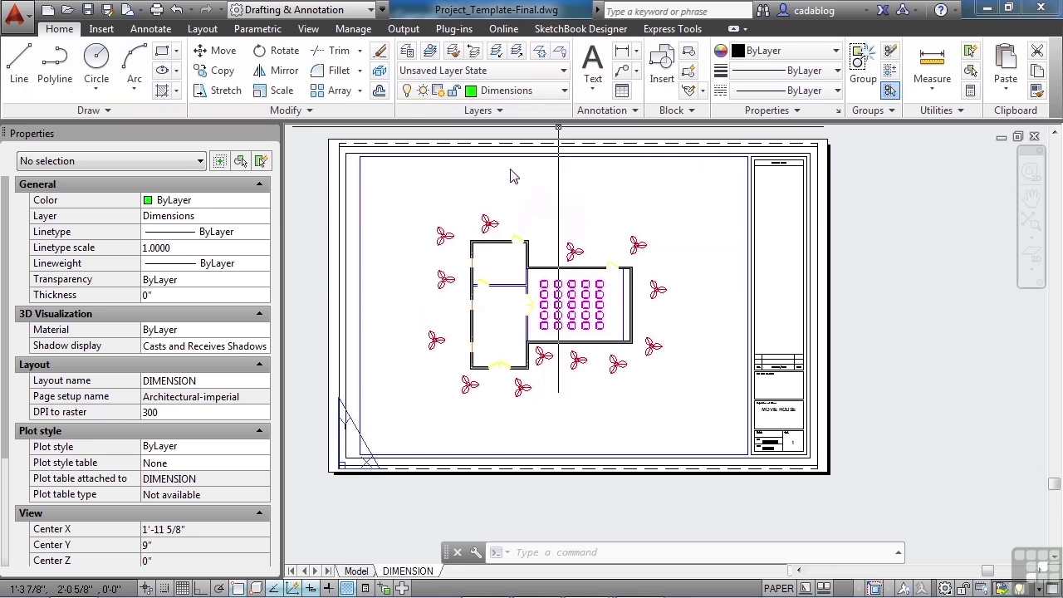
Keep Architectural-Project as the active dimension style
{"action": "left_click", "coordinate": [161, 29]}
{"action": "left_click", "coordinate": [305, 90]}
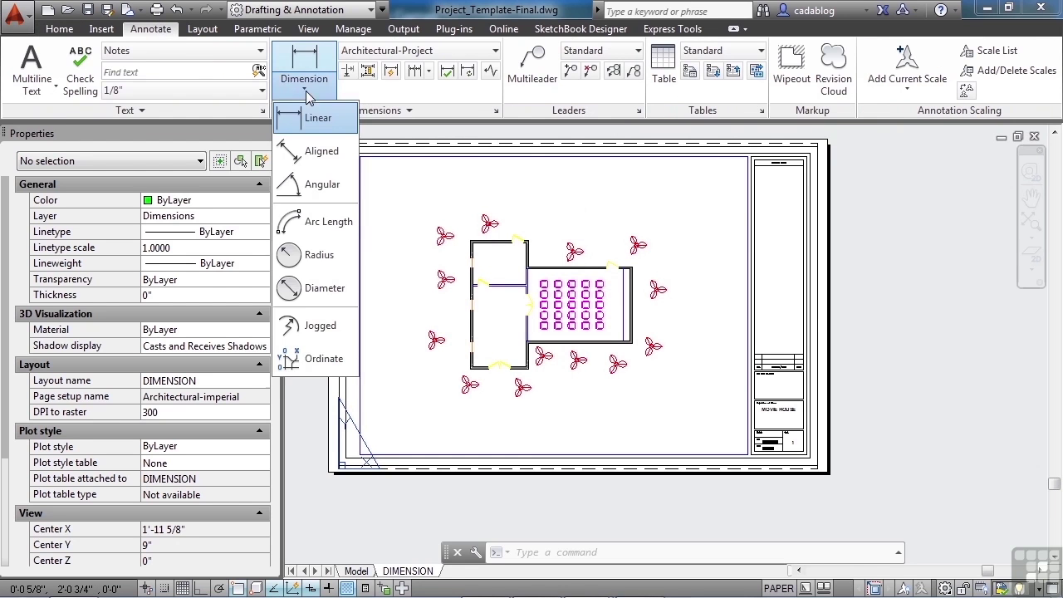
{"action": "left_click", "coordinate": [468, 55]}
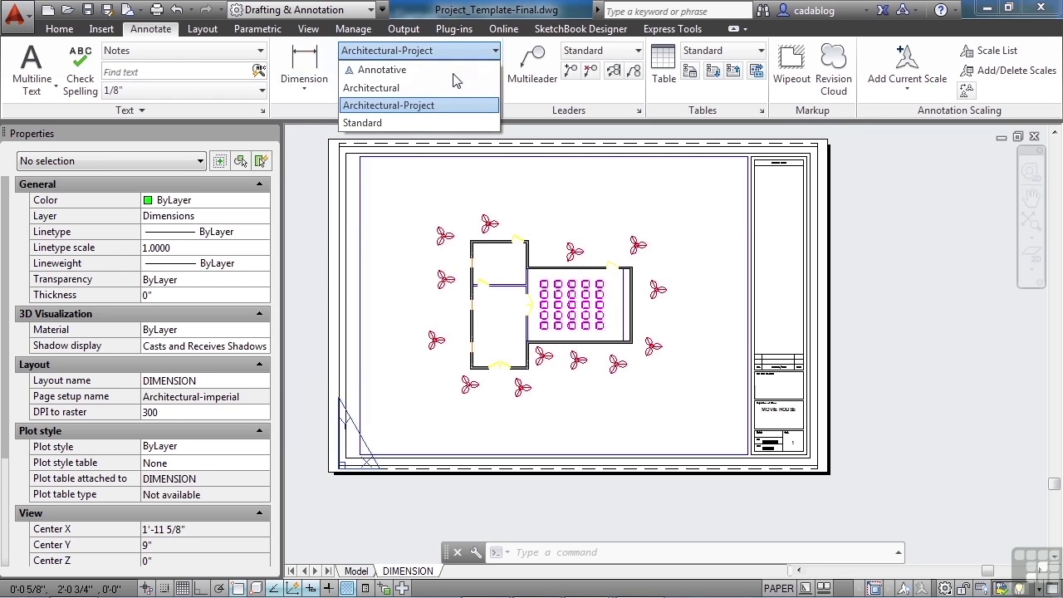
{"action": "left_click", "coordinate": [438, 114]}
Add a 16'-8" linear dimension along the top wall, placed above the building
{"action": "left_click", "coordinate": [312, 100]}
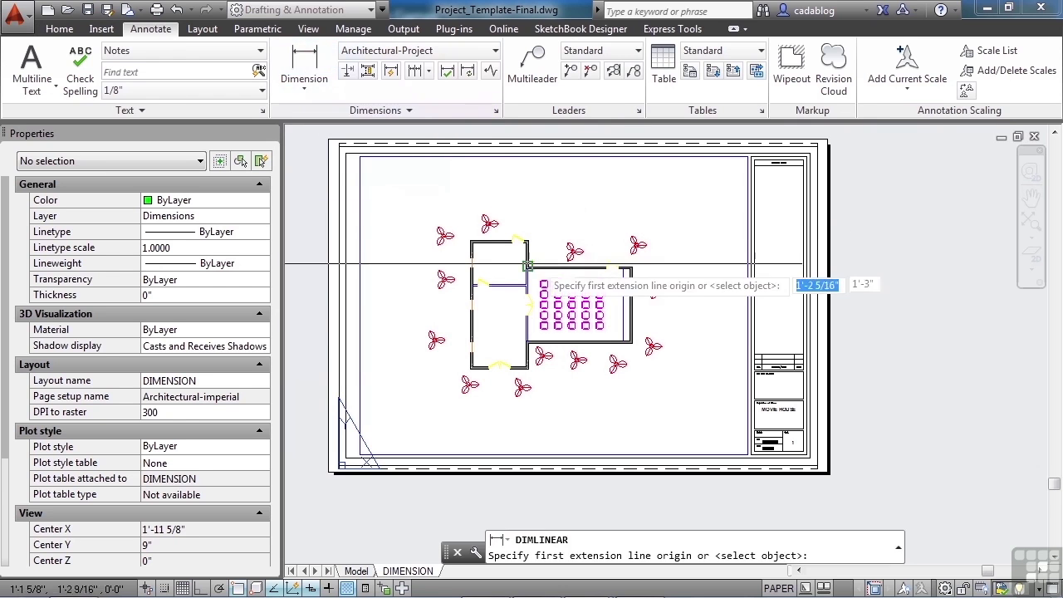
{"action": "scroll", "coordinate": [468, 236], "scroll_direction": "up", "scroll_amount": 4}
{"action": "scroll", "coordinate": [457, 237], "scroll_direction": "up", "scroll_amount": 4}
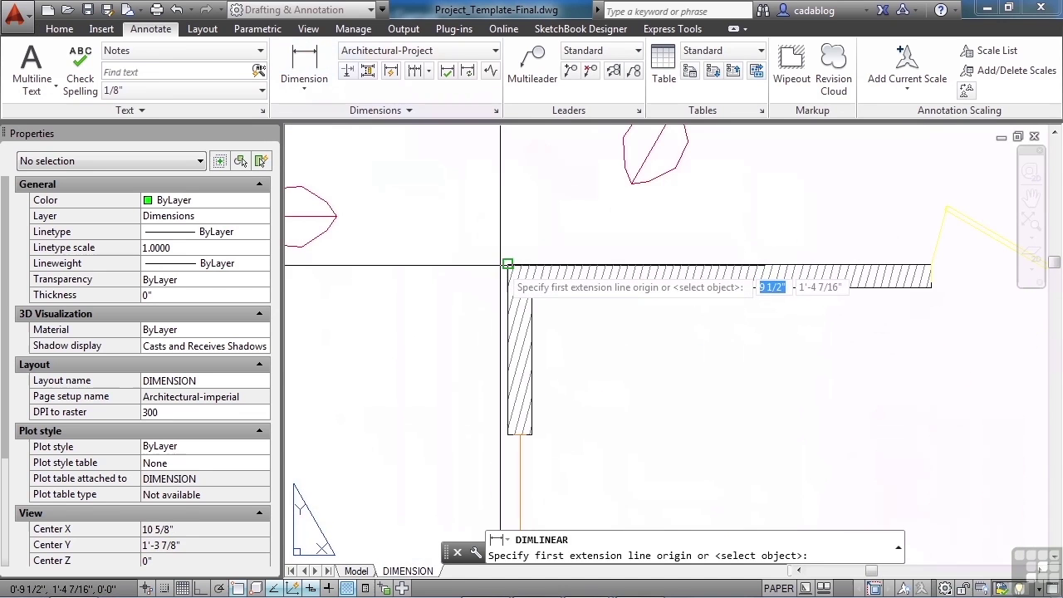
{"action": "left_click", "coordinate": [472, 246]}
{"action": "scroll", "coordinate": [537, 261], "scroll_direction": "down", "scroll_amount": 4}
{"action": "middle_click_drag", "start_coordinate": [537, 260], "coordinate": [421, 249]}
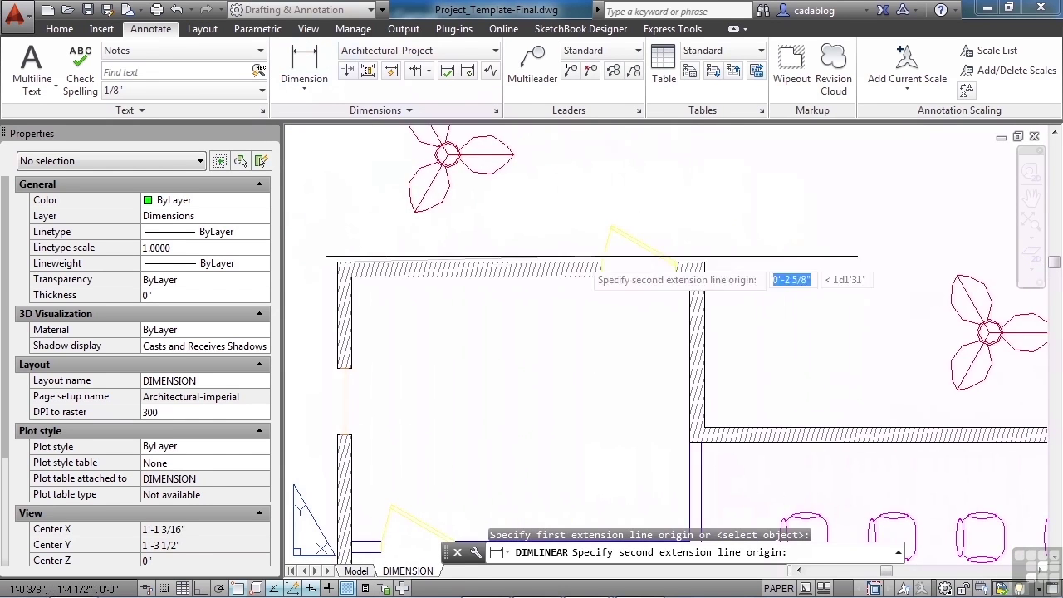
{"action": "scroll", "coordinate": [706, 264], "scroll_direction": "up", "scroll_amount": 4}
{"action": "left_click", "coordinate": [716, 262]}
{"action": "scroll", "coordinate": [716, 263], "scroll_direction": "down", "scroll_amount": 4}
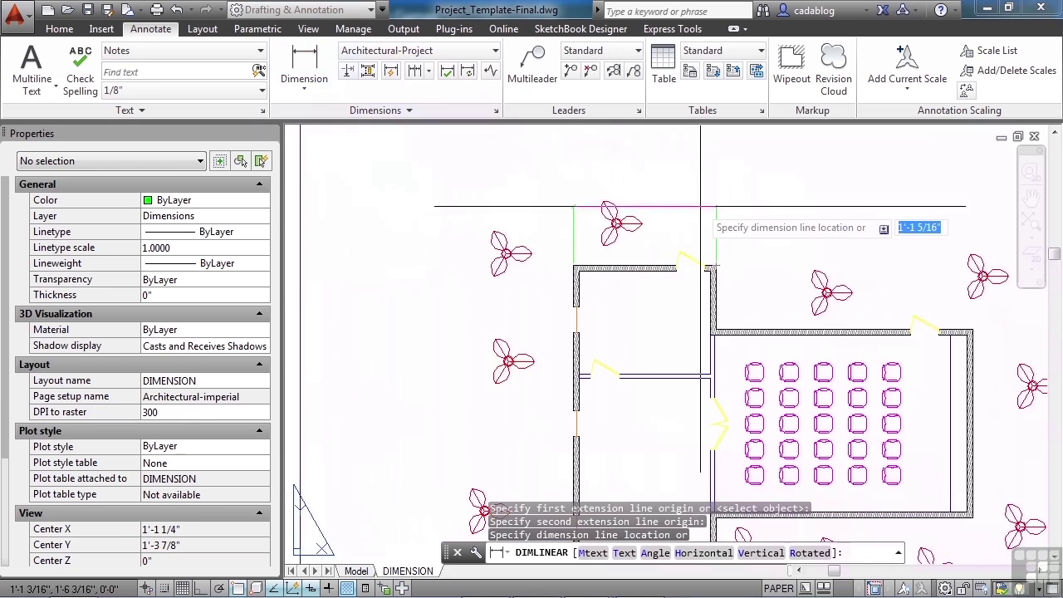
{"action": "scroll", "coordinate": [686, 182], "scroll_direction": "up", "scroll_amount": 2}
{"action": "left_click", "coordinate": [686, 182]}
{"action": "scroll", "coordinate": [573, 274], "scroll_direction": "up", "scroll_amount": 10}
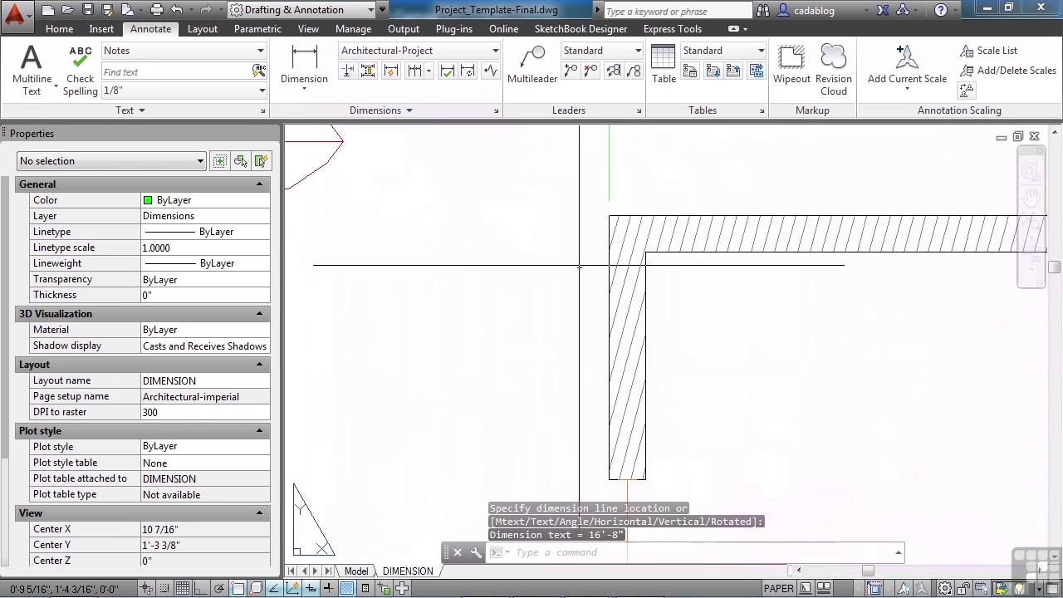
Add a 37'-0" overall linear dimension from the outer wall corner to the hatched wall corner
{"action": "key", "text": "Return"}
{"action": "left_click", "coordinate": [632, 147]}
{"action": "scroll", "coordinate": [633, 147], "scroll_direction": "down", "scroll_amount": 8}
{"action": "scroll", "coordinate": [538, 321], "scroll_direction": "up", "scroll_amount": 8}
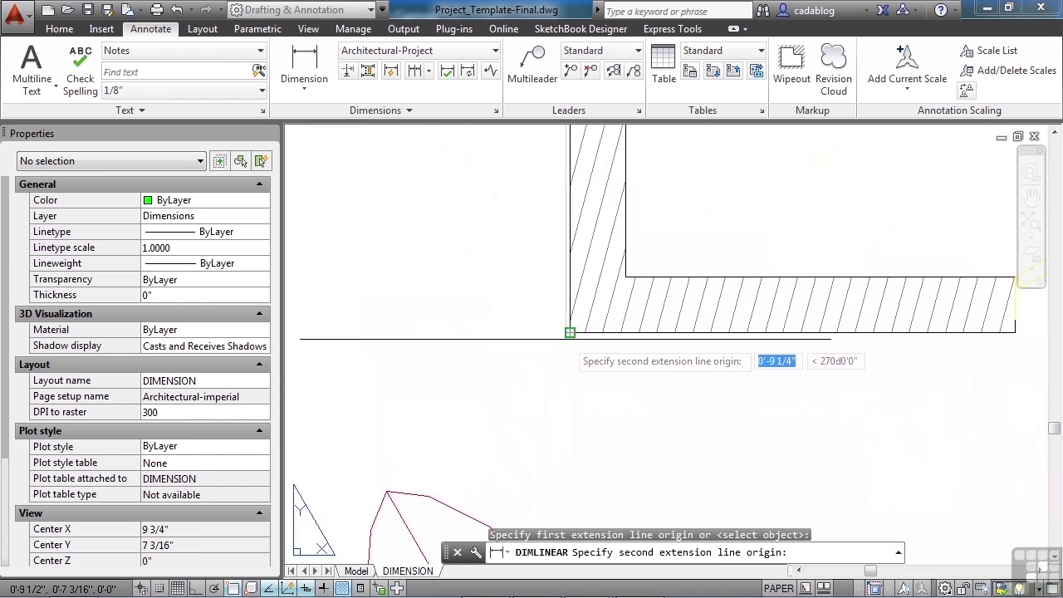
{"action": "left_click", "coordinate": [569, 332]}
{"action": "scroll", "coordinate": [570, 332], "scroll_direction": "down", "scroll_amount": 8}
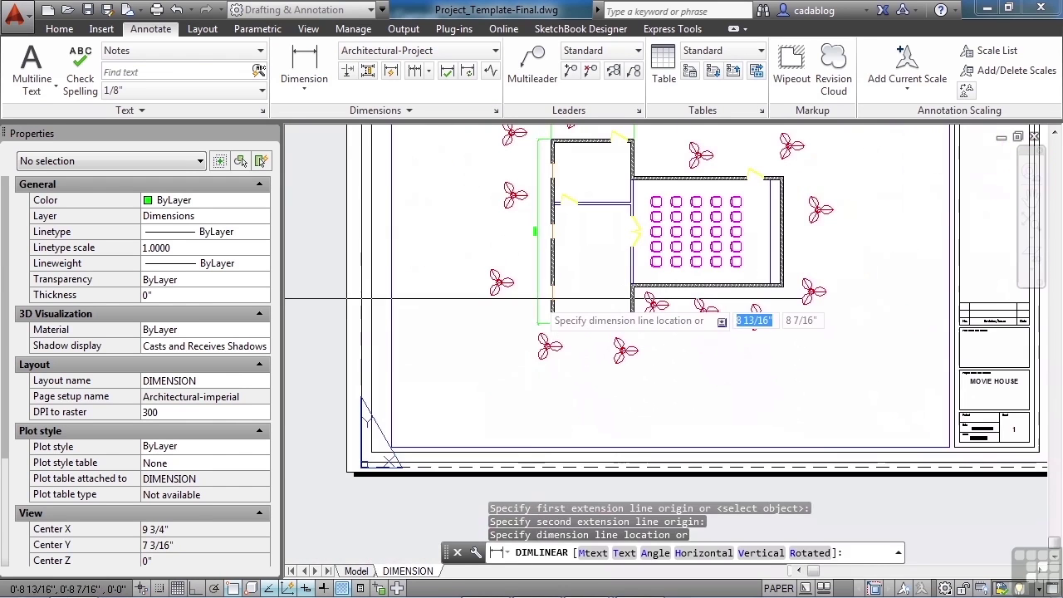
{"action": "left_click", "coordinate": [599, 315]}
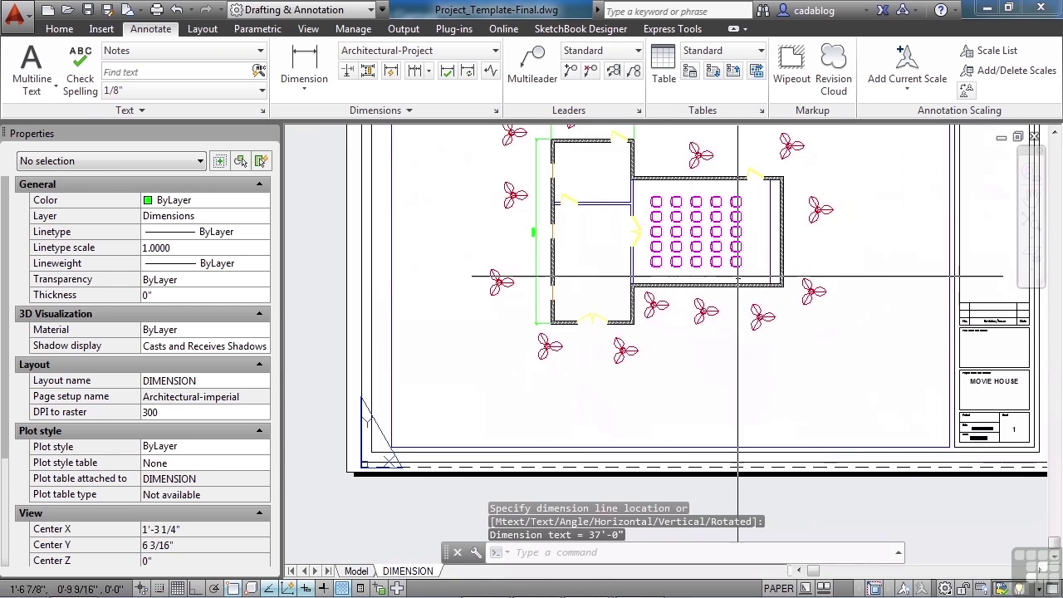
{"action": "middle_click_drag", "start_coordinate": [777, 226], "coordinate": [724, 334]}
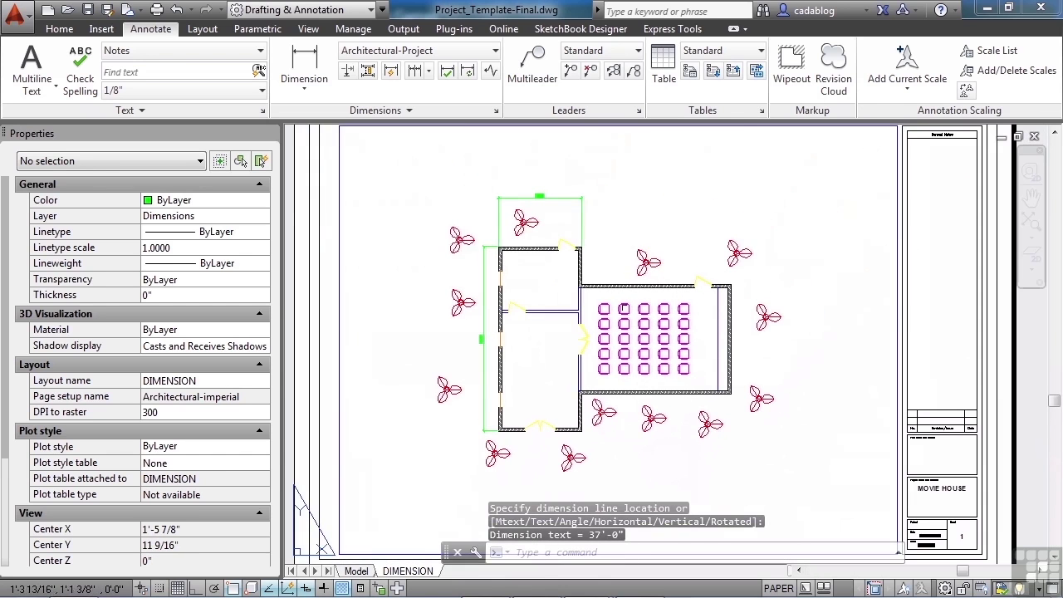
Continue from an existing dimension with a 30'-0" dimension to the wall corner
{"action": "left_click", "coordinate": [415, 70]}
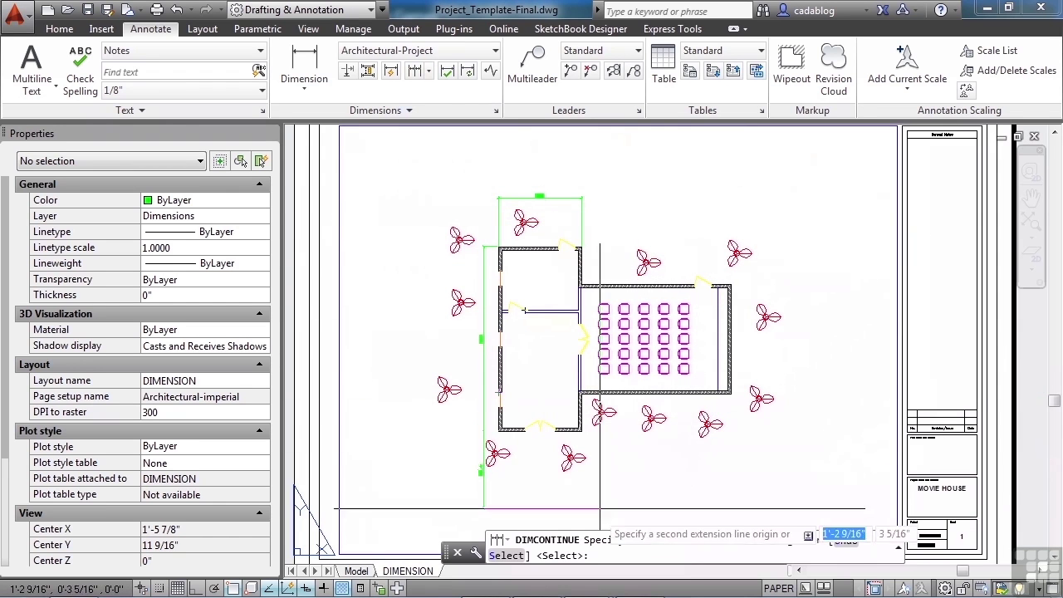
{"action": "type", "text": "s"}
{"action": "key", "text": "Return"}
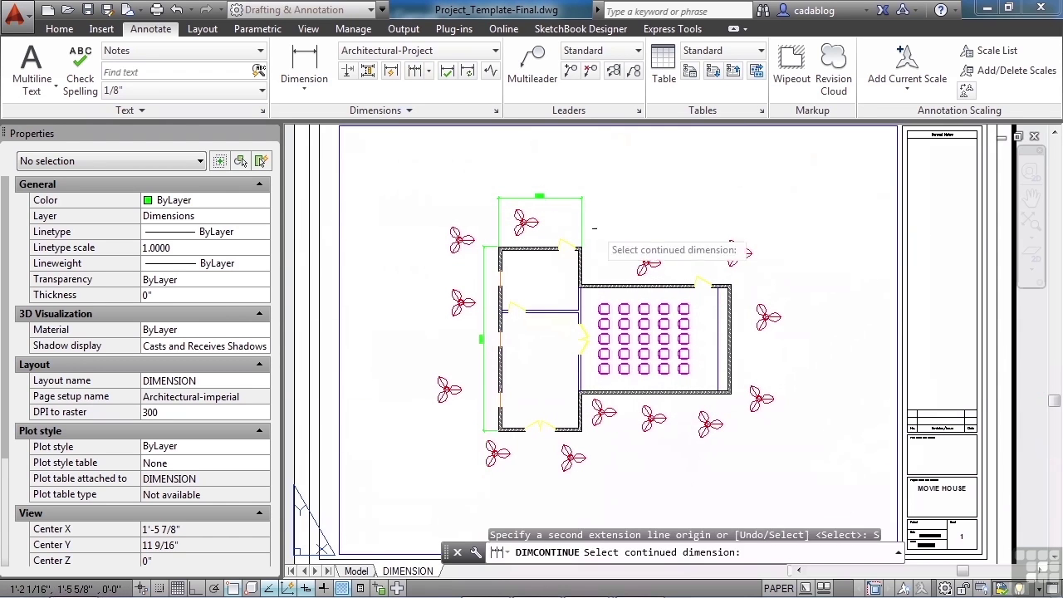
{"action": "left_click", "coordinate": [581, 221]}
{"action": "scroll", "coordinate": [685, 223], "scroll_direction": "up", "scroll_amount": 5}
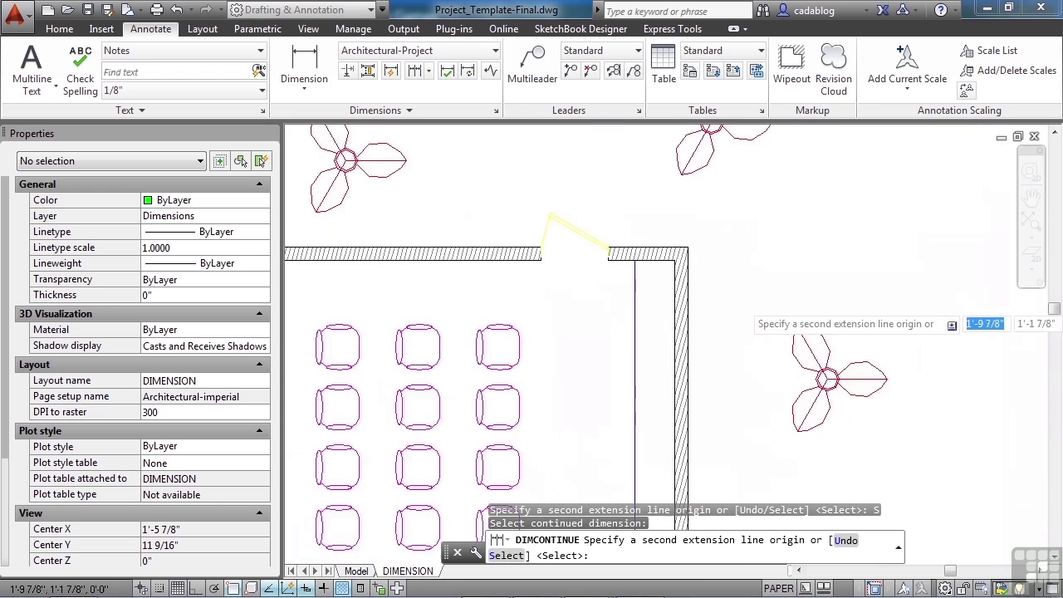
{"action": "left_click", "coordinate": [611, 179]}
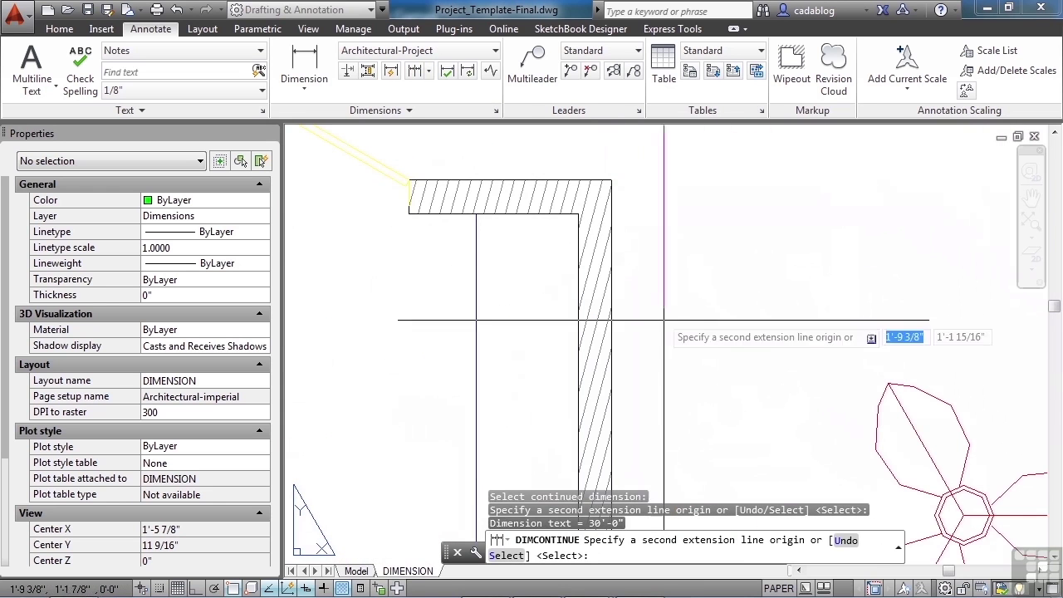
{"action": "scroll", "coordinate": [664, 319], "scroll_direction": "down", "scroll_amount": 5}
{"action": "scroll", "coordinate": [673, 330], "scroll_direction": "down", "scroll_amount": 4}
{"action": "key", "text": "Return"}
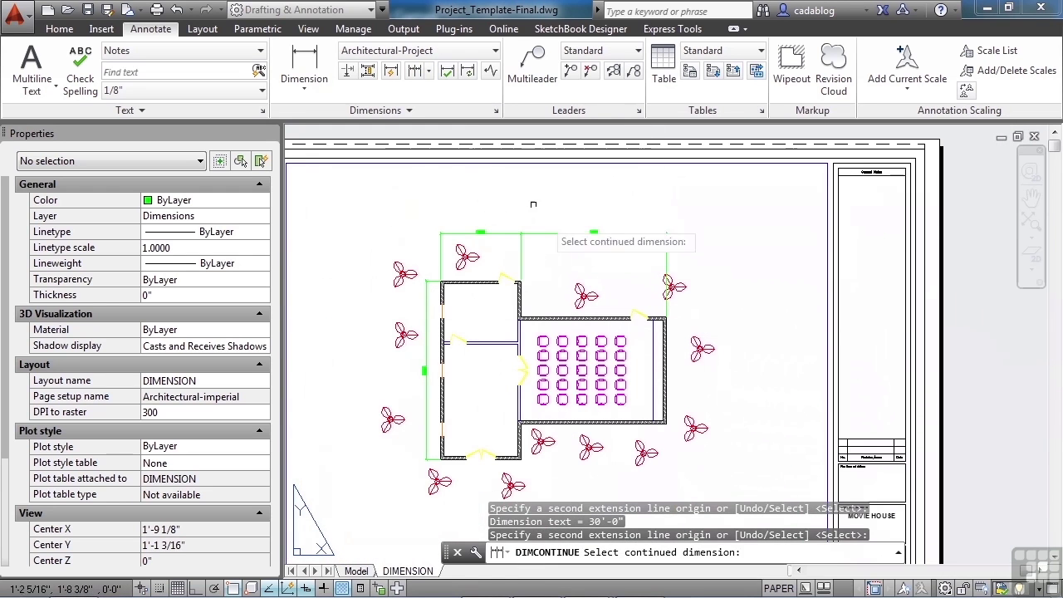
Add a vertical 22'-0" dimension beside the theater room's right wall, then review the whole plan
{"action": "left_click", "coordinate": [305, 62]}
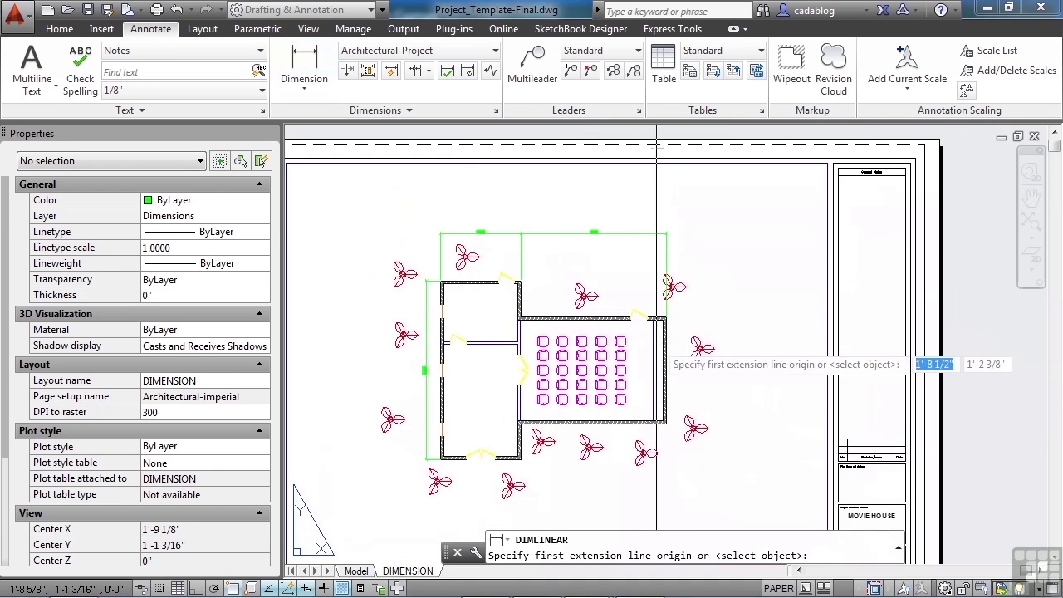
{"action": "scroll", "coordinate": [656, 336], "scroll_direction": "up", "scroll_amount": 5}
{"action": "scroll", "coordinate": [678, 250], "scroll_direction": "up", "scroll_amount": 3}
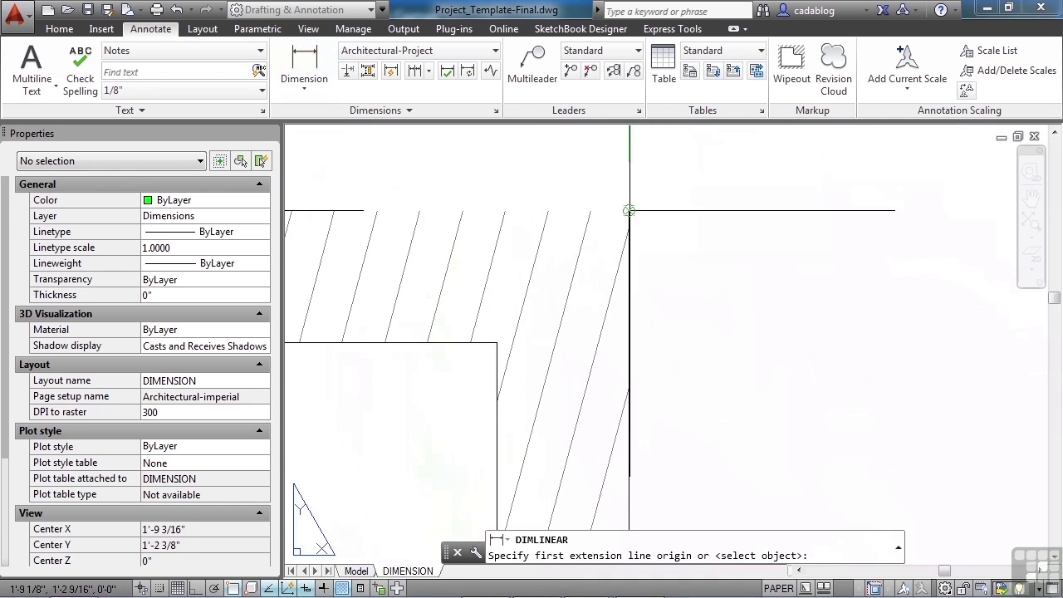
{"action": "left_click", "coordinate": [629, 208]}
{"action": "scroll", "coordinate": [639, 197], "scroll_direction": "down", "scroll_amount": 2}
{"action": "scroll", "coordinate": [656, 197], "scroll_direction": "down", "scroll_amount": 3}
{"action": "middle_click_drag", "start_coordinate": [660, 415], "coordinate": [661, 191]}
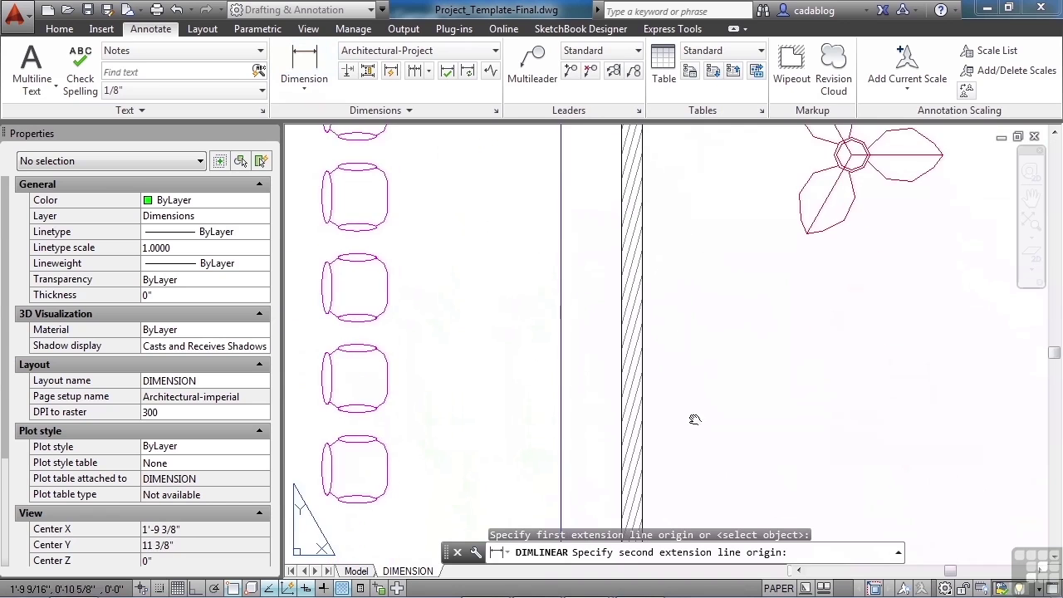
{"action": "scroll", "coordinate": [661, 186], "scroll_direction": "up", "scroll_amount": 2}
{"action": "scroll", "coordinate": [634, 439], "scroll_direction": "up", "scroll_amount": 4}
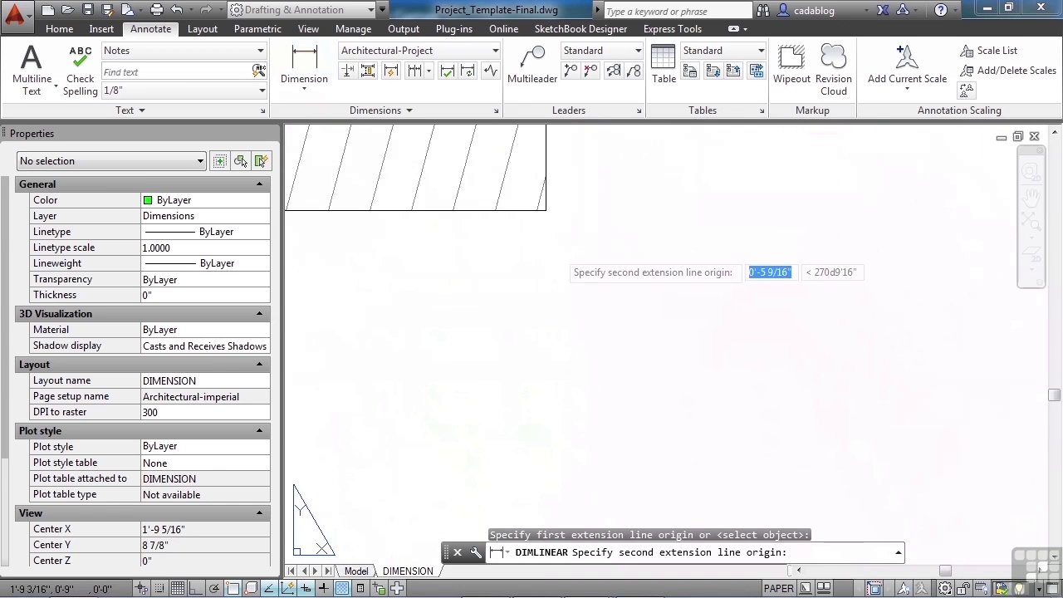
{"action": "left_click", "coordinate": [541, 209]}
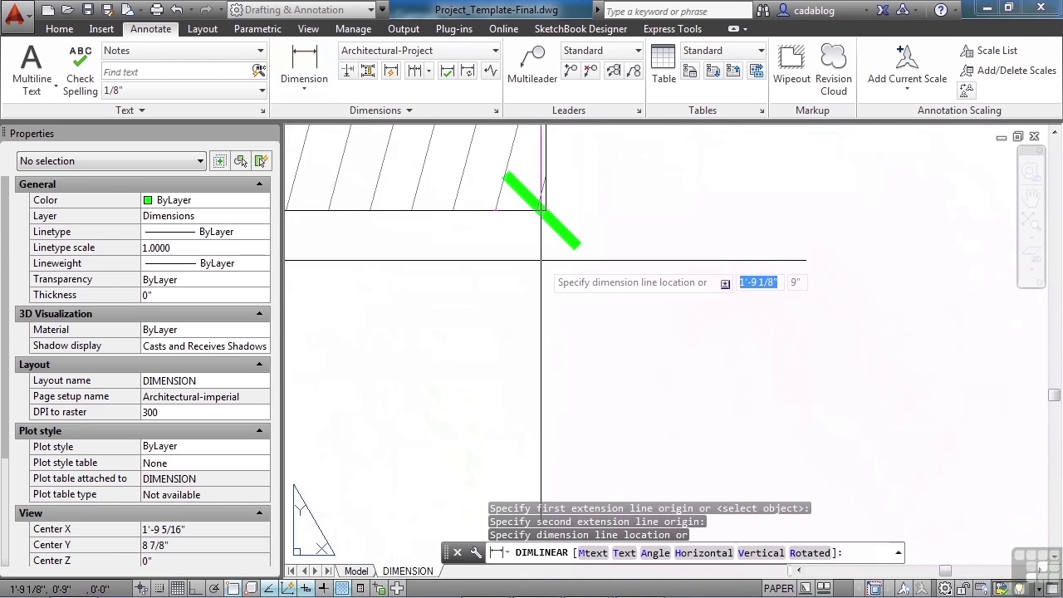
{"action": "scroll", "coordinate": [541, 260], "scroll_direction": "down", "scroll_amount": 8}
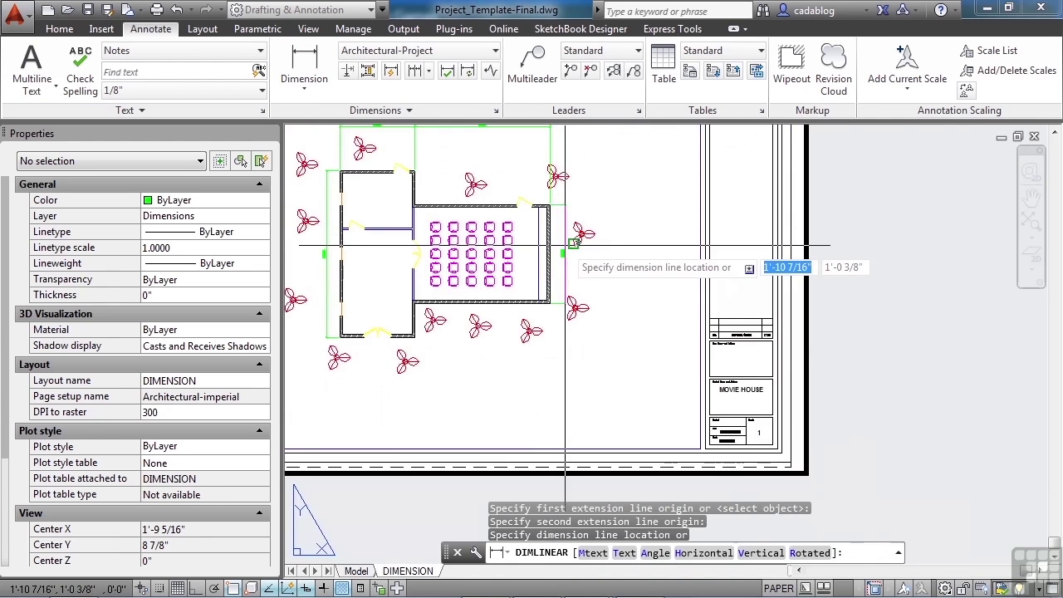
{"action": "scroll", "coordinate": [566, 245], "scroll_direction": "up", "scroll_amount": 6}
{"action": "left_click", "coordinate": [562, 246]}
{"action": "scroll", "coordinate": [631, 268], "scroll_direction": "down", "scroll_amount": 5}
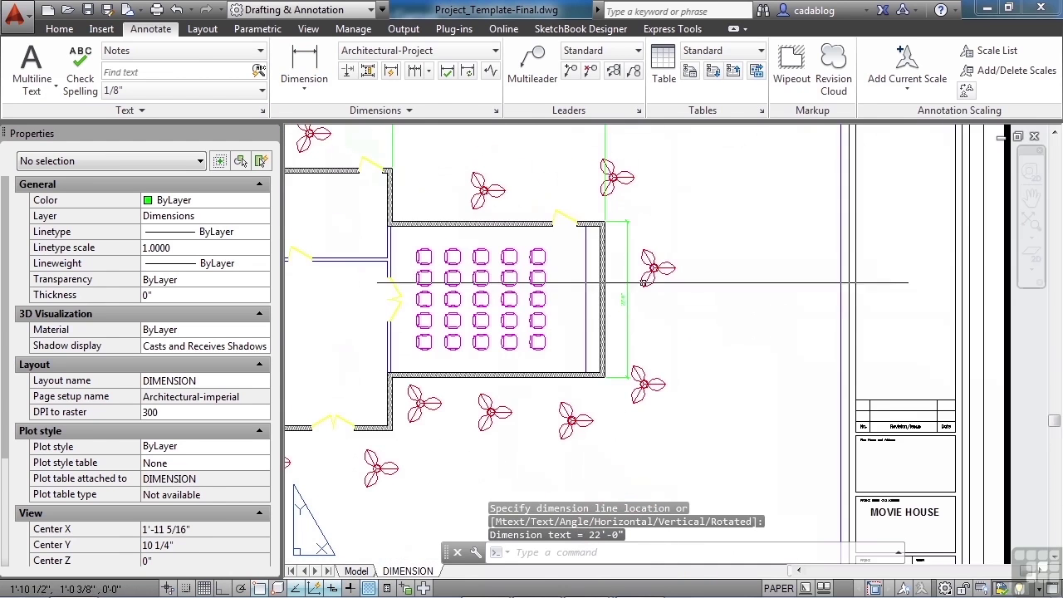
{"action": "scroll", "coordinate": [656, 331], "scroll_direction": "up", "scroll_amount": 6}
{"action": "scroll", "coordinate": [551, 250], "scroll_direction": "down", "scroll_amount": 6}
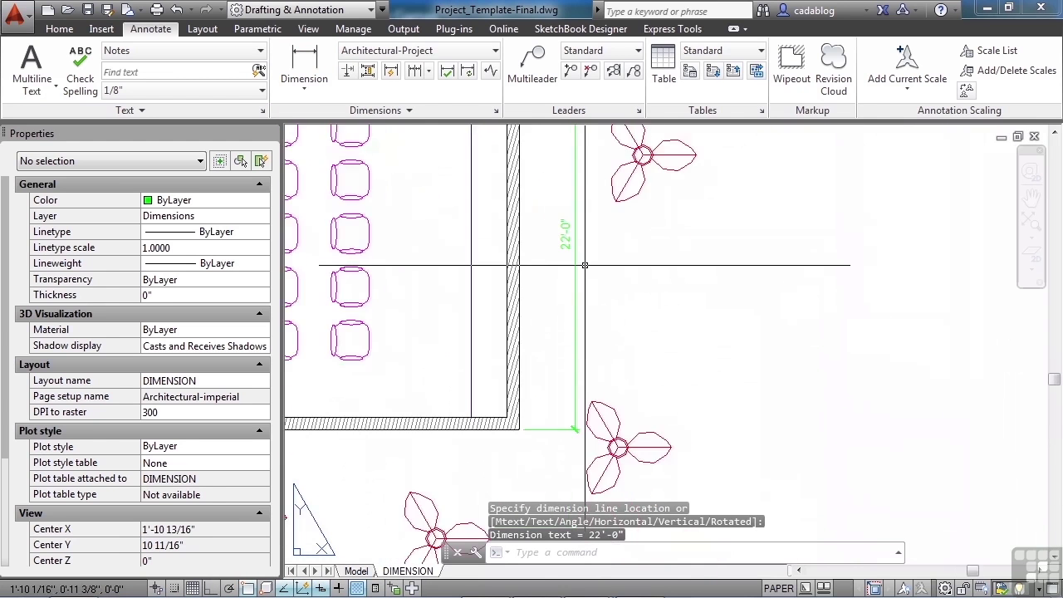
{"action": "middle_click_drag", "start_coordinate": [573, 92], "coordinate": [596, 231]}
{"action": "scroll", "coordinate": [515, 240], "scroll_direction": "up", "scroll_amount": 3}
{"action": "middle_click_drag", "start_coordinate": [413, 249], "coordinate": [507, 235]}
{"action": "scroll", "coordinate": [506, 235], "scroll_direction": "down", "scroll_amount": 6}
{"action": "middle_click_drag", "start_coordinate": [538, 328], "coordinate": [529, 320]}
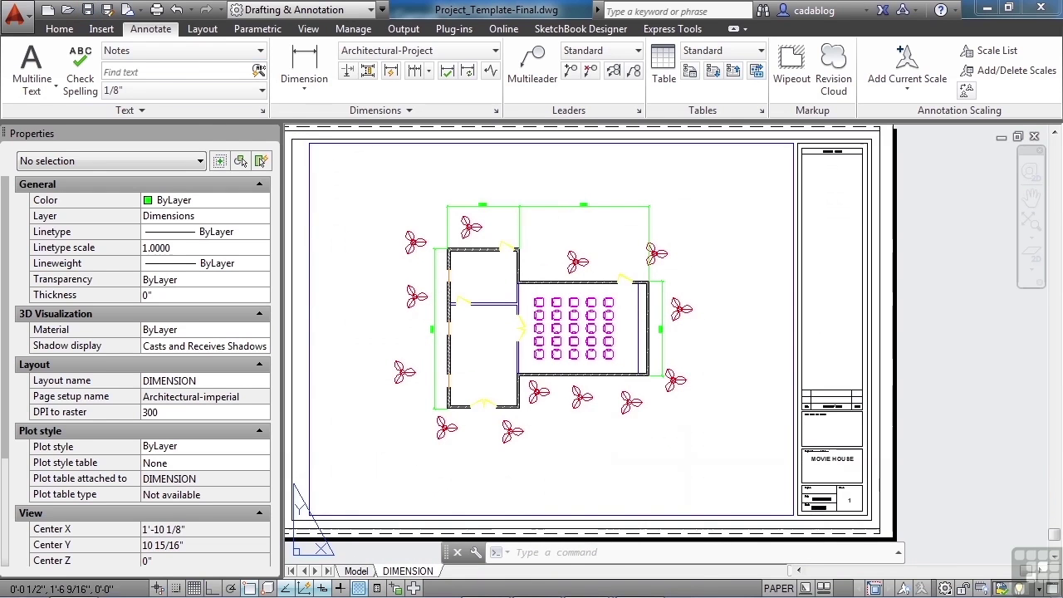
Save with Ctrl+S, then copy the DIMENSION layout to the end and open DIMENSION (2)
{"action": "key", "text": "ctrl+s"}
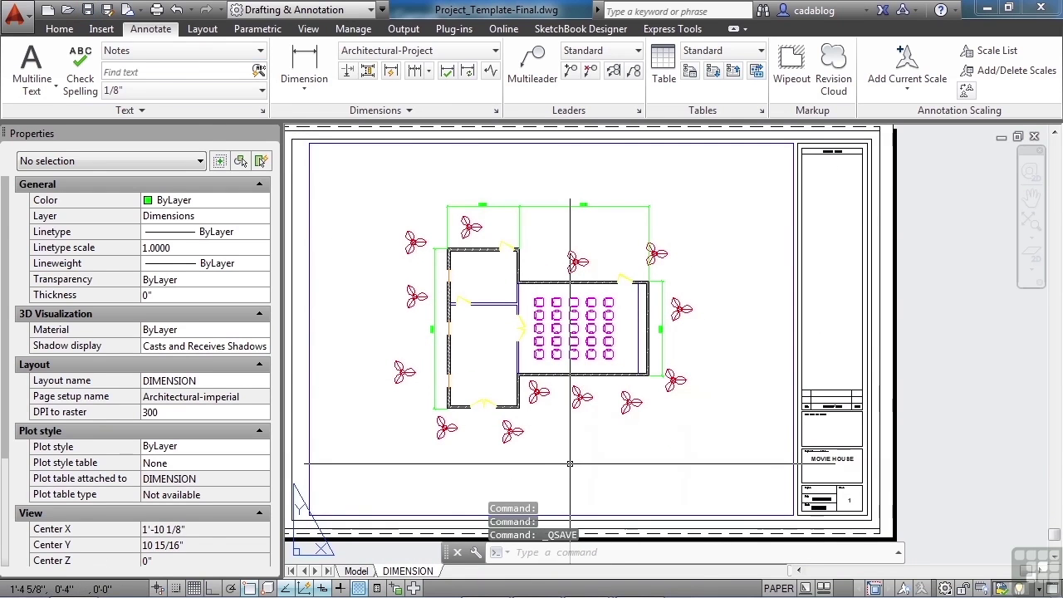
{"action": "right_click", "coordinate": [421, 573]}
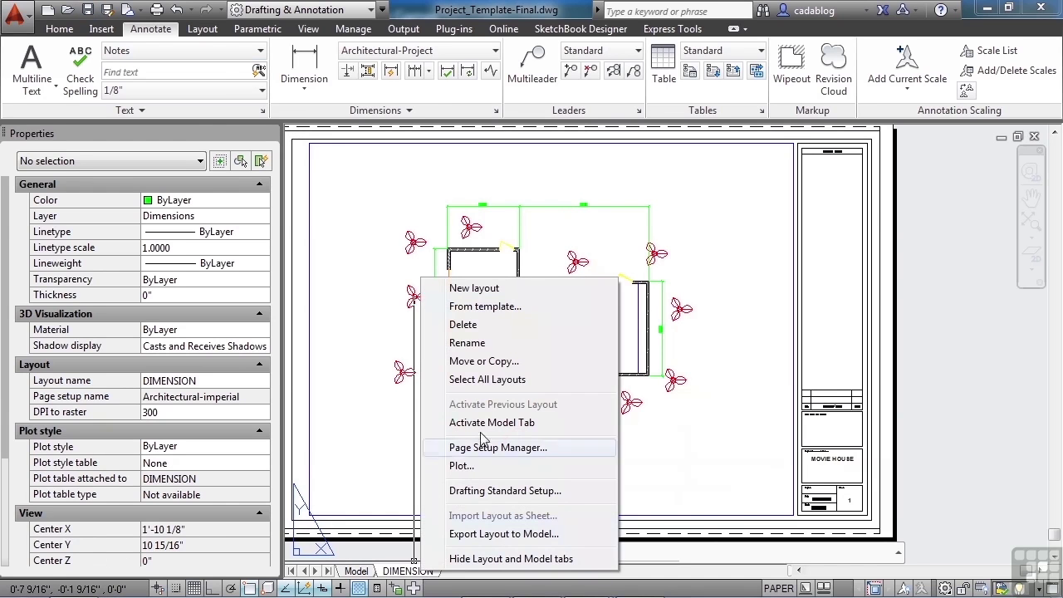
{"action": "left_click", "coordinate": [498, 362]}
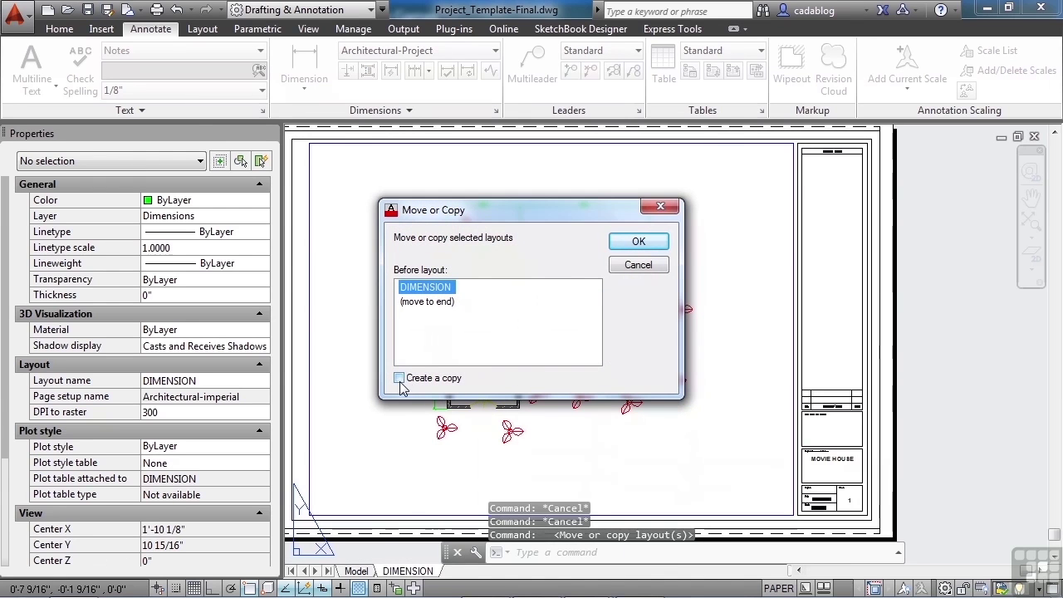
{"action": "left_click", "coordinate": [399, 379]}
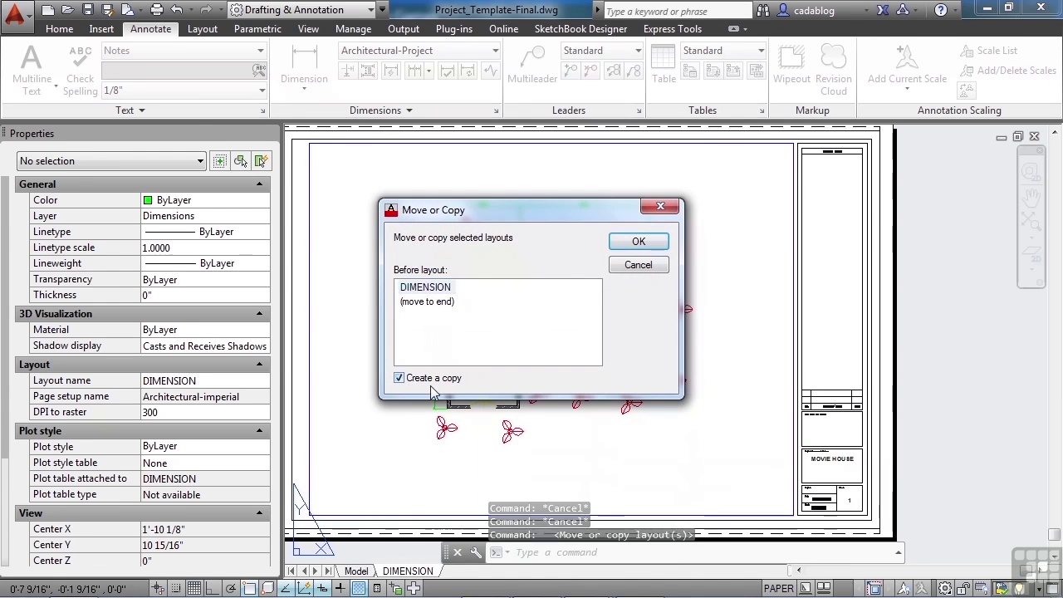
{"action": "left_click", "coordinate": [441, 304]}
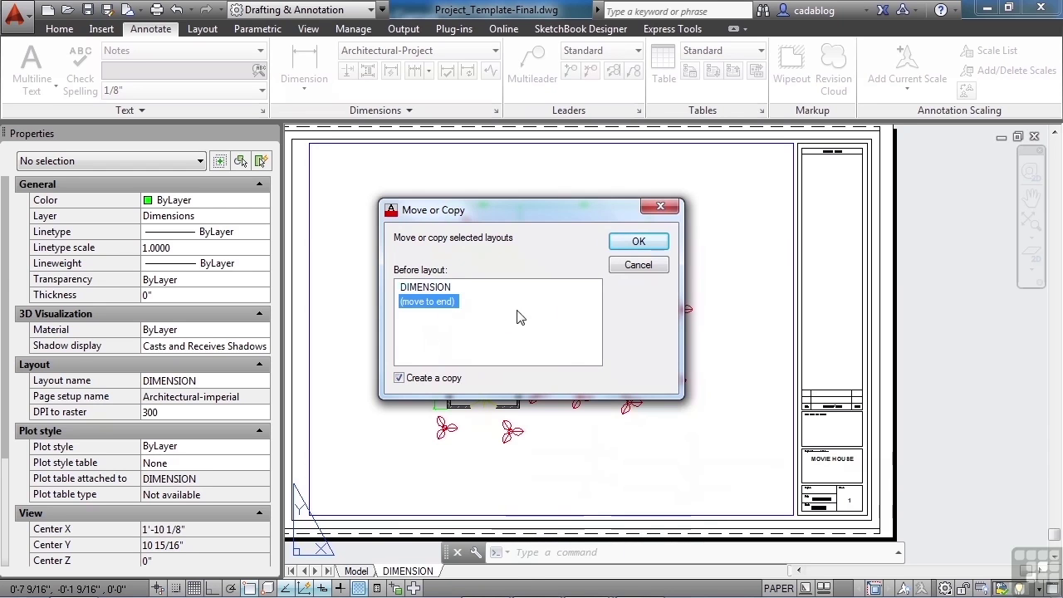
{"action": "left_click", "coordinate": [638, 242]}
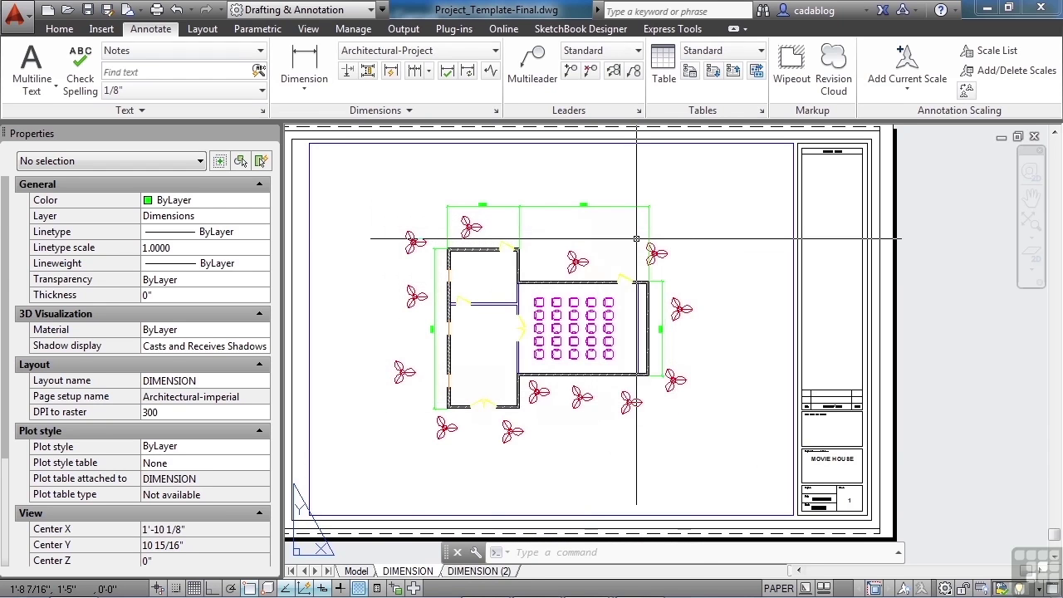
{"action": "right_click", "coordinate": [498, 573]}
{"action": "left_click", "coordinate": [486, 573]}
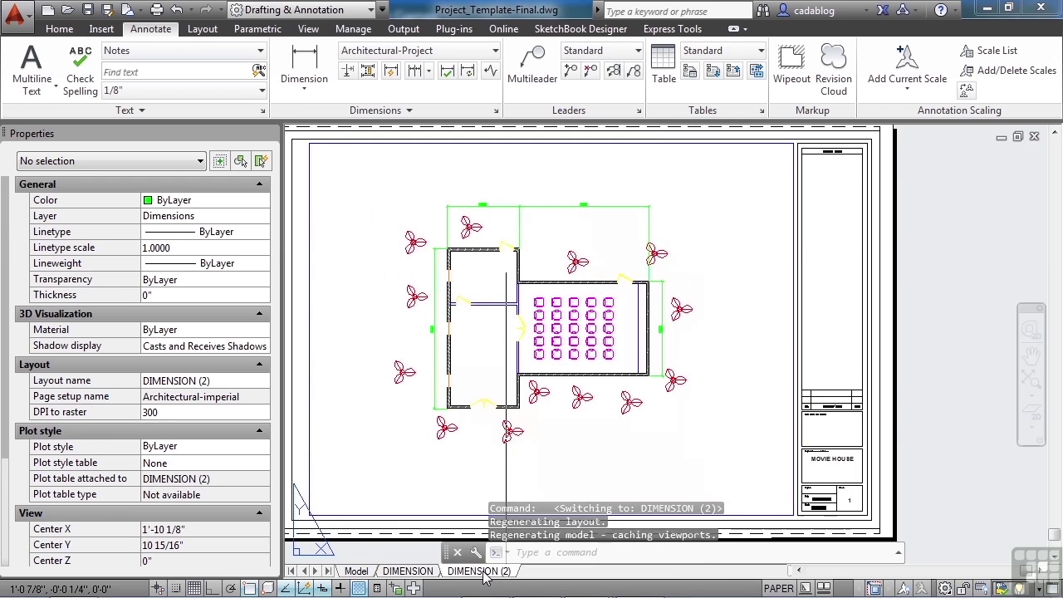
Rename the original DIMENSION layout to OVERALL
{"action": "right_click", "coordinate": [484, 573]}
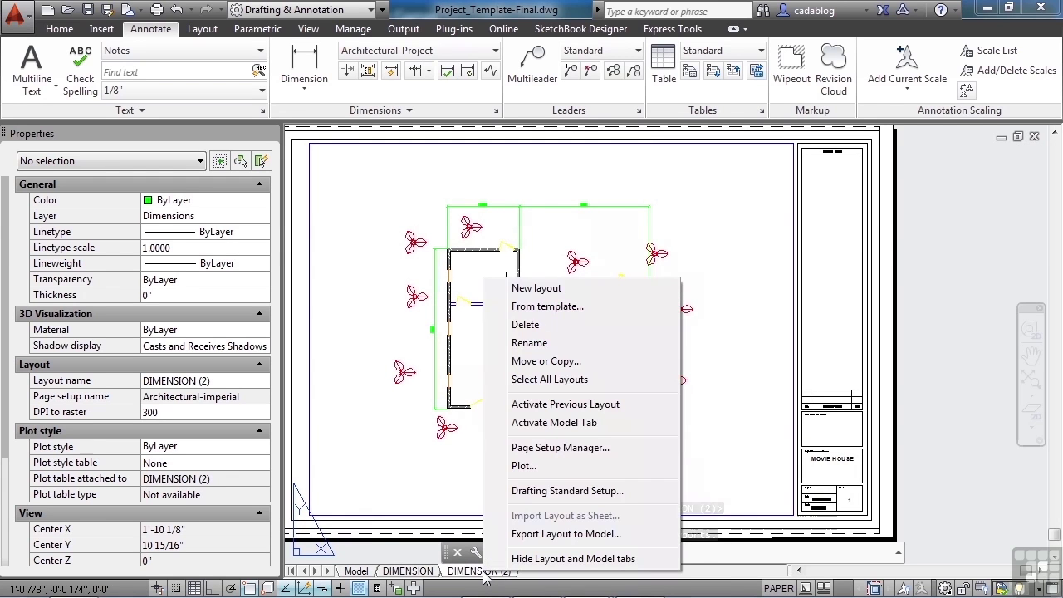
{"action": "left_click", "coordinate": [424, 573]}
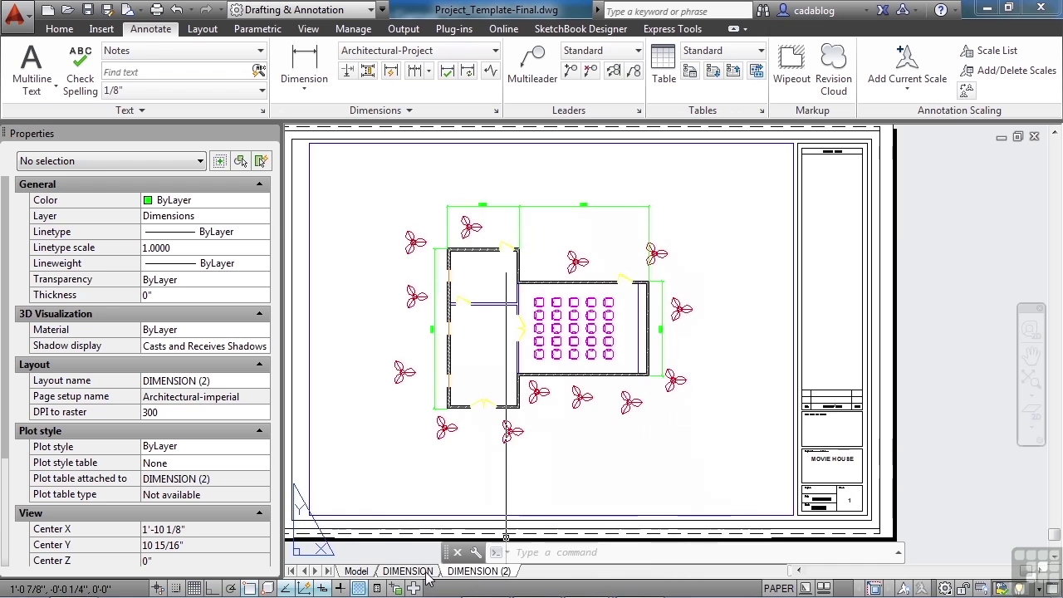
{"action": "right_click", "coordinate": [424, 573]}
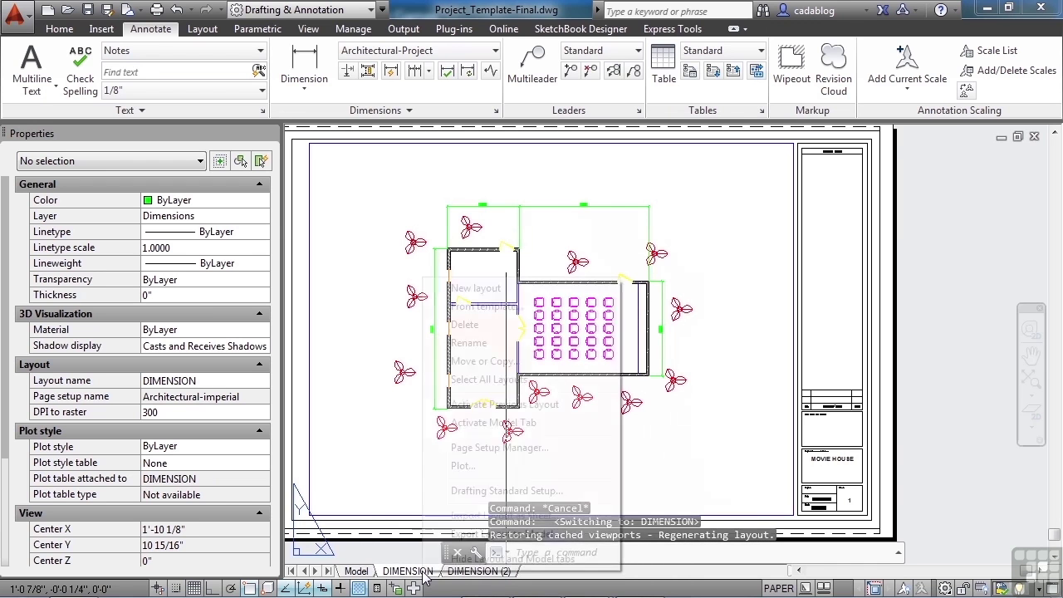
{"action": "left_click", "coordinate": [468, 343]}
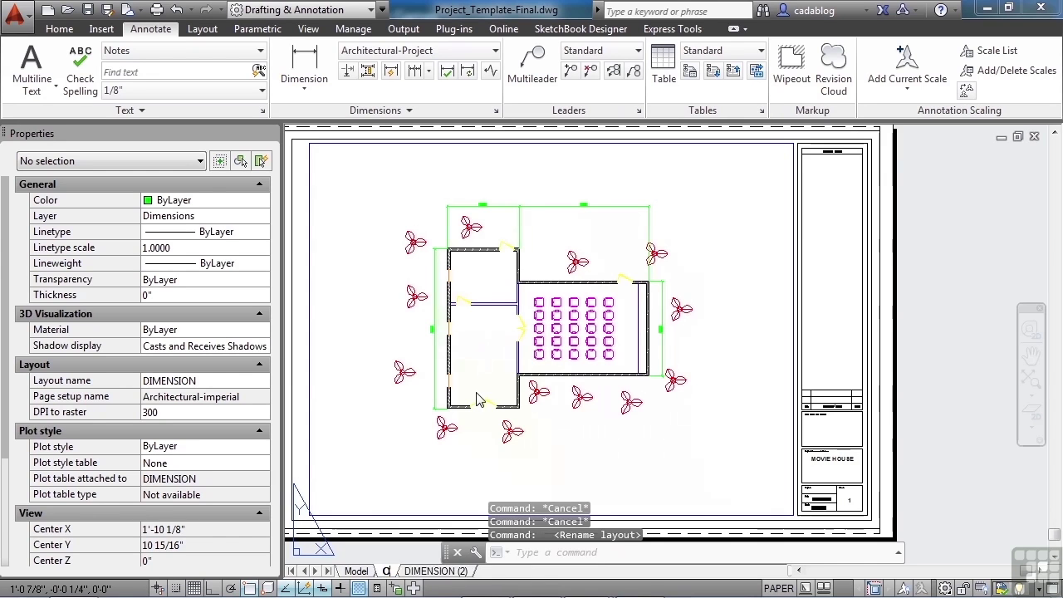
{"action": "type", "text": "OVERALL"}
{"action": "key", "text": "Return"}
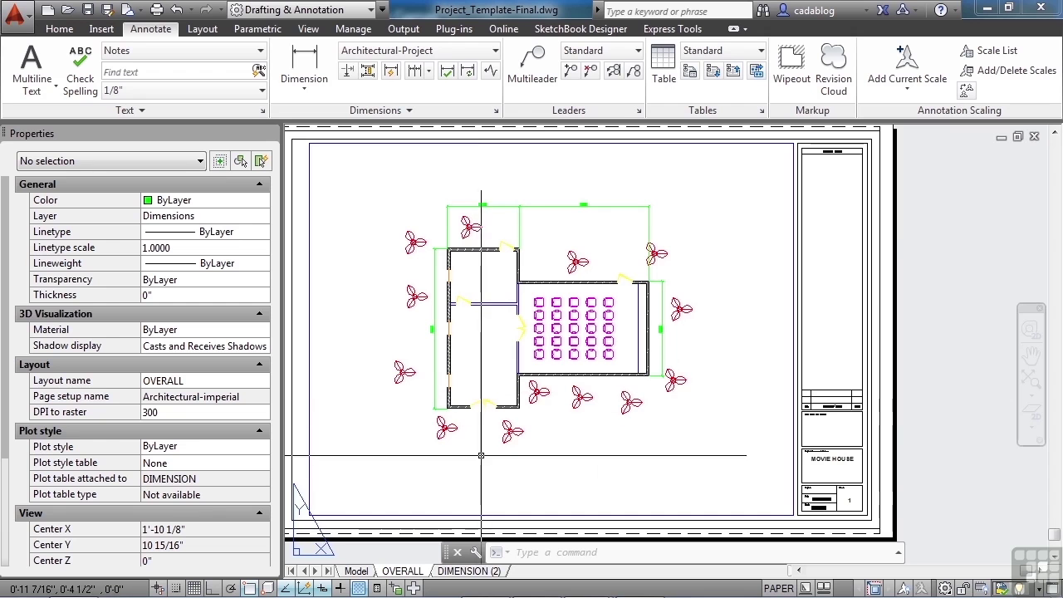
Begin renaming the DIMENSION (2) layout
{"action": "left_click", "coordinate": [490, 573]}
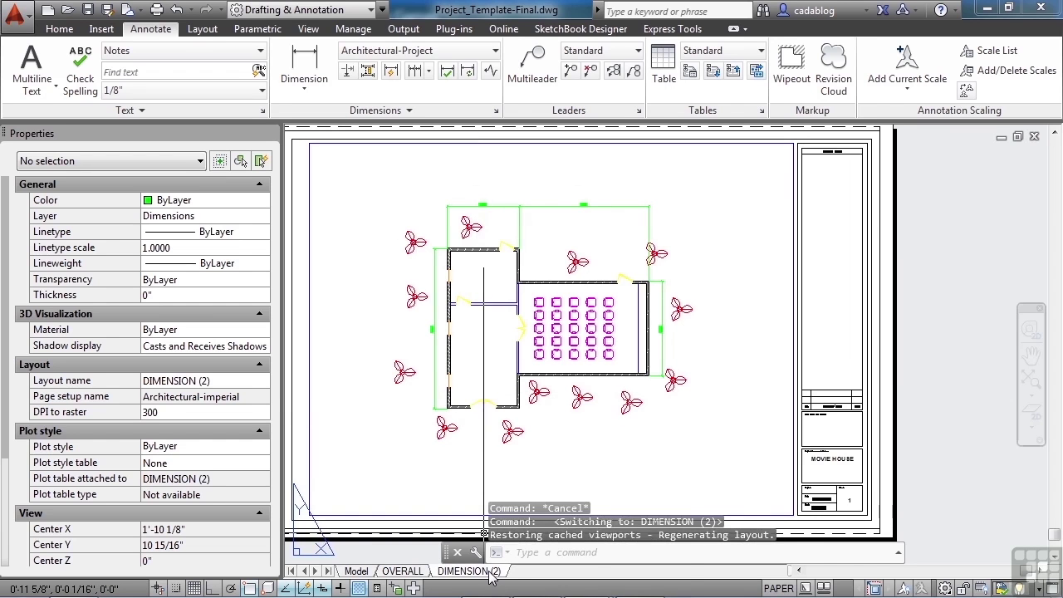
{"action": "right_click", "coordinate": [490, 573]}
{"action": "left_click", "coordinate": [540, 344]}
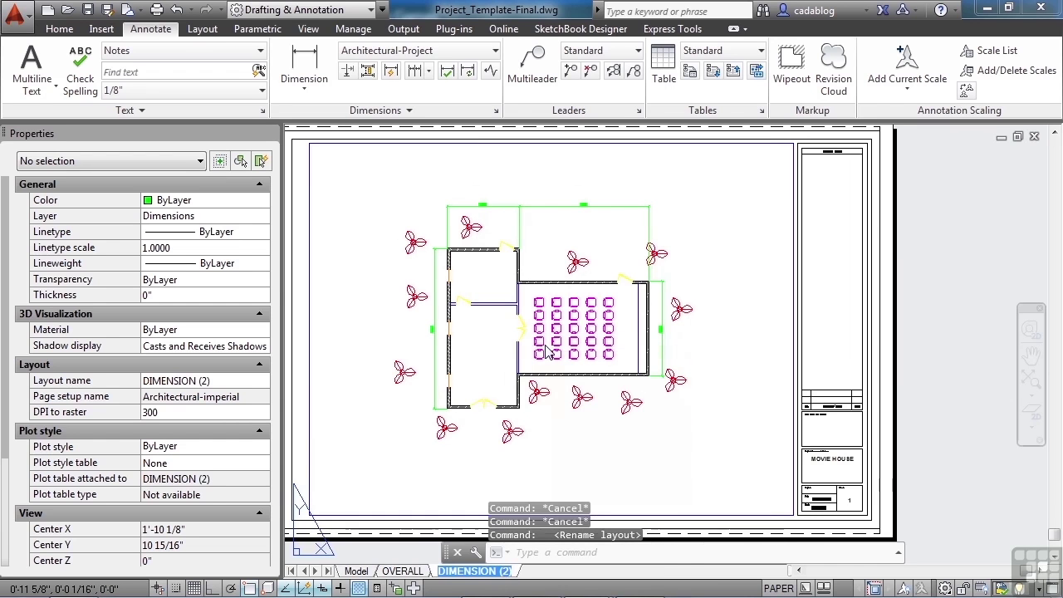
Finish renaming the copy to DIMENSION, then freeze the Plant and Chair layers in its viewport
{"action": "key", "text": "BackSpace"}
{"action": "key", "text": "BackSpace"}
{"action": "key", "text": "BackSpace"}
{"action": "key", "text": "BackSpace"}
{"action": "key", "text": "Return"}
{"action": "double_click", "coordinate": [551, 241]}
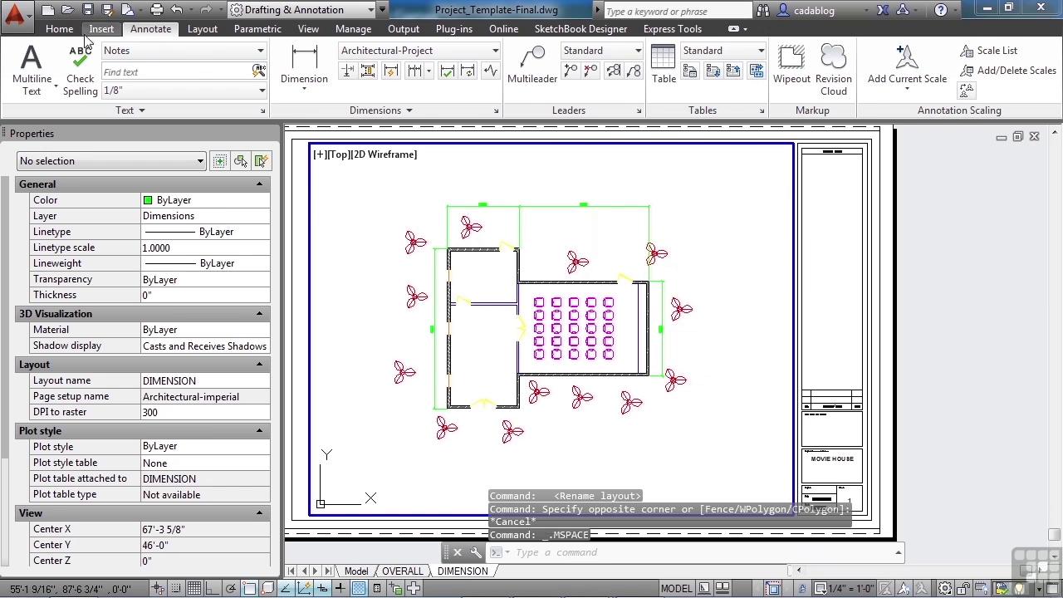
{"action": "left_click", "coordinate": [59, 30]}
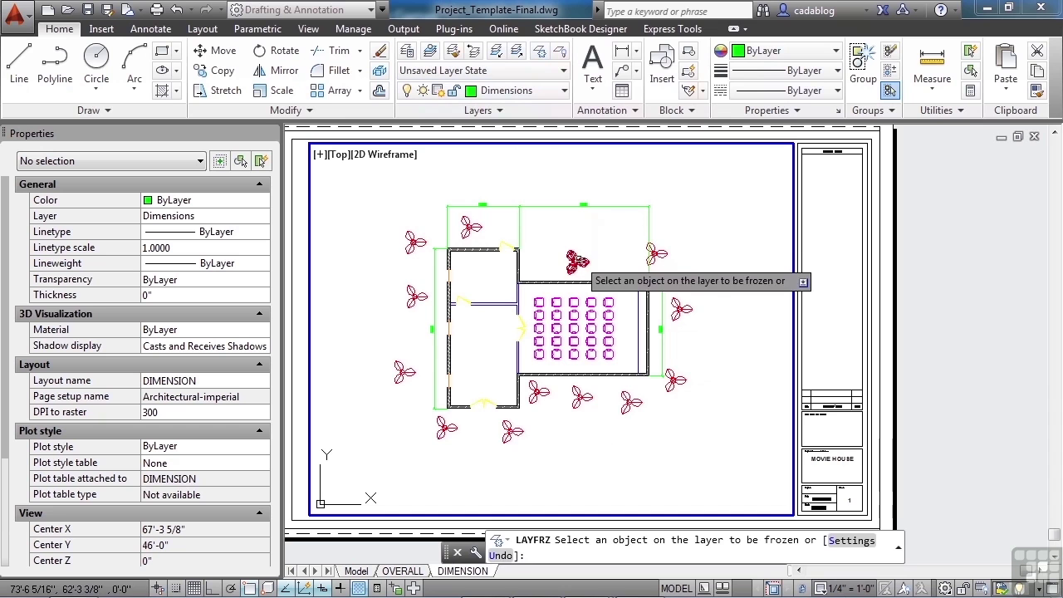
{"action": "left_click", "coordinate": [578, 262]}
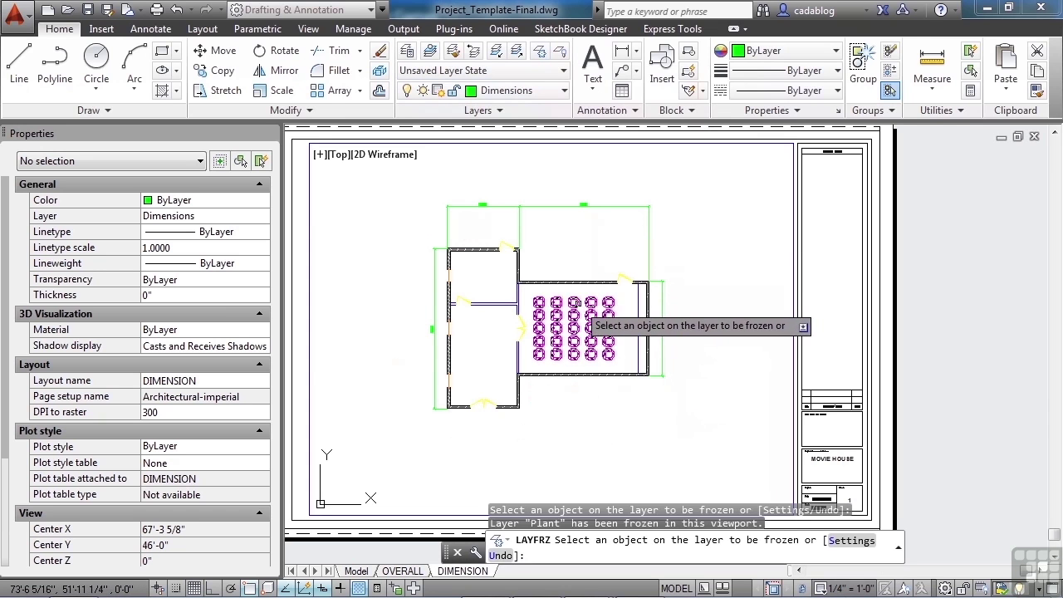
{"action": "left_click", "coordinate": [584, 303]}
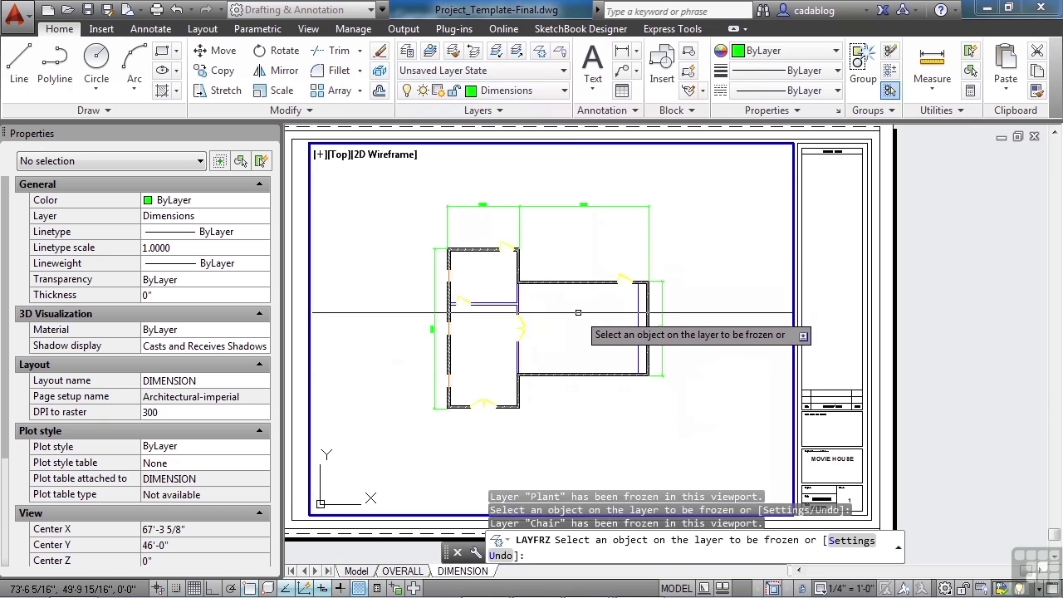
{"action": "left_click", "coordinate": [679, 588]}
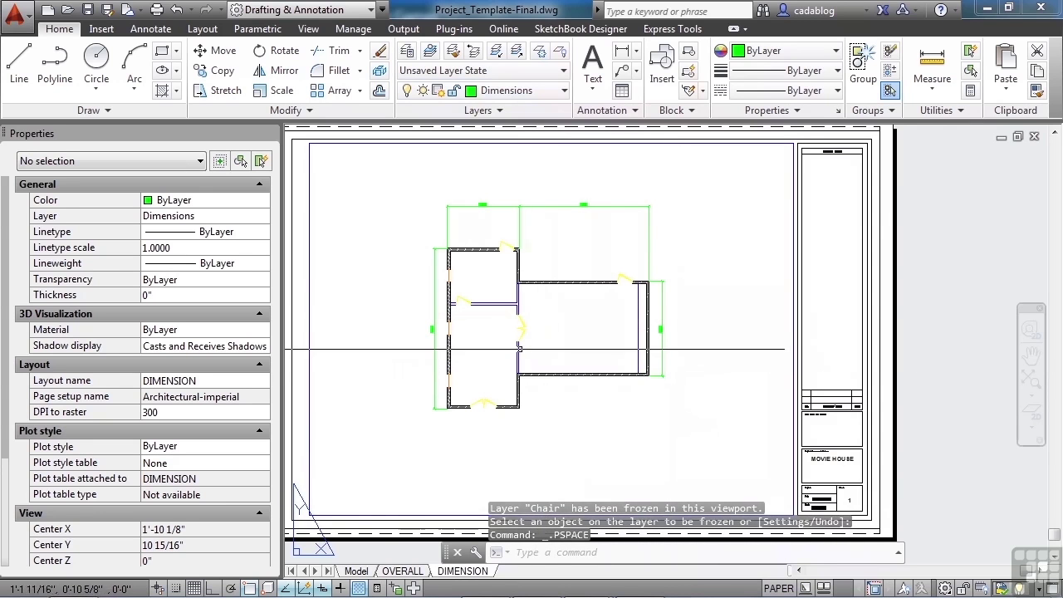
{"action": "scroll", "coordinate": [515, 349], "scroll_direction": "up", "scroll_amount": 3}
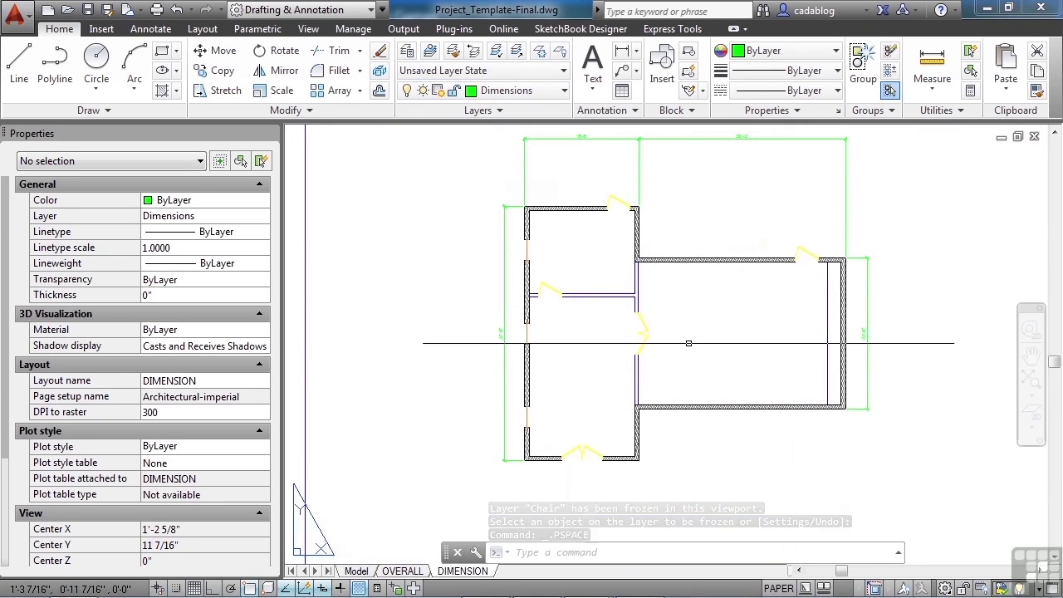
{"action": "left_click", "coordinate": [504, 237]}
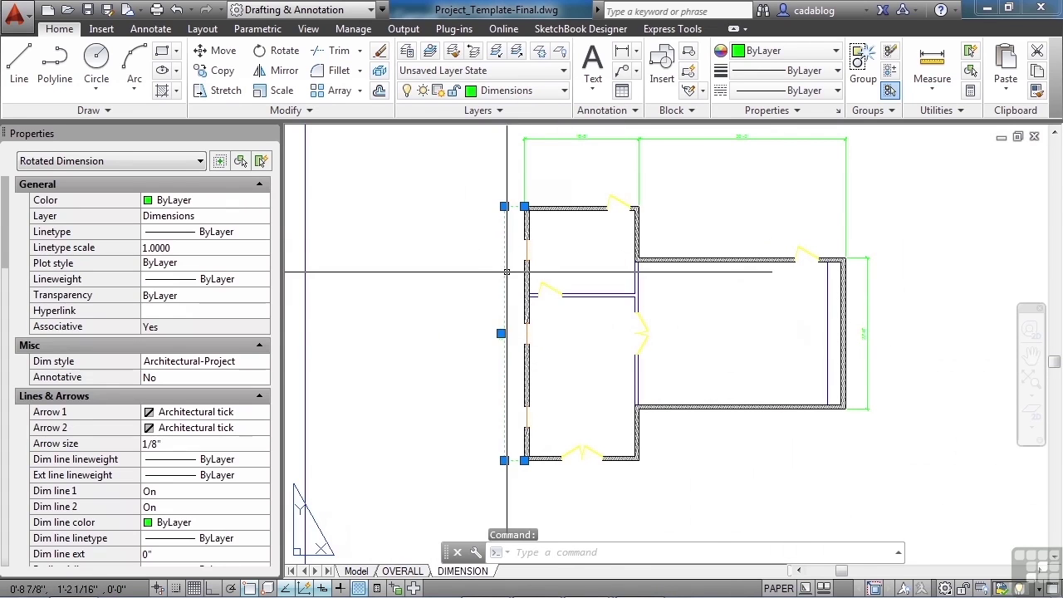
{"action": "scroll", "coordinate": [502, 192], "scroll_direction": "up", "scroll_amount": 4}
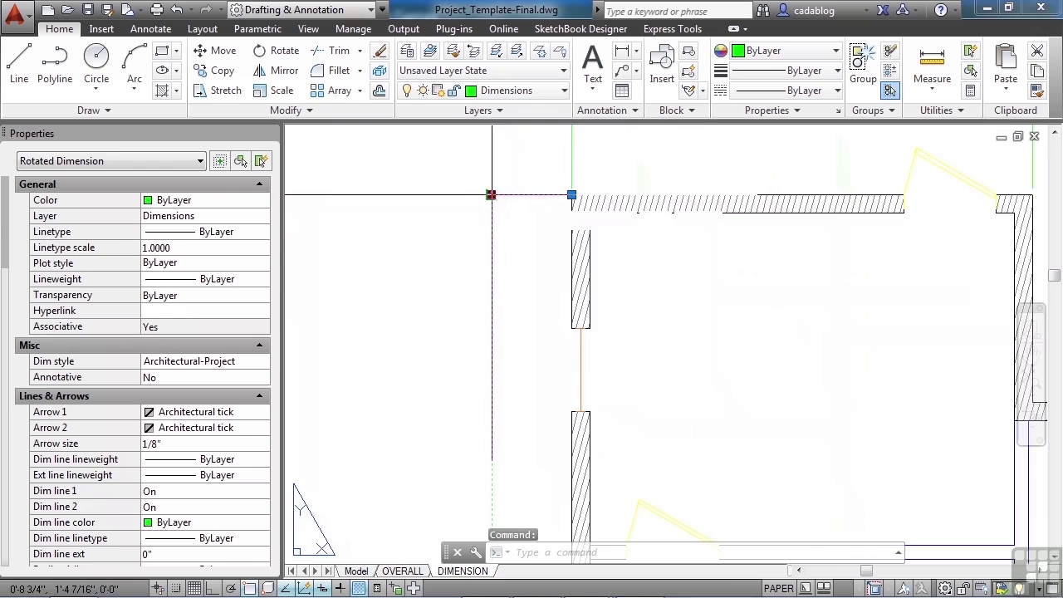
{"action": "left_click", "coordinate": [490, 194]}
{"action": "scroll", "coordinate": [491, 195], "scroll_direction": "down", "scroll_amount": 3}
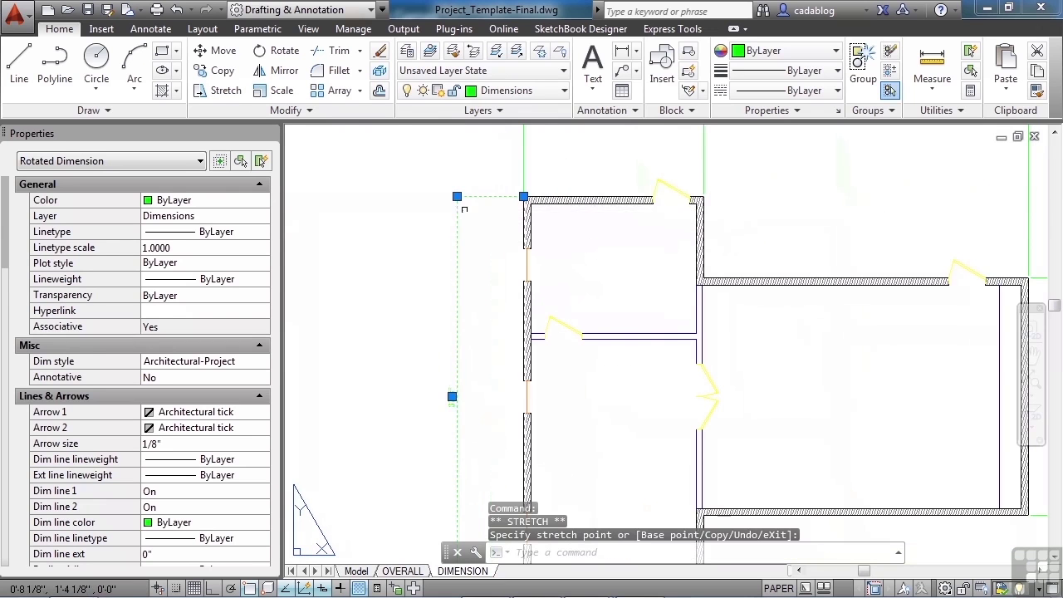
{"action": "key", "text": "Escape"}
{"action": "scroll", "coordinate": [457, 196], "scroll_direction": "down", "scroll_amount": 4}
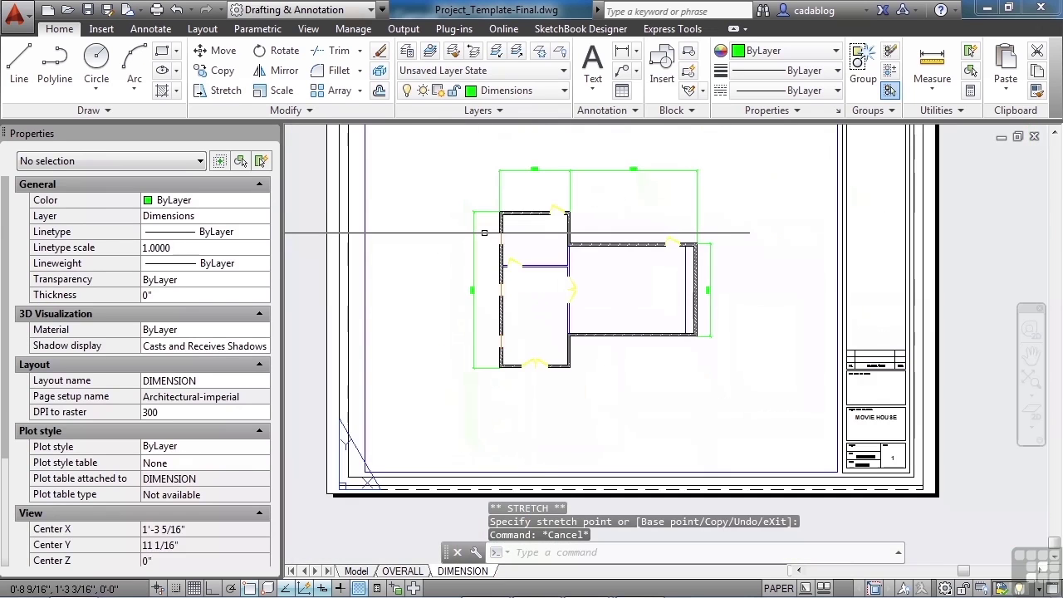
{"action": "middle_click_drag", "start_coordinate": [499, 244], "coordinate": [493, 275]}
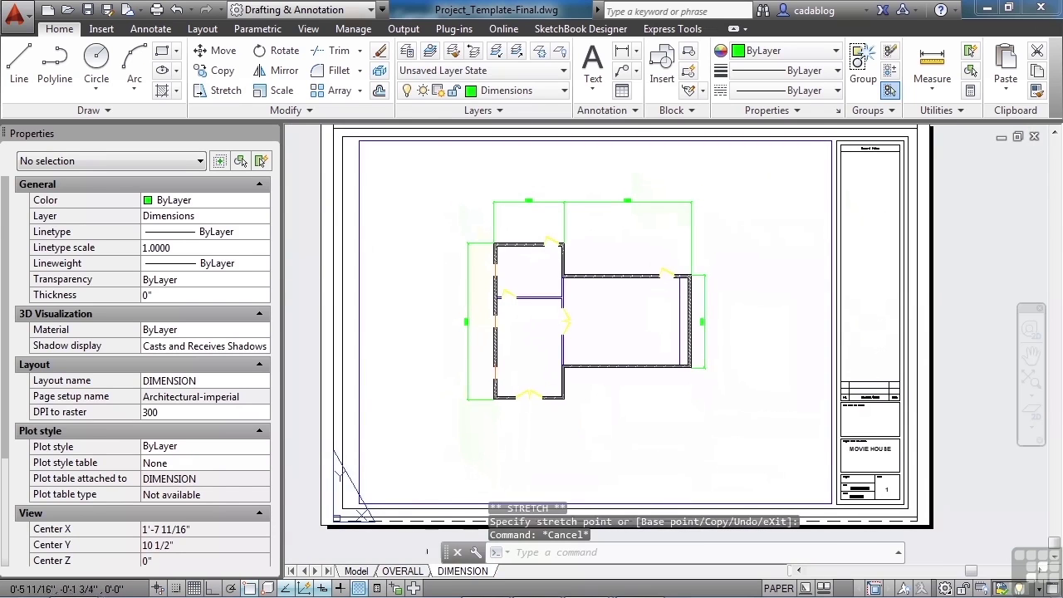
{"action": "left_click", "coordinate": [415, 573]}
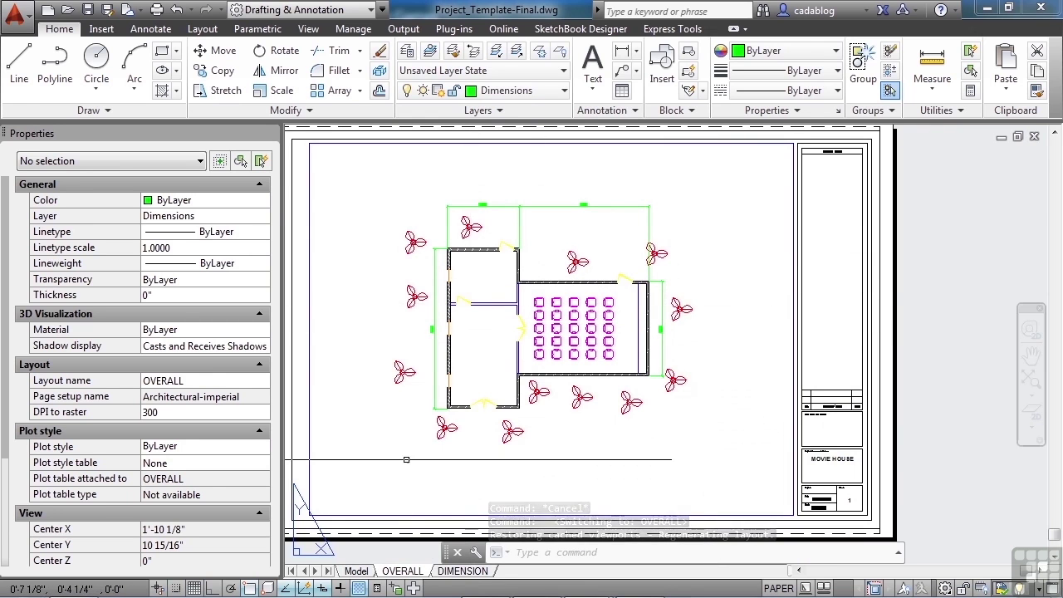
{"action": "left_click", "coordinate": [453, 572]}
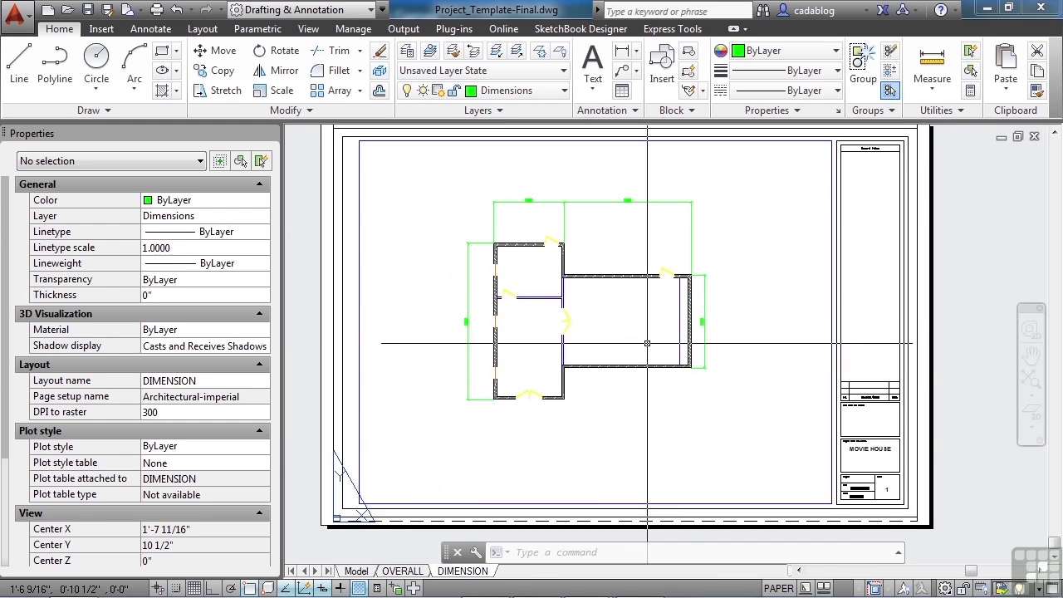
Change the title block's sheet number from 1 to 2
{"action": "scroll", "coordinate": [913, 489], "scroll_direction": "up", "scroll_amount": 6}
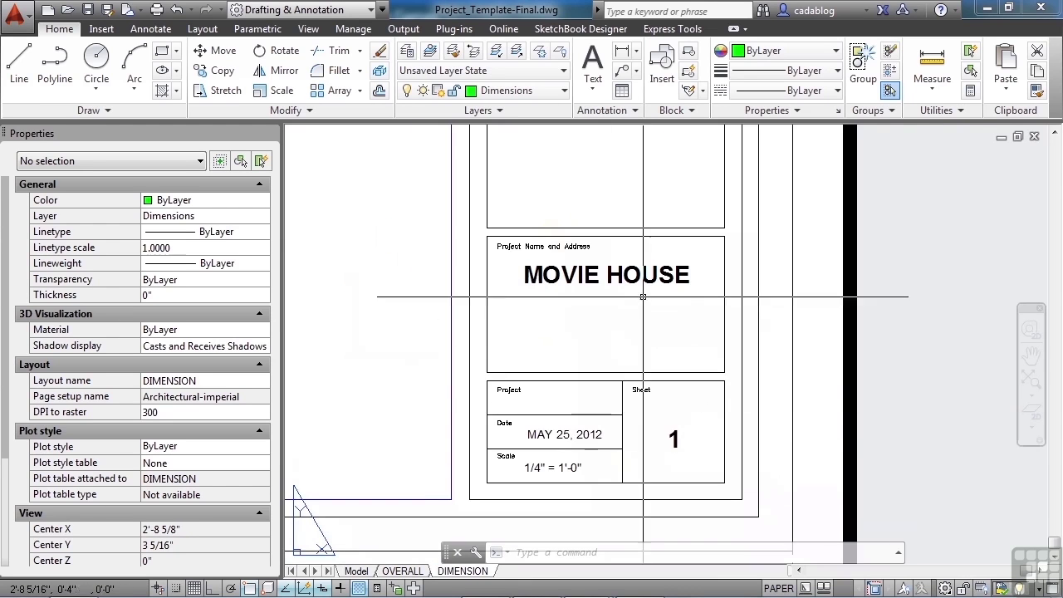
{"action": "scroll", "coordinate": [671, 437], "scroll_direction": "up", "scroll_amount": 2}
{"action": "left_click", "coordinate": [670, 436]}
{"action": "double_click", "coordinate": [670, 436]}
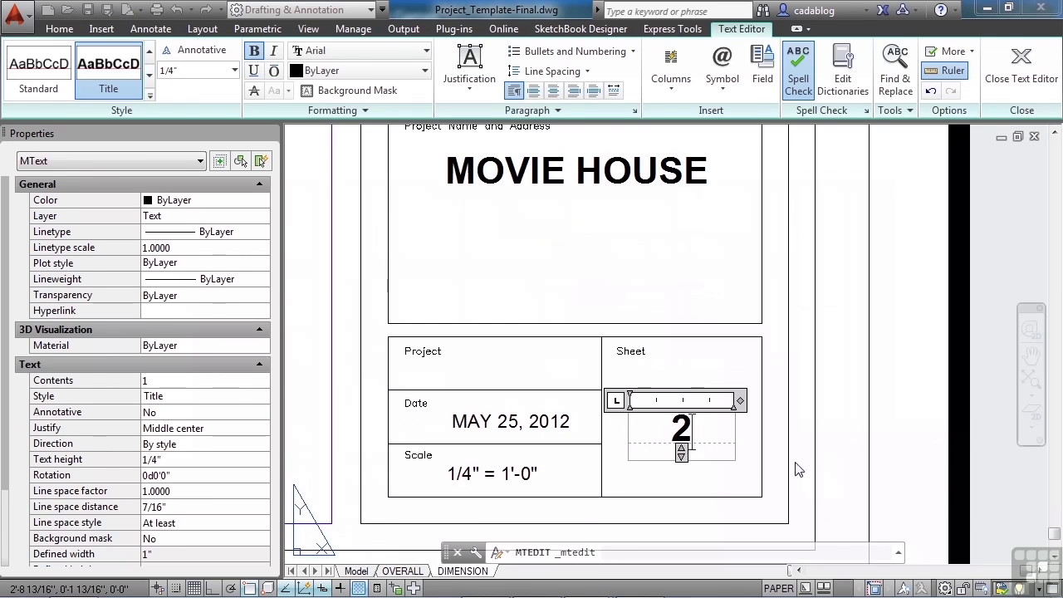
{"action": "left_click", "coordinate": [749, 483]}
Add DIMENSIONS on a new line under the MOVIE HOUSE project title, then zoom to the whole sheet
{"action": "left_click", "coordinate": [576, 173]}
{"action": "double_click", "coordinate": [576, 175]}
{"action": "type", "text": "DIMENSIONS"}
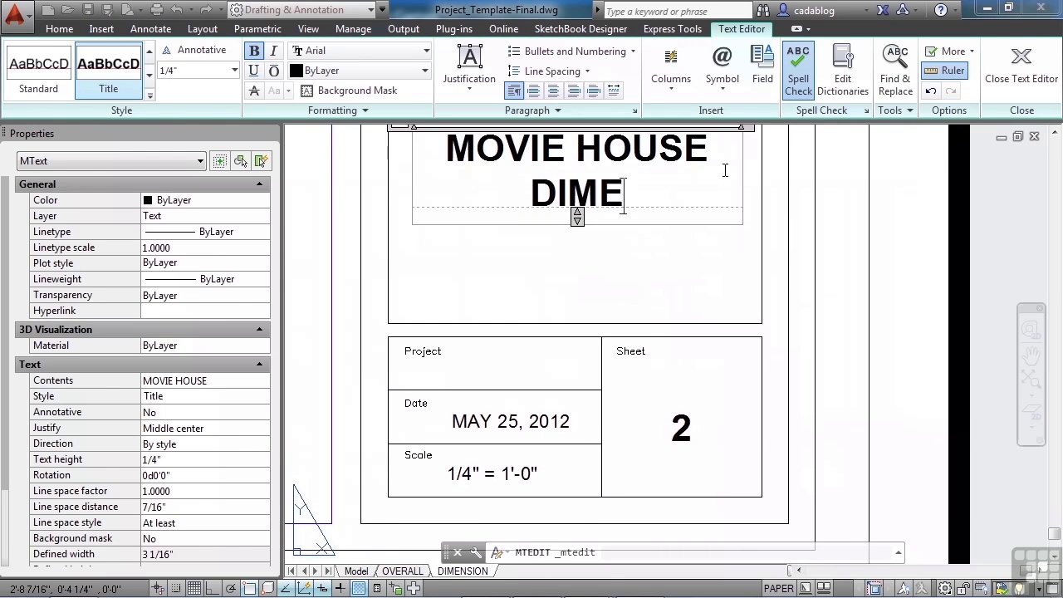
{"action": "left_click", "coordinate": [749, 233]}
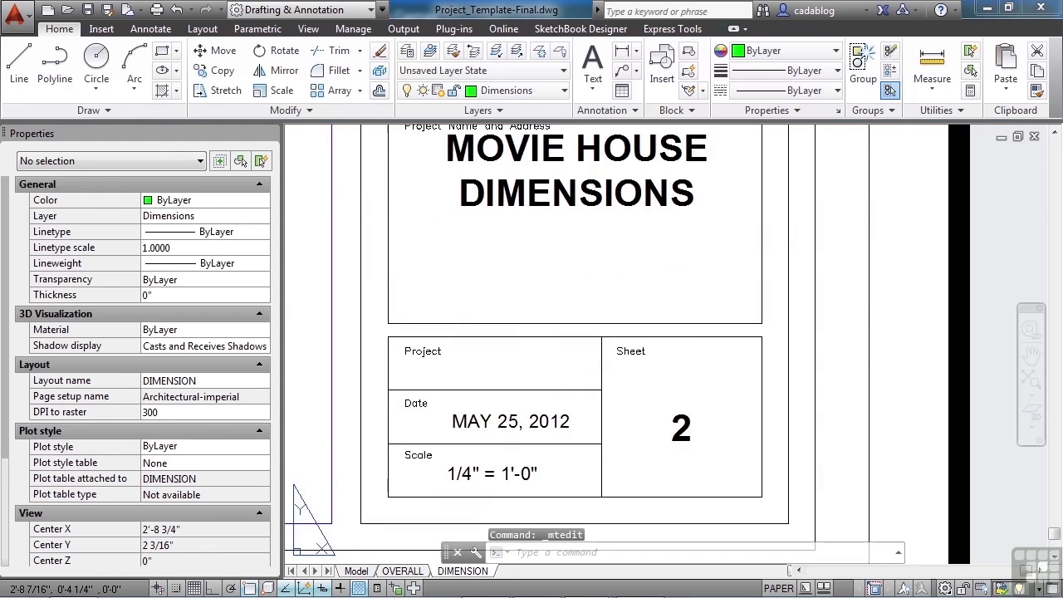
{"action": "scroll", "coordinate": [708, 254], "scroll_direction": "down", "scroll_amount": 4}
{"action": "middle_click", "coordinate": [707, 254]}
{"action": "middle_click", "coordinate": [708, 254]}
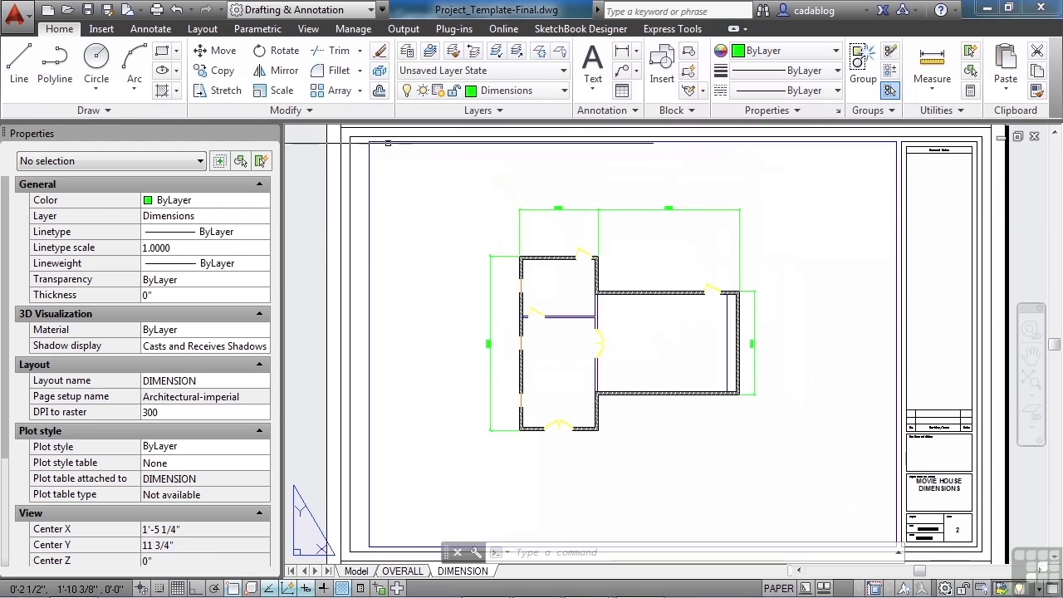
{"action": "left_click", "coordinate": [152, 30]}
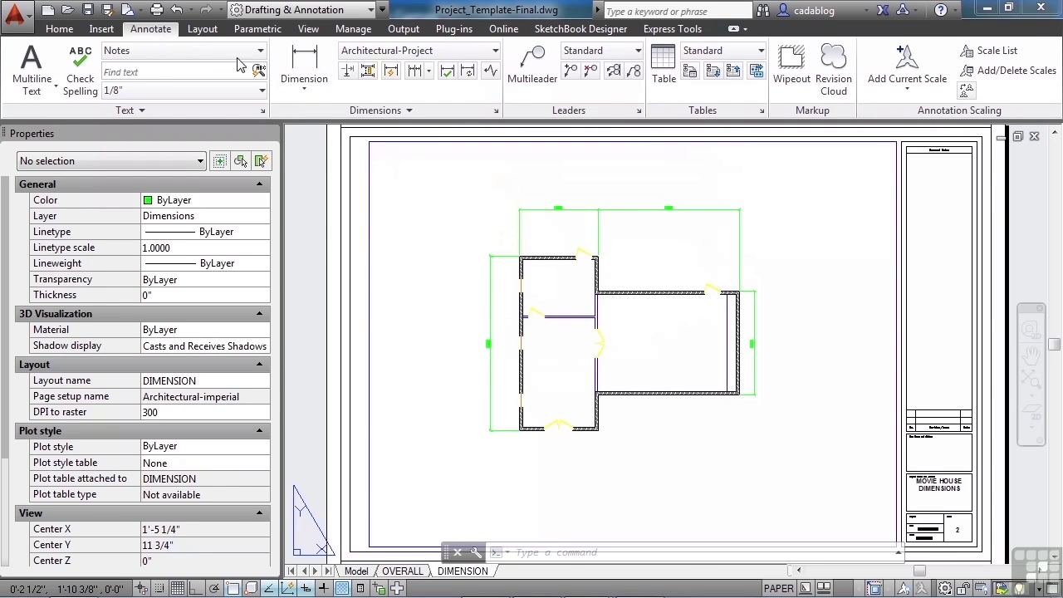
Dimension the left wall from the top-left corner to the first window jamb (4'-10")
{"action": "left_click", "coordinate": [304, 59]}
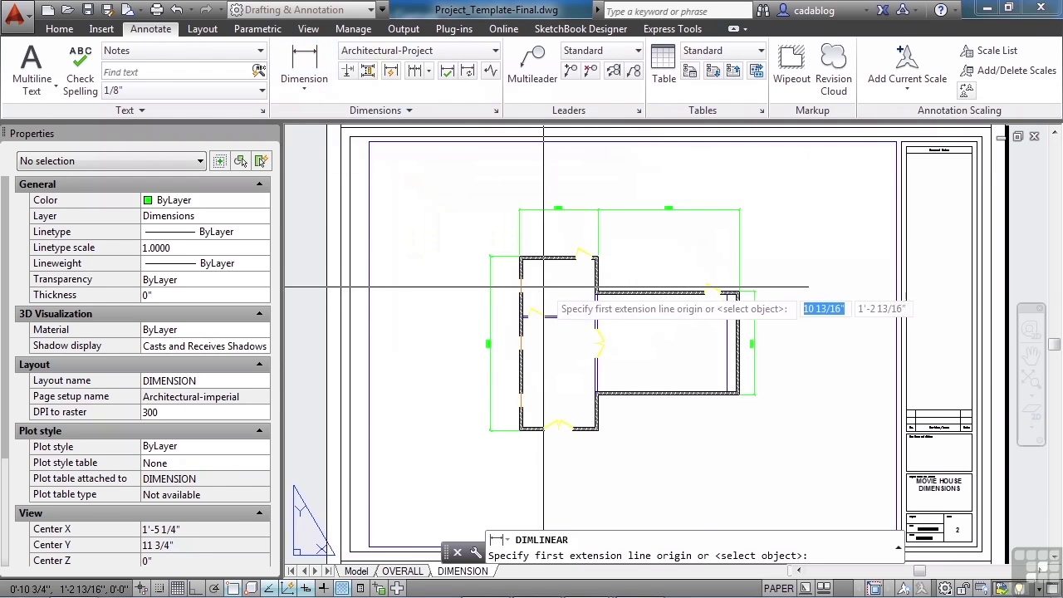
{"action": "scroll", "coordinate": [532, 274], "scroll_direction": "up", "scroll_amount": 8}
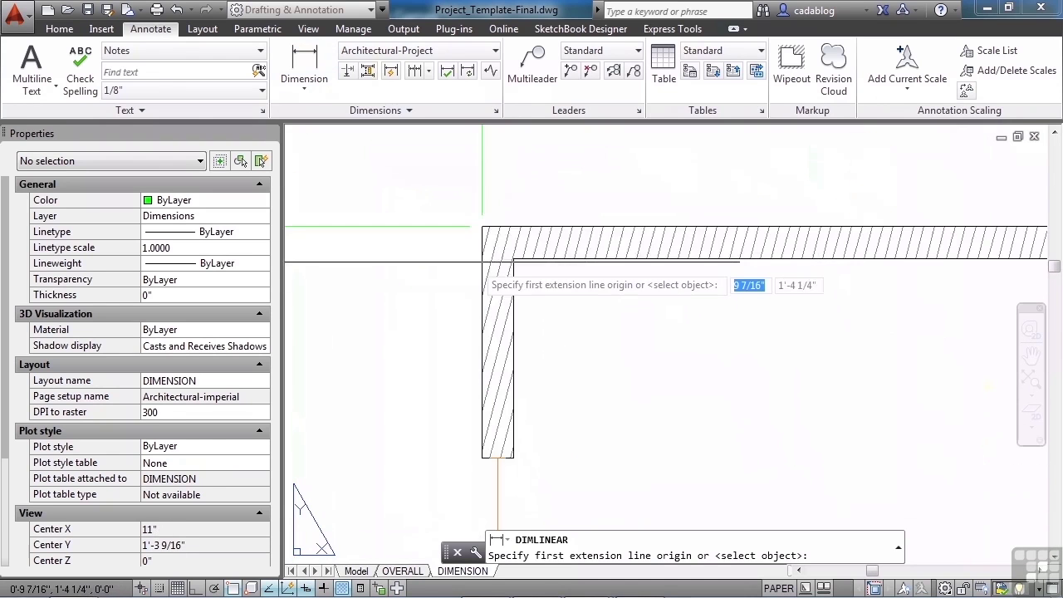
{"action": "left_click", "coordinate": [481, 225]}
{"action": "scroll", "coordinate": [486, 232], "scroll_direction": "down", "scroll_amount": 5}
{"action": "scroll", "coordinate": [457, 382], "scroll_direction": "up", "scroll_amount": 6}
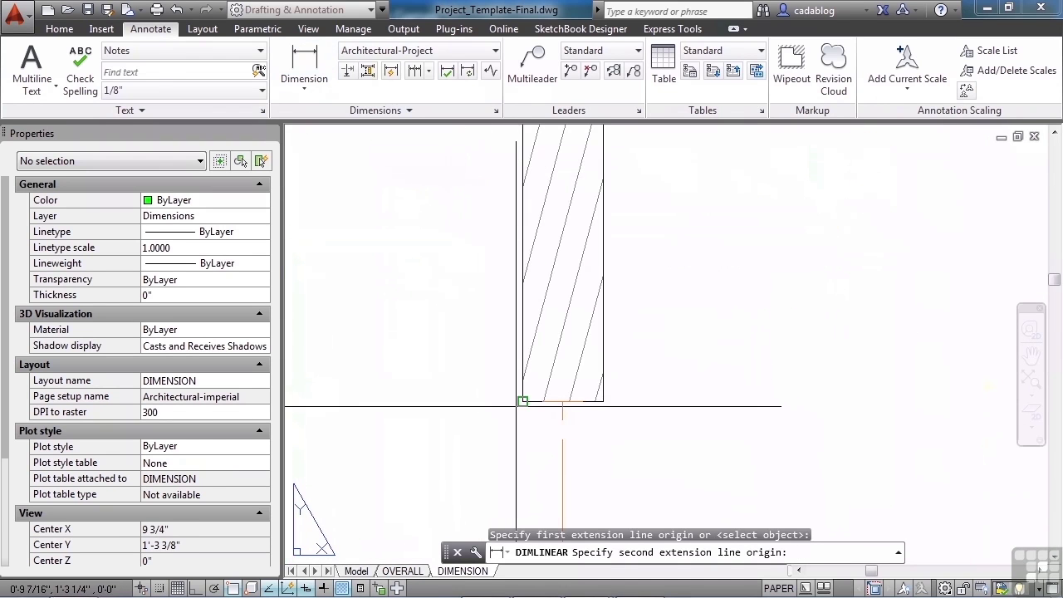
{"action": "left_click", "coordinate": [522, 401]}
{"action": "scroll", "coordinate": [517, 407], "scroll_direction": "down", "scroll_amount": 5}
{"action": "scroll", "coordinate": [465, 390], "scroll_direction": "up", "scroll_amount": 2}
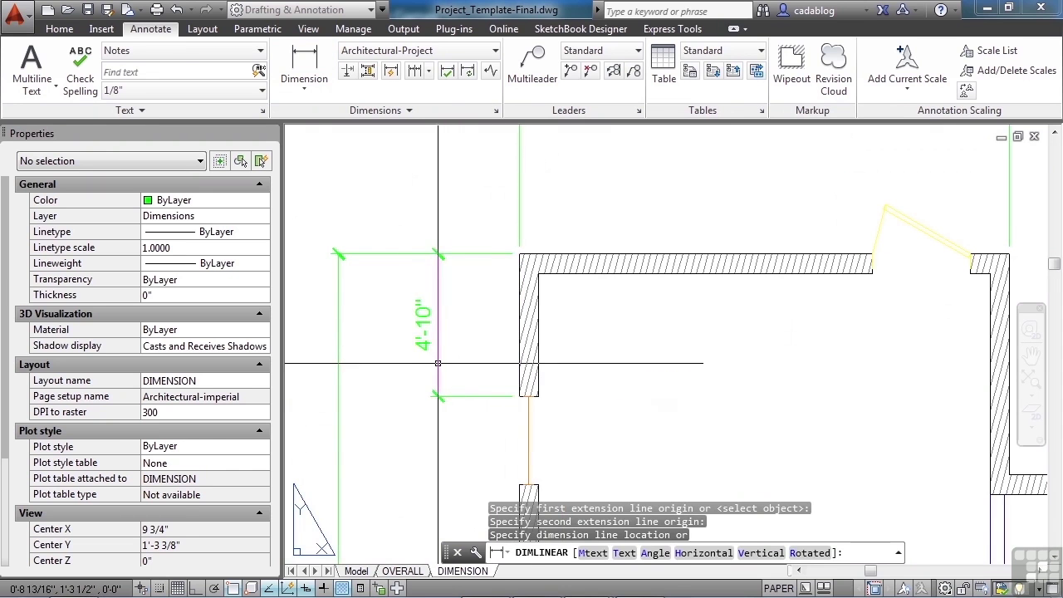
{"action": "left_click", "coordinate": [438, 363]}
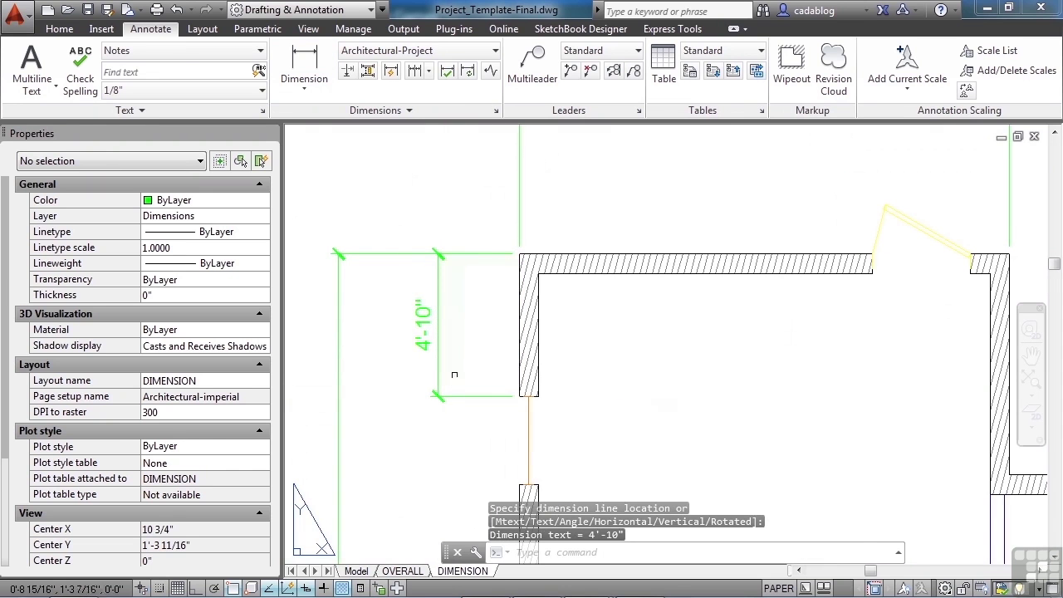
Continue the string down the left wall: 3'-0", 9'-2", 3'-0", 9'-2", 3'-0"
{"action": "left_click", "coordinate": [415, 70]}
{"action": "scroll", "coordinate": [478, 354], "scroll_direction": "up", "scroll_amount": 5}
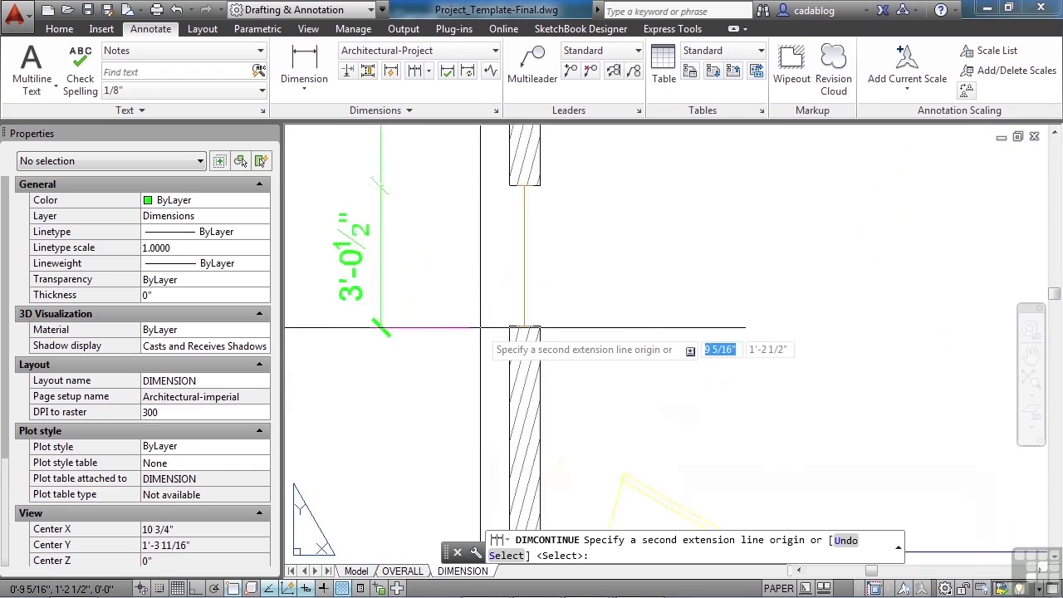
{"action": "left_click", "coordinate": [548, 327]}
{"action": "scroll", "coordinate": [549, 292], "scroll_direction": "down", "scroll_amount": 4}
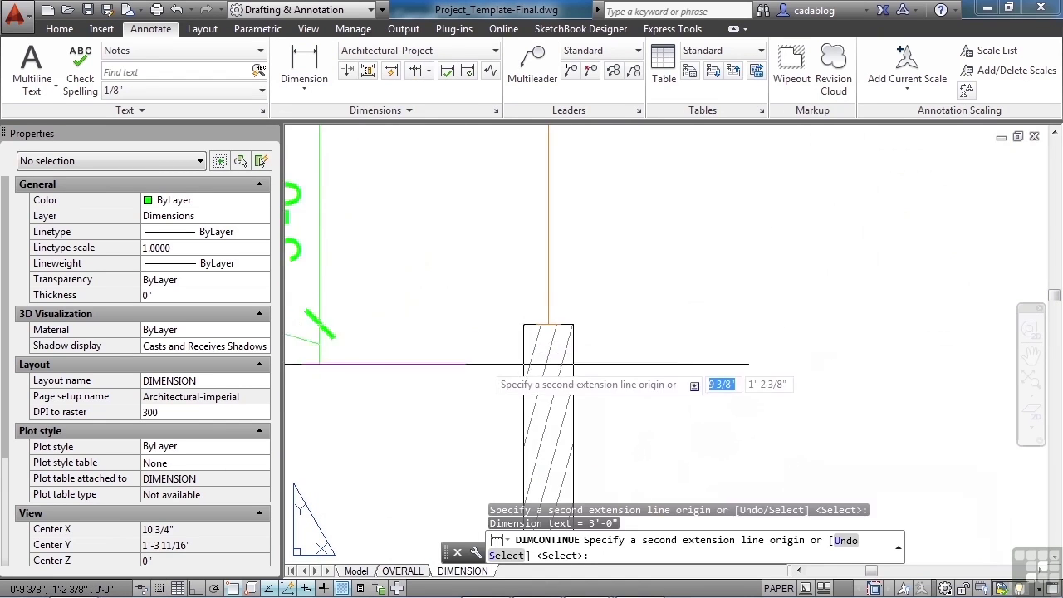
{"action": "scroll", "coordinate": [474, 251], "scroll_direction": "up", "scroll_amount": 4}
{"action": "scroll", "coordinate": [494, 413], "scroll_direction": "up", "scroll_amount": 2}
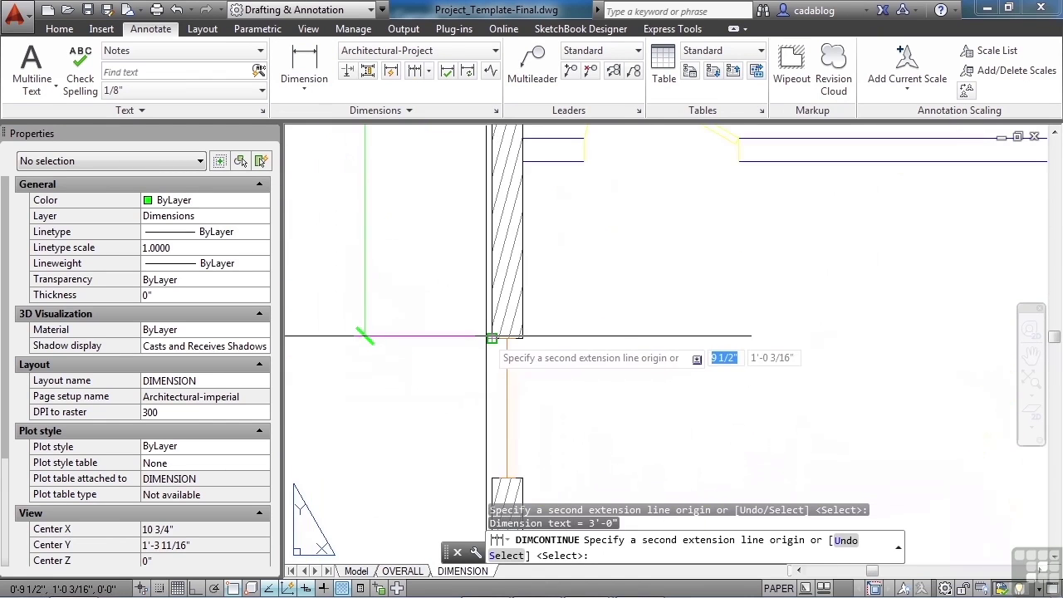
{"action": "left_click", "coordinate": [498, 413]}
{"action": "scroll", "coordinate": [510, 251], "scroll_direction": "up", "scroll_amount": 2}
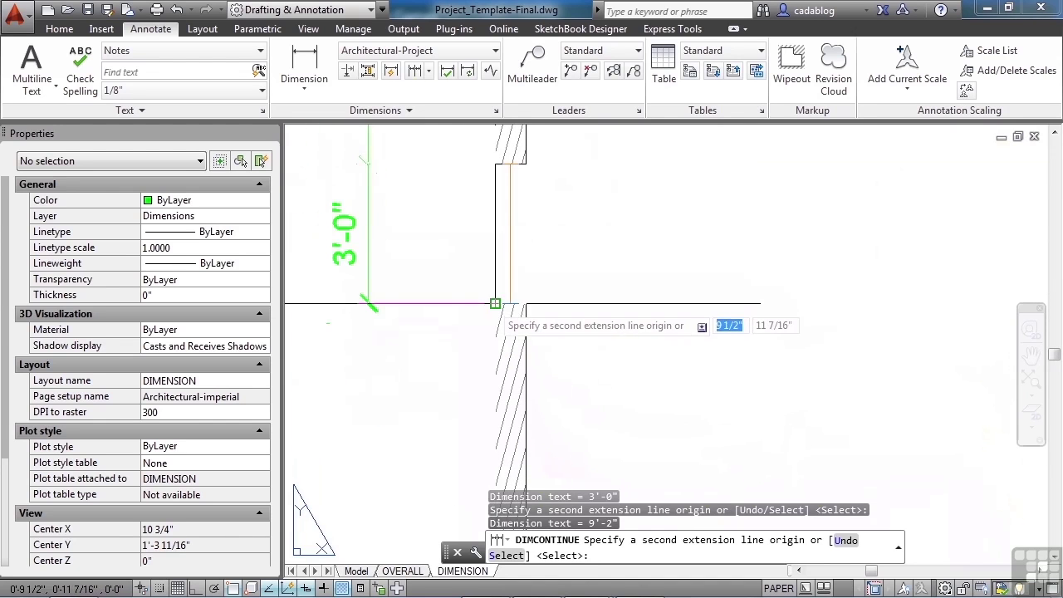
{"action": "scroll", "coordinate": [490, 320], "scroll_direction": "down", "scroll_amount": 2}
{"action": "left_click", "coordinate": [451, 398]}
{"action": "scroll", "coordinate": [445, 153], "scroll_direction": "up", "scroll_amount": 3}
{"action": "scroll", "coordinate": [445, 152], "scroll_direction": "down", "scroll_amount": 2}
{"action": "scroll", "coordinate": [483, 407], "scroll_direction": "up", "scroll_amount": 3}
{"action": "left_click", "coordinate": [483, 408]}
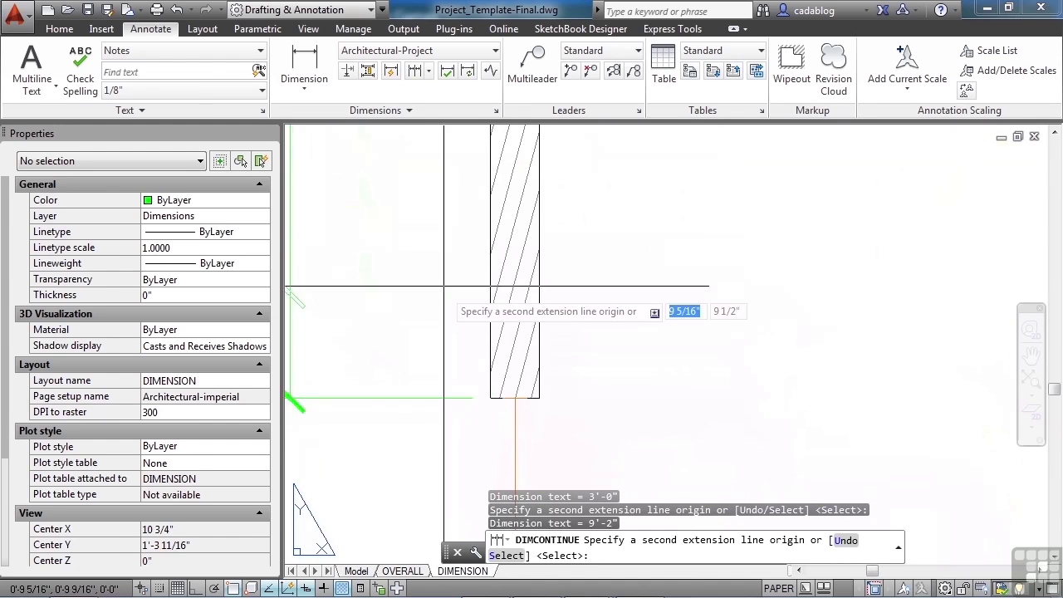
{"action": "scroll", "coordinate": [461, 311], "scroll_direction": "down", "scroll_amount": 2}
{"action": "scroll", "coordinate": [461, 396], "scroll_direction": "up", "scroll_amount": 1}
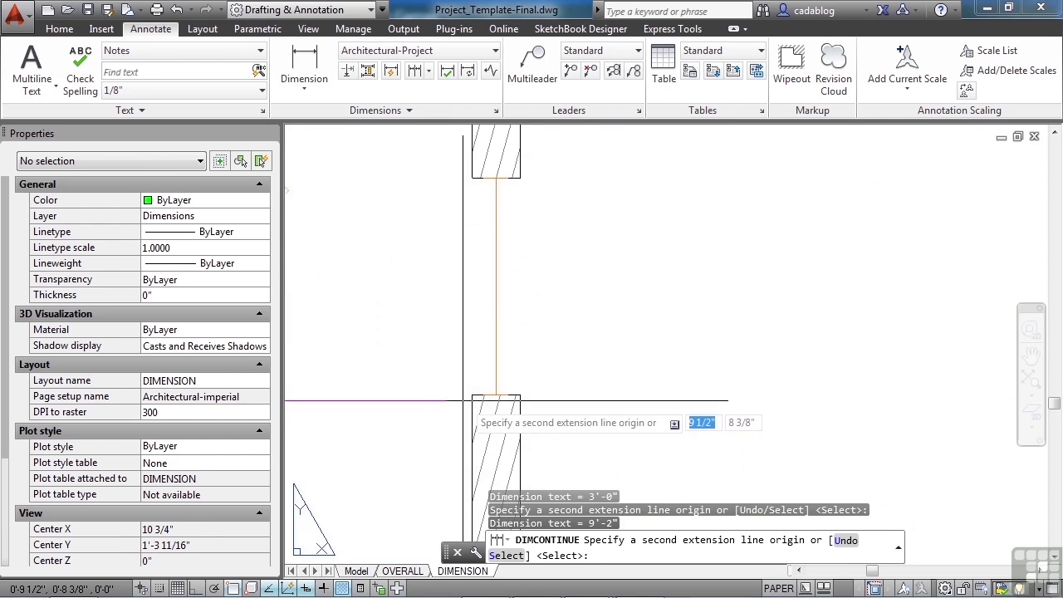
{"action": "left_click", "coordinate": [461, 363]}
{"action": "scroll", "coordinate": [446, 309], "scroll_direction": "down", "scroll_amount": 3}
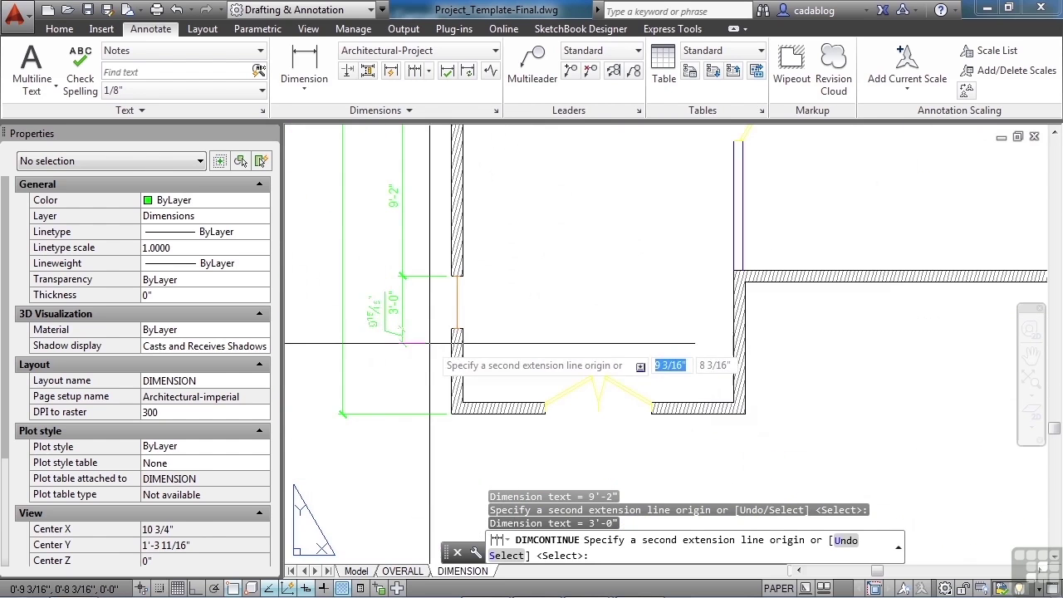
{"action": "key", "text": "Return"}
{"action": "key", "text": "Return"}
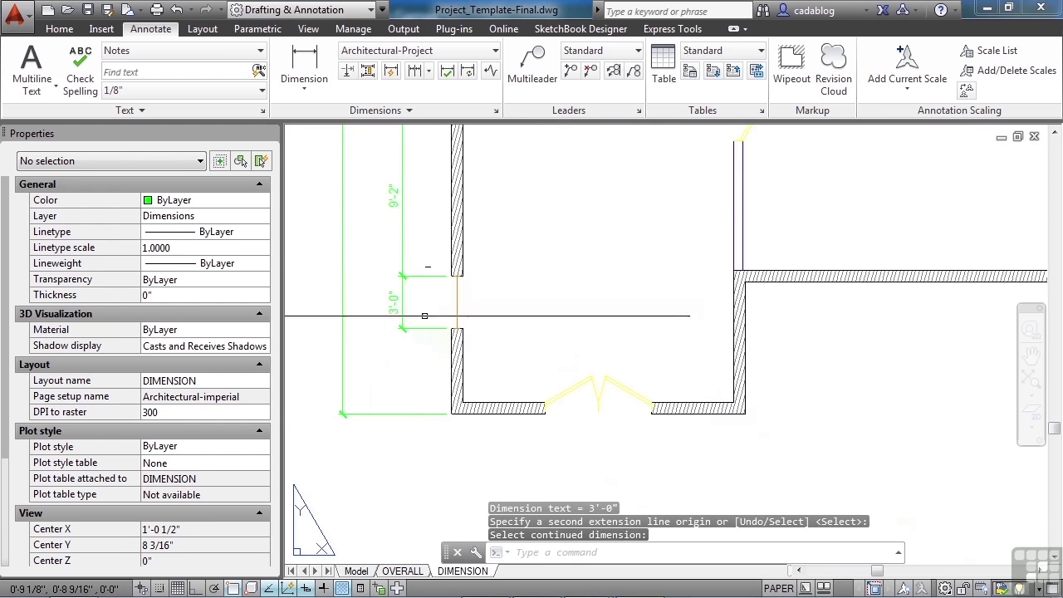
{"action": "scroll", "coordinate": [423, 328], "scroll_direction": "down", "scroll_amount": 5}
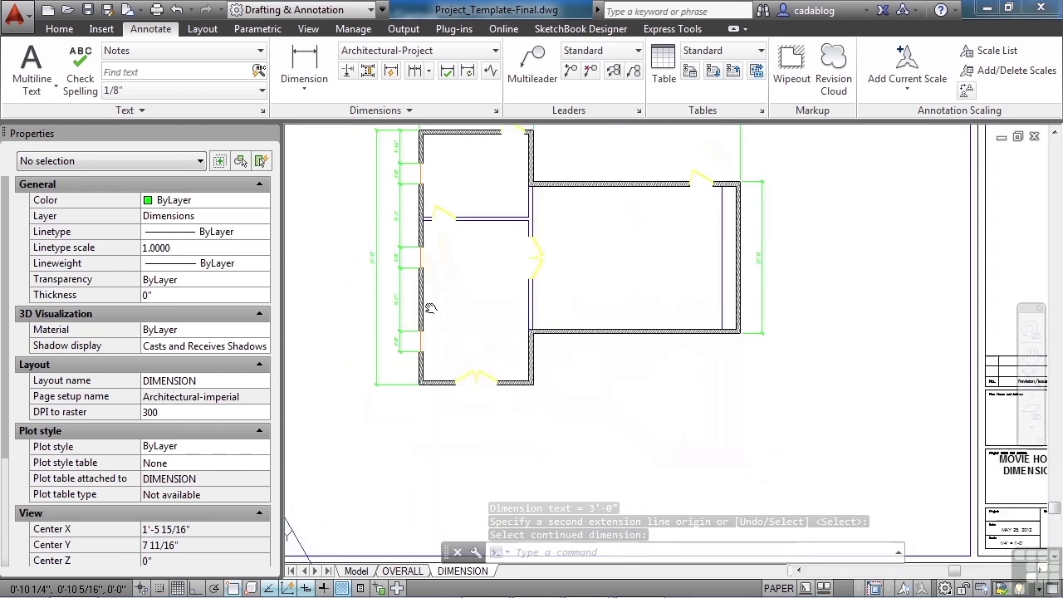
Dimension the top wall from the top-left outer corner to the door opening (12'-0")
{"action": "middle_click_drag", "start_coordinate": [428, 310], "coordinate": [400, 336]}
{"action": "middle_click_drag", "start_coordinate": [439, 283], "coordinate": [439, 335]}
{"action": "left_click", "coordinate": [304, 67]}
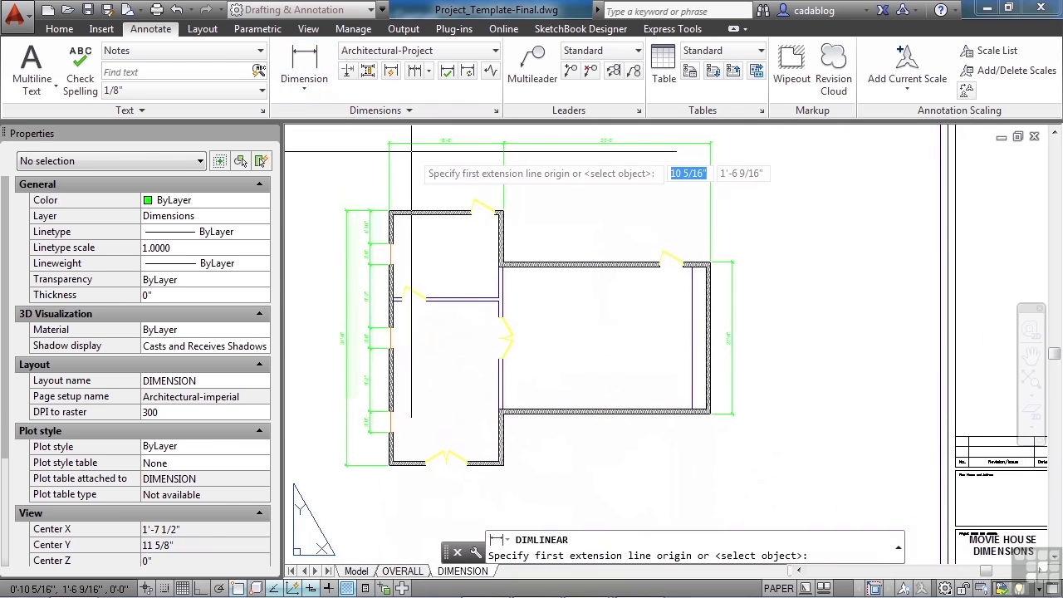
{"action": "scroll", "coordinate": [407, 197], "scroll_direction": "up", "scroll_amount": 8}
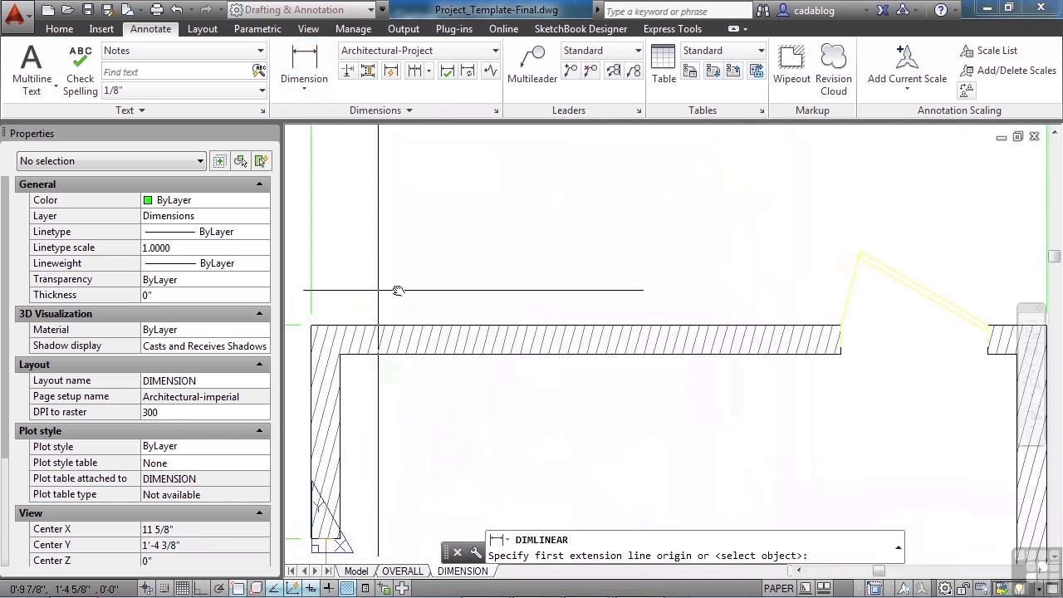
{"action": "middle_click_drag", "start_coordinate": [515, 314], "coordinate": [492, 321]}
{"action": "left_click", "coordinate": [550, 332]}
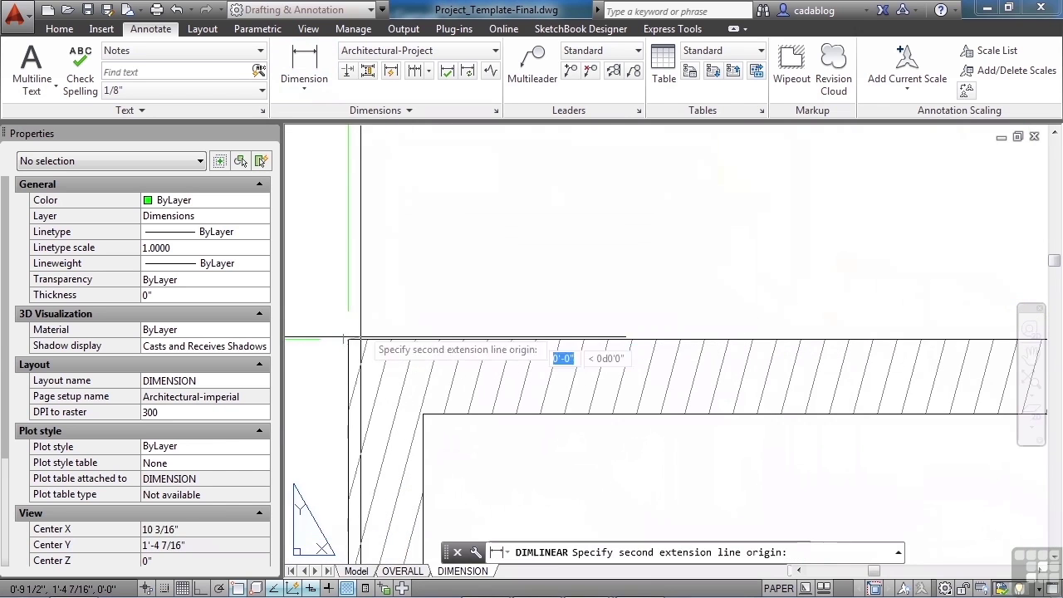
{"action": "scroll", "coordinate": [1031, 333], "scroll_direction": "up", "scroll_amount": 5}
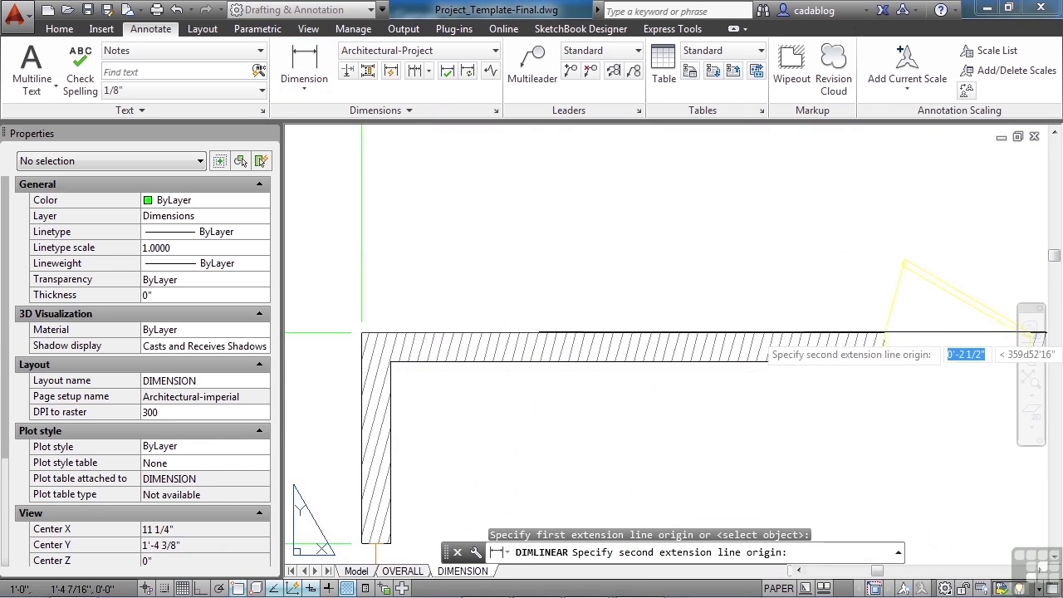
{"action": "scroll", "coordinate": [676, 295], "scroll_direction": "up", "scroll_amount": 1}
{"action": "left_click", "coordinate": [676, 292]}
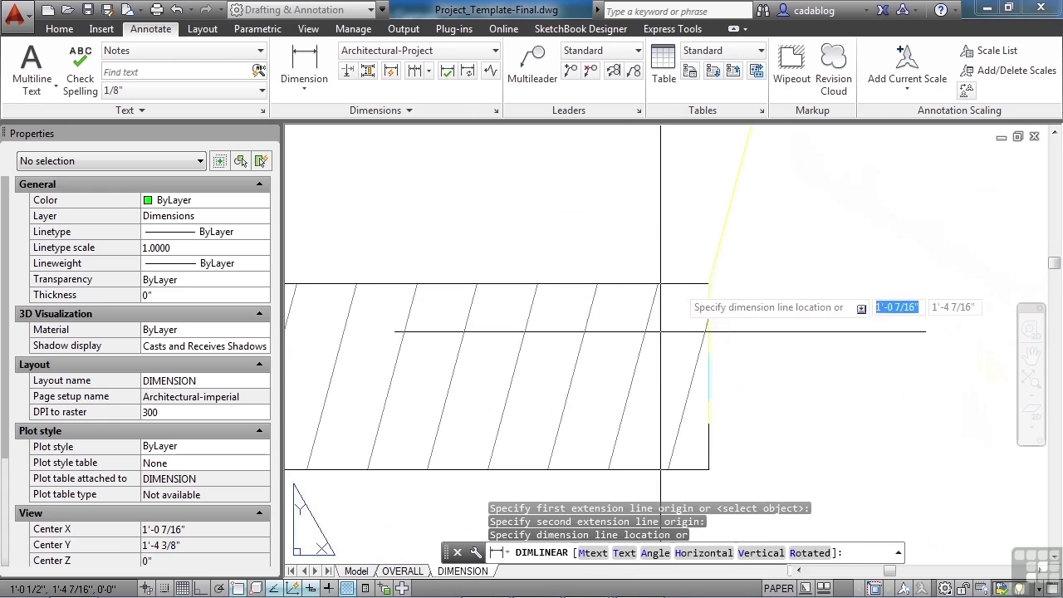
{"action": "scroll", "coordinate": [652, 353], "scroll_direction": "down", "scroll_amount": 5}
{"action": "left_click", "coordinate": [626, 264]}
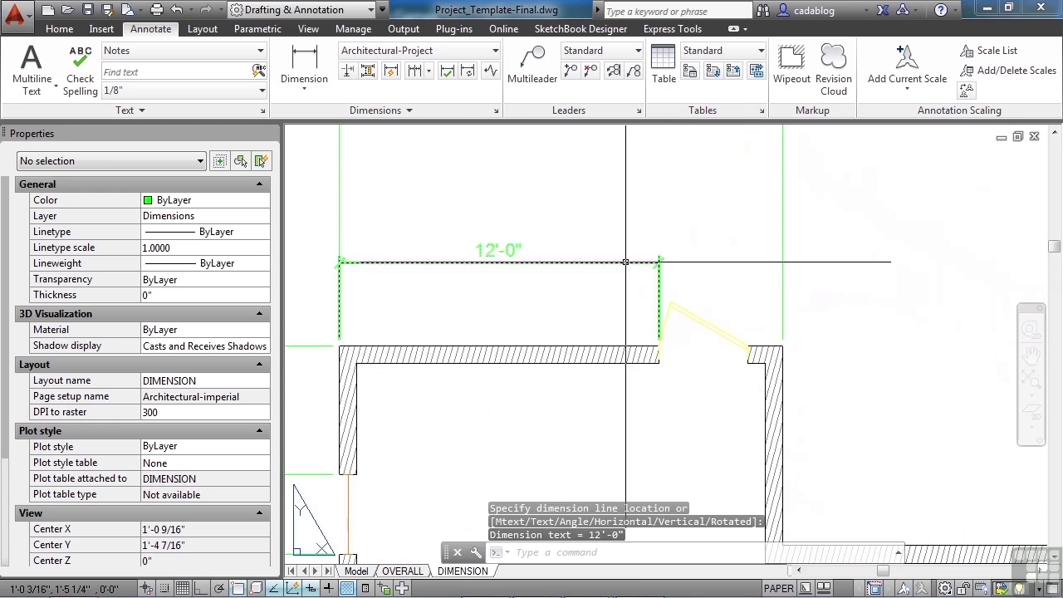
Continue the top string with a 3'-4" dimension across the door opening
{"action": "left_click", "coordinate": [414, 75]}
{"action": "scroll", "coordinate": [762, 329], "scroll_direction": "up", "scroll_amount": 3}
{"action": "scroll", "coordinate": [772, 345], "scroll_direction": "up", "scroll_amount": 5}
{"action": "left_click", "coordinate": [653, 412]}
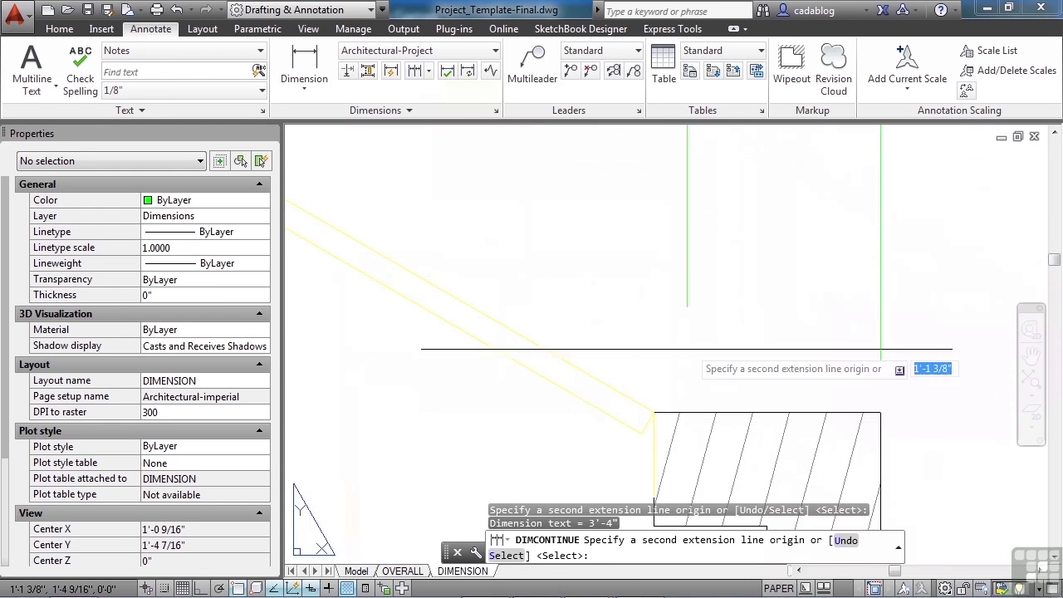
{"action": "scroll", "coordinate": [665, 391], "scroll_direction": "down", "scroll_amount": 3}
{"action": "key", "text": "Return"}
{"action": "scroll", "coordinate": [656, 249], "scroll_direction": "down", "scroll_amount": 3}
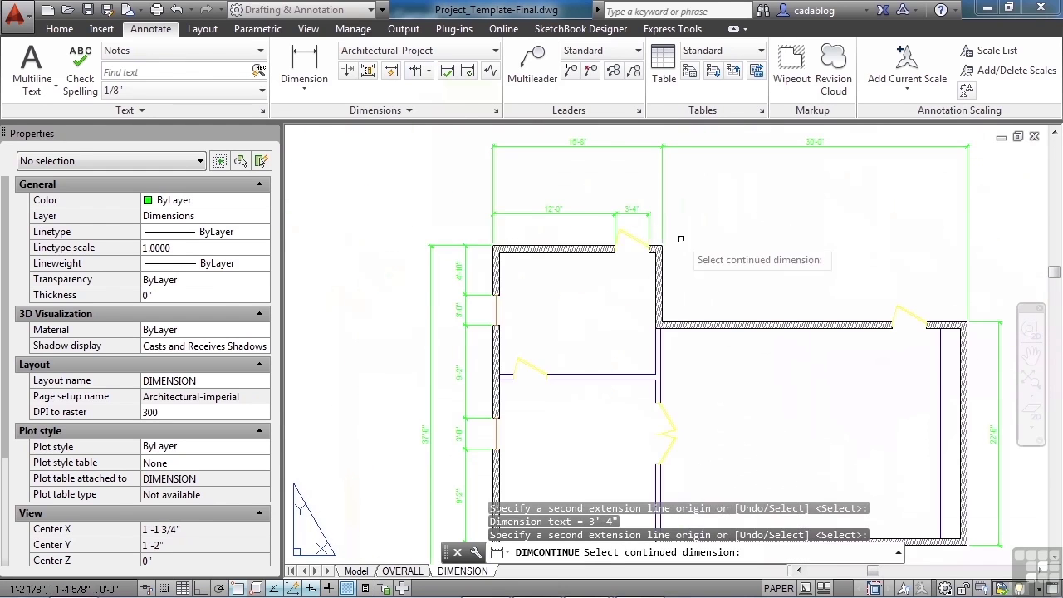
{"action": "key", "text": "Return"}
{"action": "scroll", "coordinate": [599, 246], "scroll_direction": "down", "scroll_amount": 2}
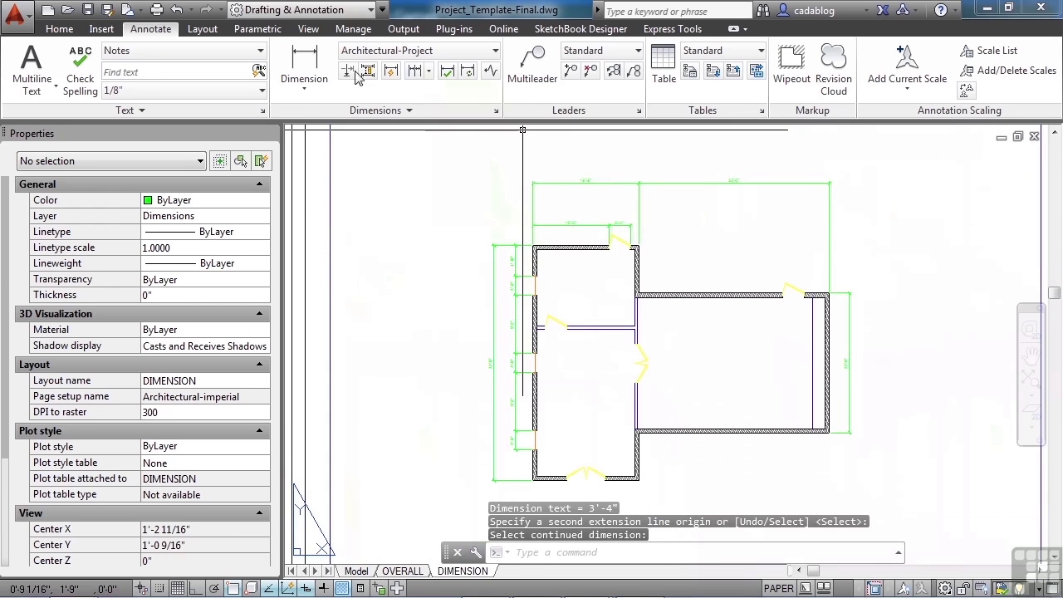
Add a 12'-0" vertical dimension between interior wall lines inside the room
{"action": "left_click", "coordinate": [304, 66]}
{"action": "scroll", "coordinate": [598, 299], "scroll_direction": "up", "scroll_amount": 5}
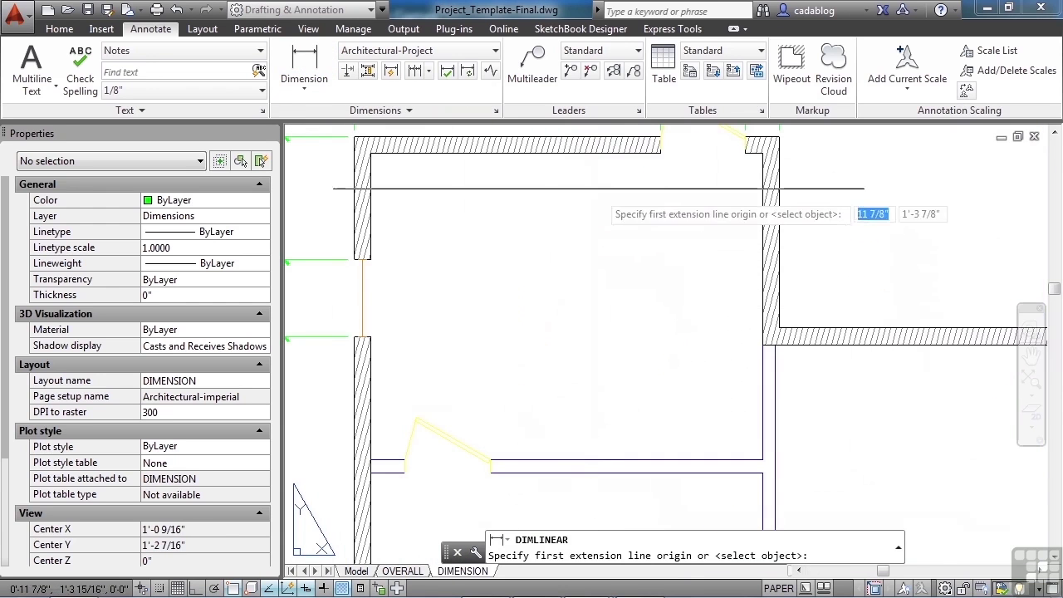
{"action": "left_click", "coordinate": [625, 153]}
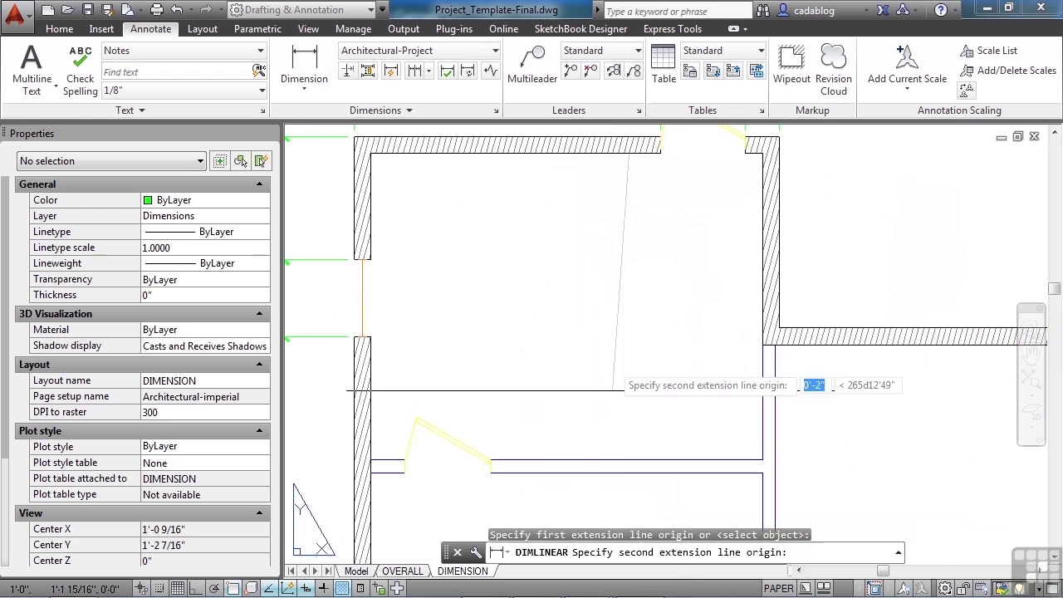
{"action": "left_click", "coordinate": [614, 459]}
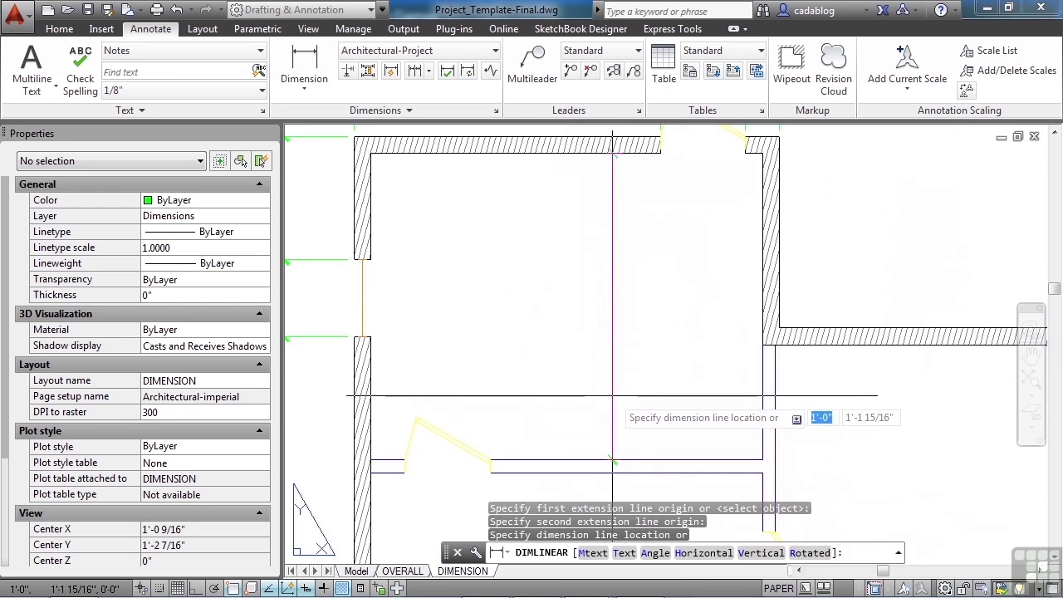
{"action": "left_click", "coordinate": [592, 390]}
{"action": "scroll", "coordinate": [514, 352], "scroll_direction": "down", "scroll_amount": 2}
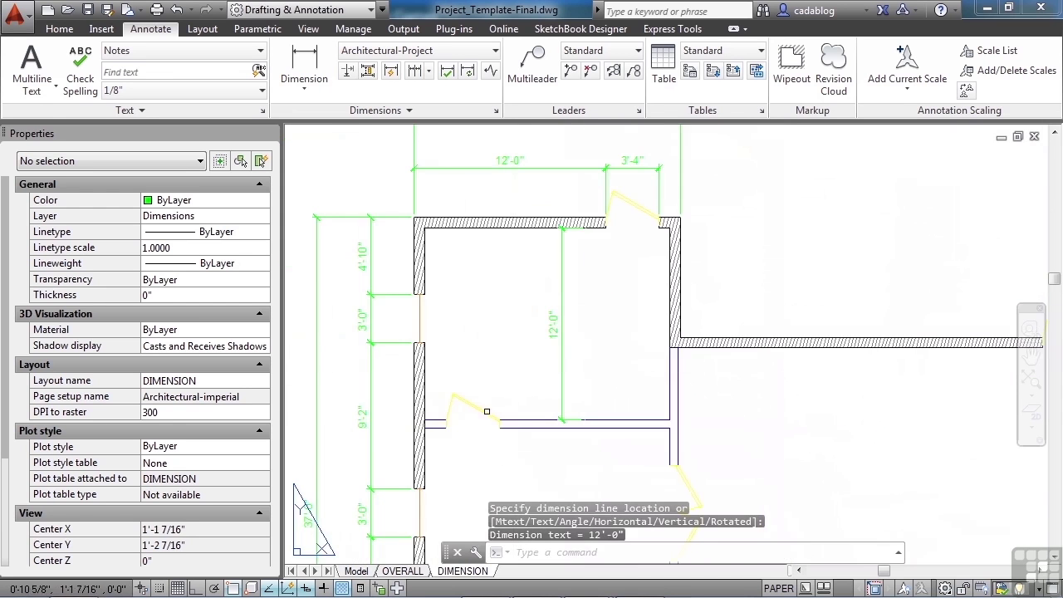
{"action": "scroll", "coordinate": [473, 417], "scroll_direction": "up", "scroll_amount": 5}
Add 15'-4" and 27'-6" horizontal dimensions across the interior rooms
{"action": "key", "text": "Return"}
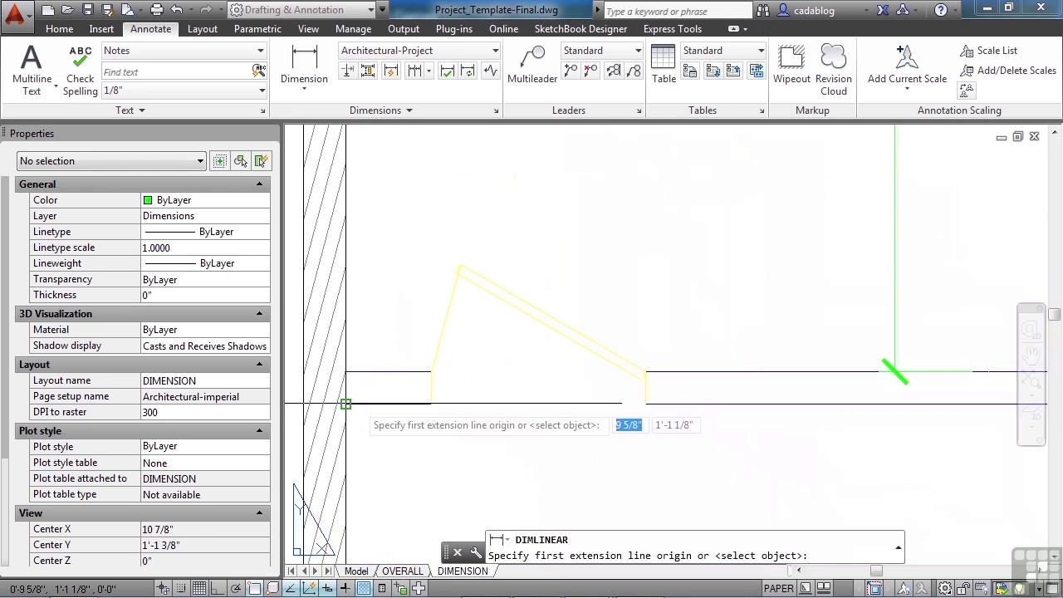
{"action": "left_click", "coordinate": [345, 403]}
{"action": "scroll", "coordinate": [544, 295], "scroll_direction": "down", "scroll_amount": 2}
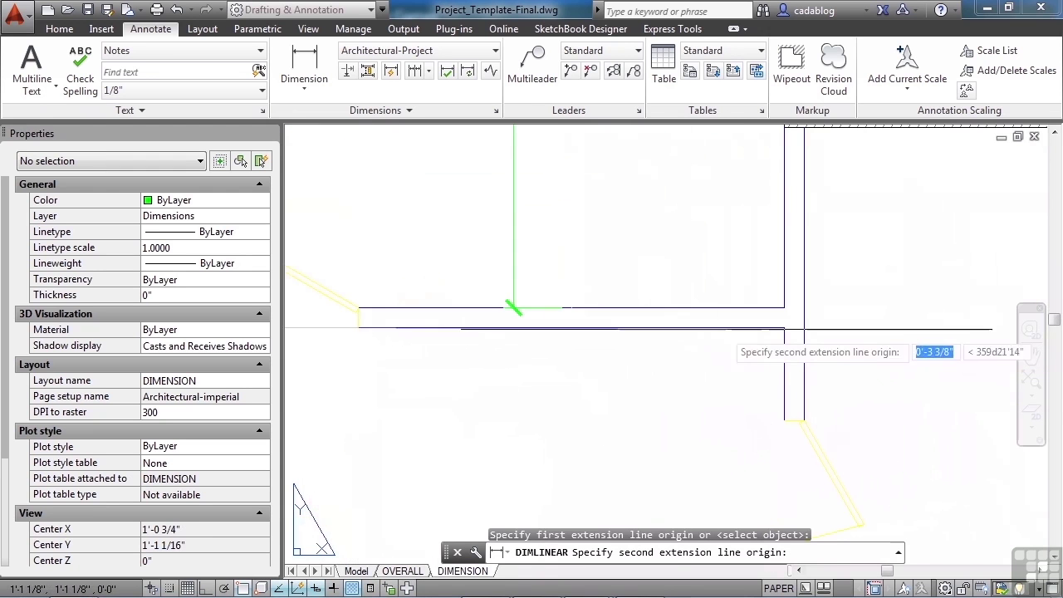
{"action": "left_click", "coordinate": [769, 327]}
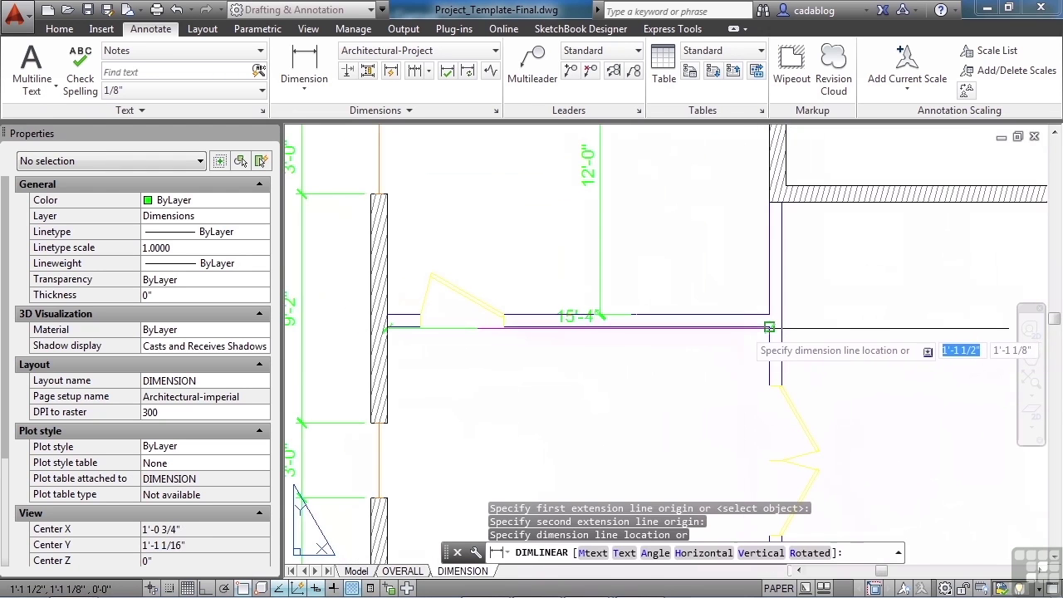
{"action": "left_click", "coordinate": [716, 361]}
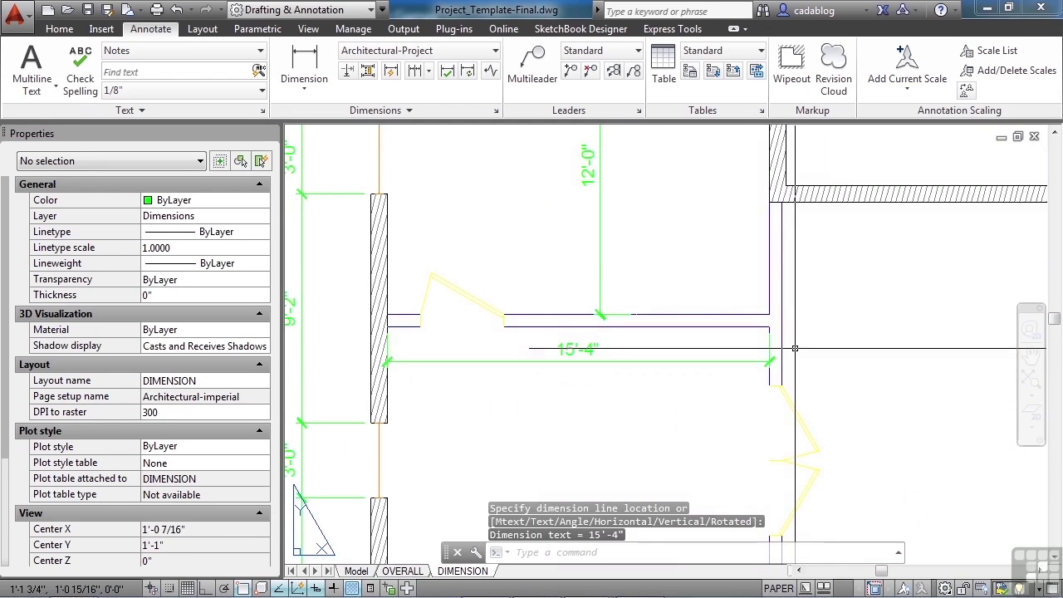
{"action": "scroll", "coordinate": [795, 349], "scroll_direction": "up", "scroll_amount": 4}
{"action": "key", "text": "Return"}
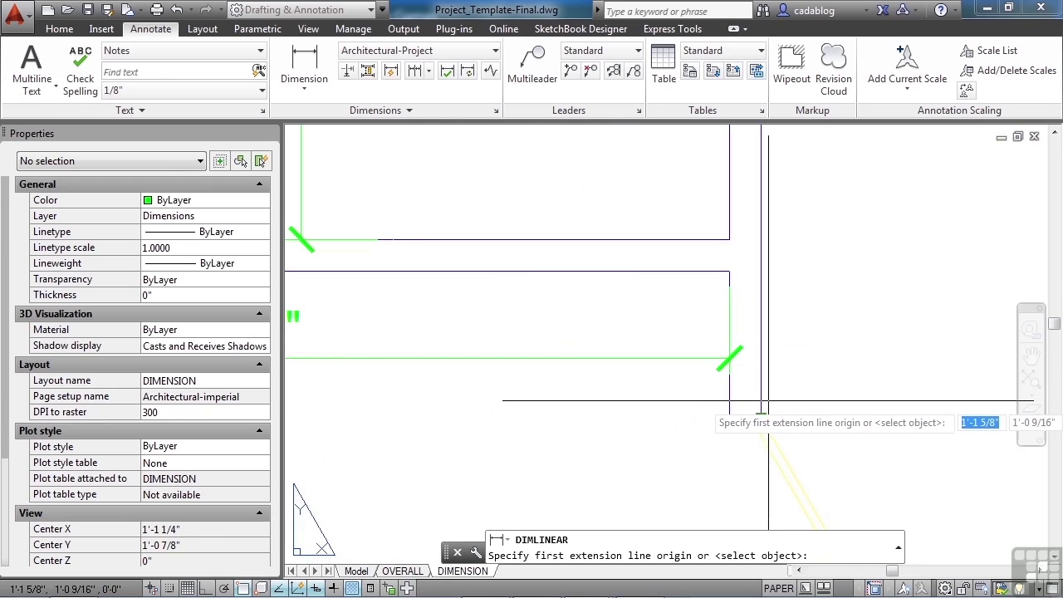
{"action": "left_click", "coordinate": [762, 400]}
{"action": "scroll", "coordinate": [863, 366], "scroll_direction": "down", "scroll_amount": 3}
{"action": "scroll", "coordinate": [747, 349], "scroll_direction": "up", "scroll_amount": 3}
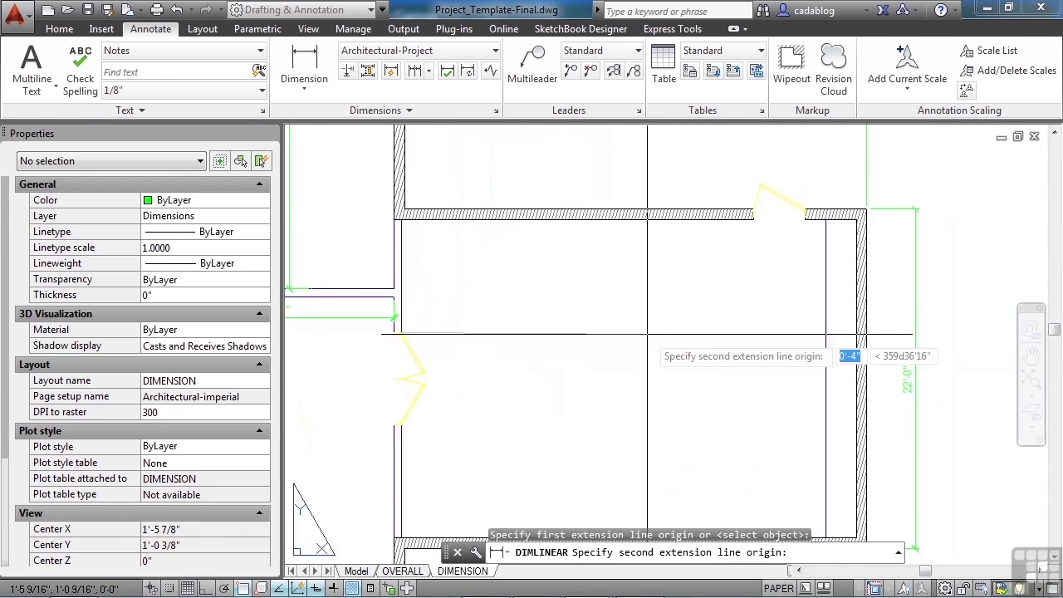
{"action": "left_click", "coordinate": [825, 337]}
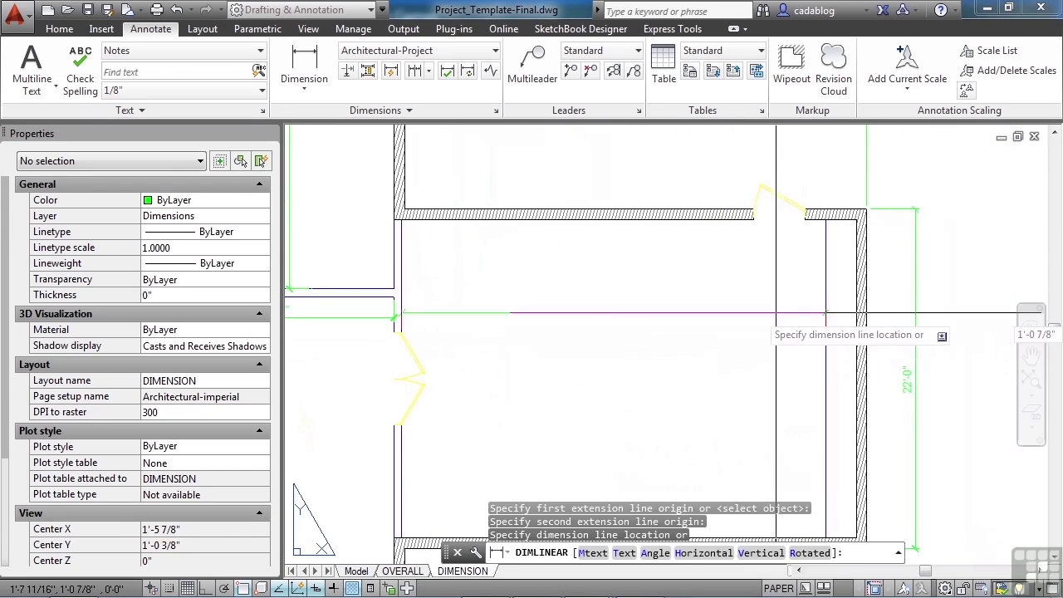
{"action": "left_click", "coordinate": [361, 318]}
{"action": "scroll", "coordinate": [752, 357], "scroll_direction": "down", "scroll_amount": 4}
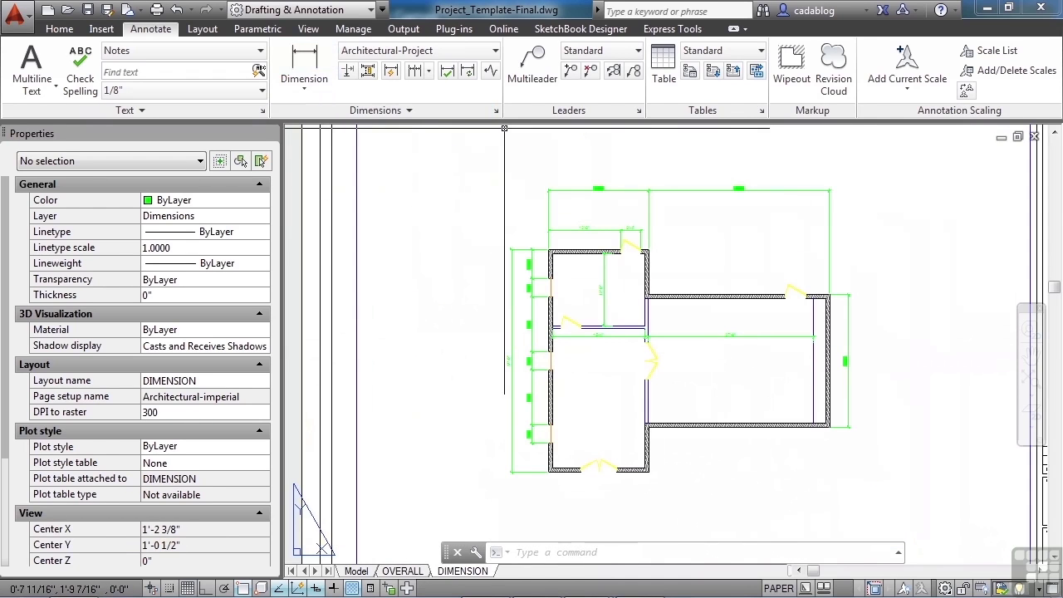
Dimension the bottom wall from the bottom-left corner to the doorway jamb, placed below the wall
{"action": "left_click", "coordinate": [304, 65]}
{"action": "scroll", "coordinate": [612, 357], "scroll_direction": "up", "scroll_amount": 6}
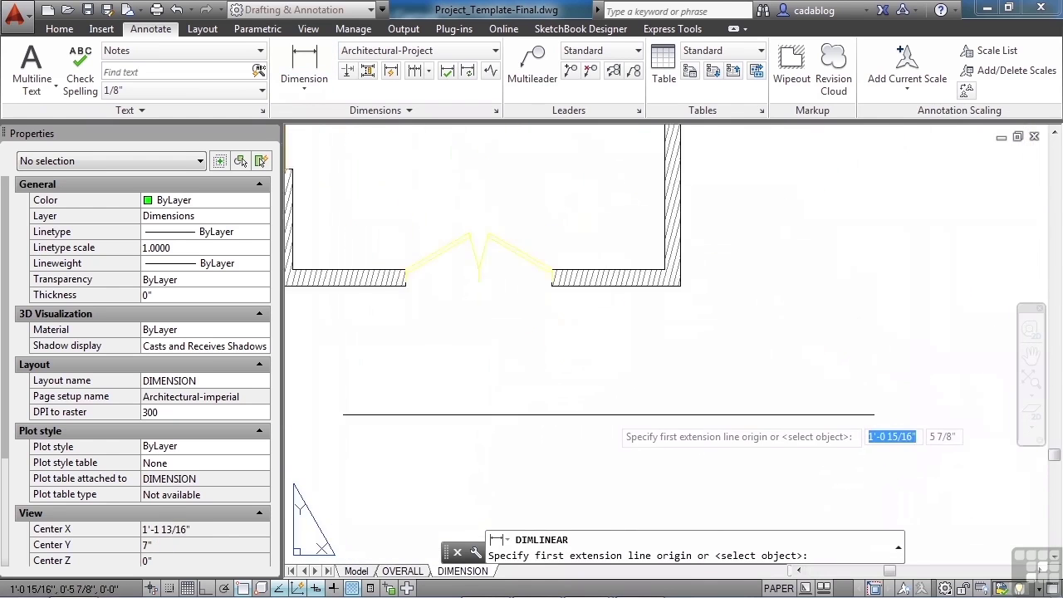
{"action": "scroll", "coordinate": [609, 409], "scroll_direction": "up", "scroll_amount": 3}
{"action": "middle_click_drag", "start_coordinate": [353, 243], "coordinate": [495, 292]}
{"action": "scroll", "coordinate": [486, 361], "scroll_direction": "up", "scroll_amount": 3}
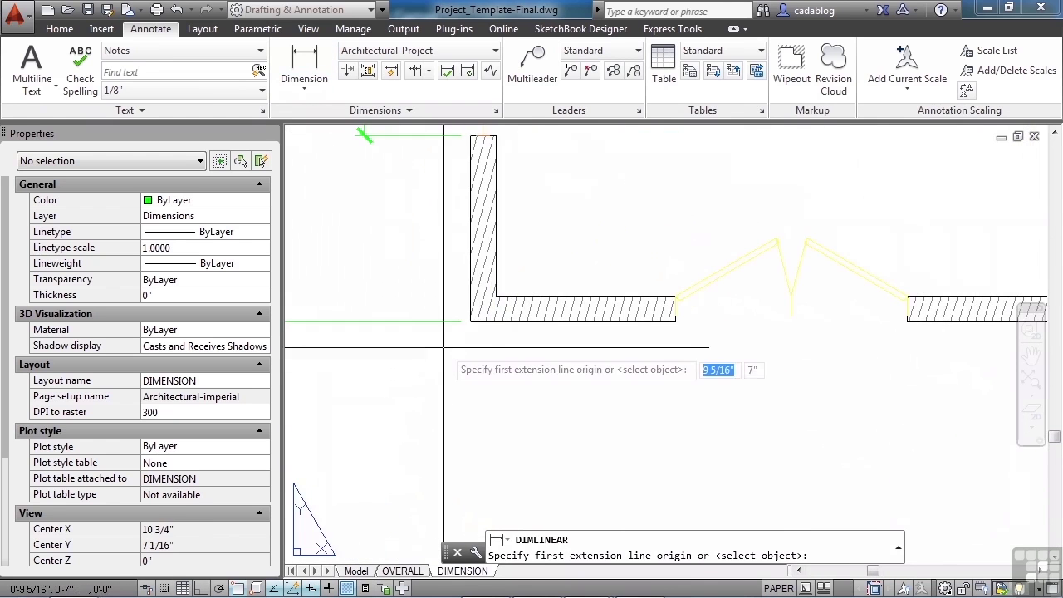
{"action": "middle_click_drag", "start_coordinate": [447, 344], "coordinate": [394, 354]}
{"action": "left_click", "coordinate": [432, 316]}
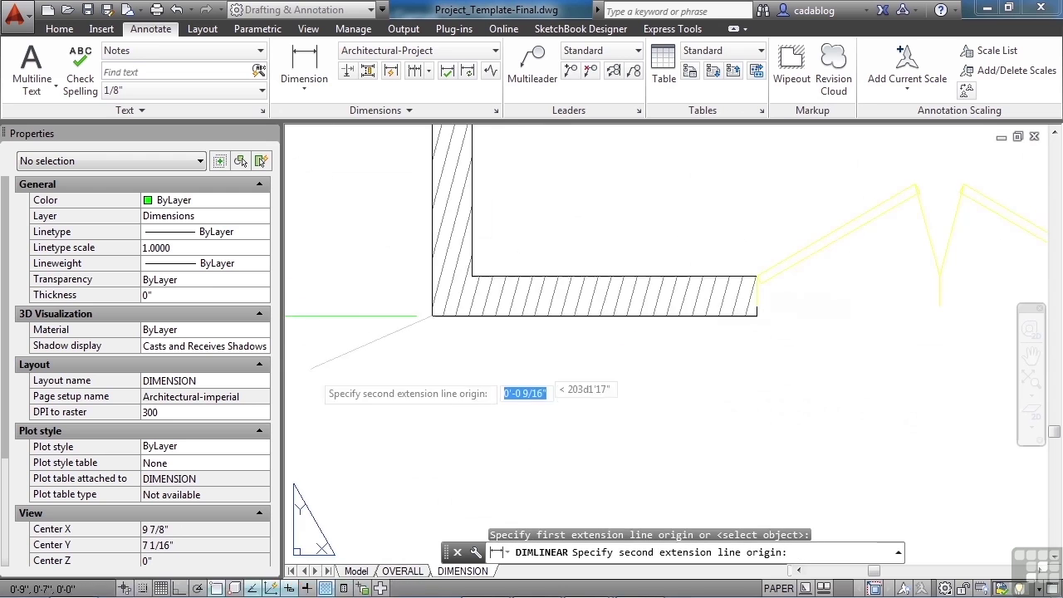
{"action": "scroll", "coordinate": [749, 356], "scroll_direction": "up", "scroll_amount": 5}
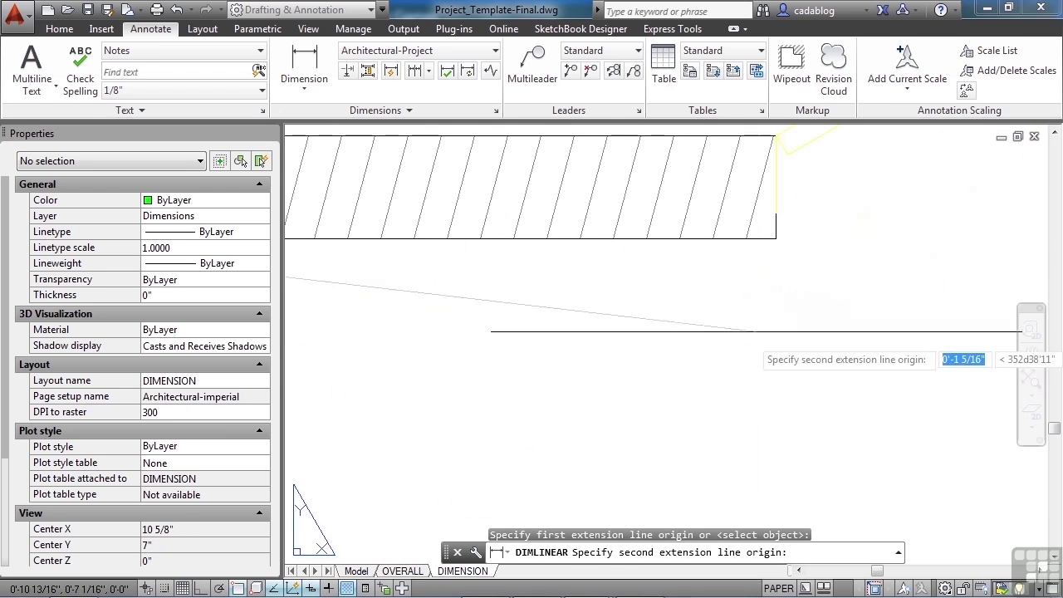
{"action": "left_click", "coordinate": [775, 238]}
{"action": "scroll", "coordinate": [775, 239], "scroll_direction": "down", "scroll_amount": 5}
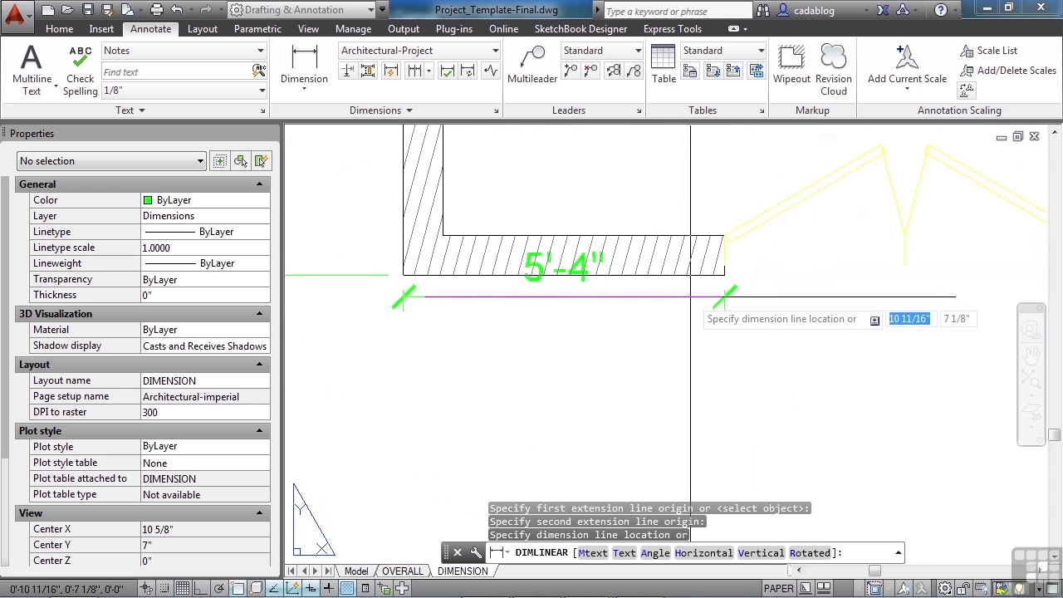
{"action": "left_click", "coordinate": [689, 378]}
Continue the bottom string with a 6'-0" dimension across the door opening
{"action": "left_click", "coordinate": [415, 70]}
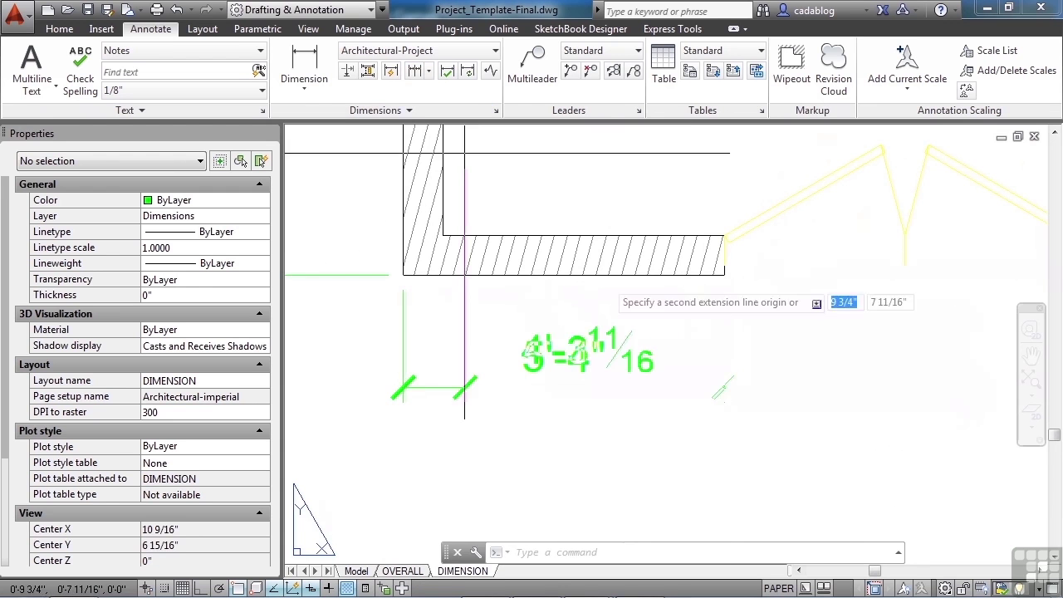
{"action": "scroll", "coordinate": [727, 382], "scroll_direction": "up", "scroll_amount": 5}
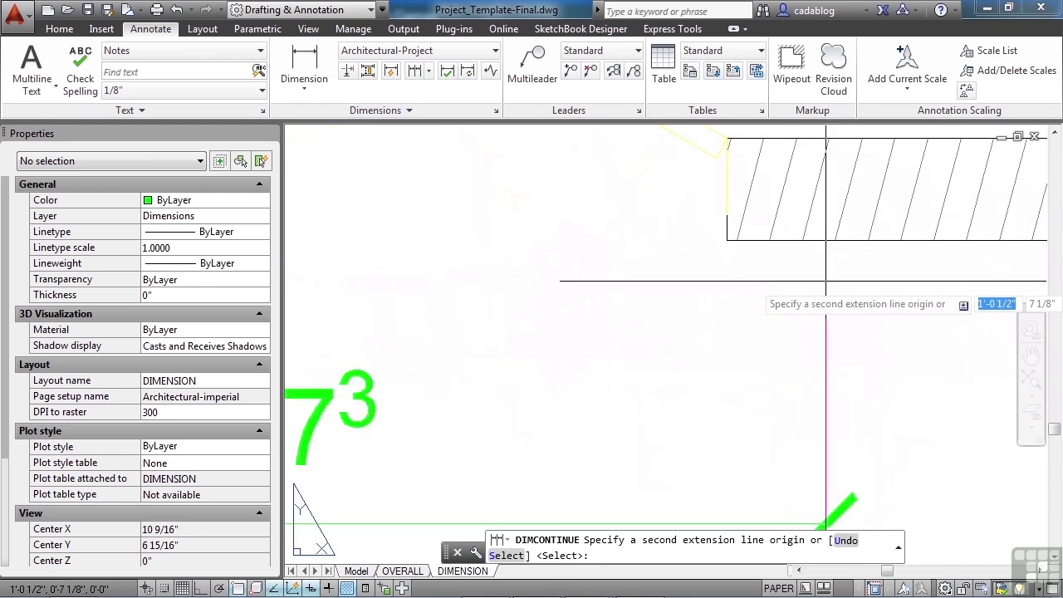
{"action": "left_click", "coordinate": [727, 240]}
{"action": "scroll", "coordinate": [551, 350], "scroll_direction": "down", "scroll_amount": 5}
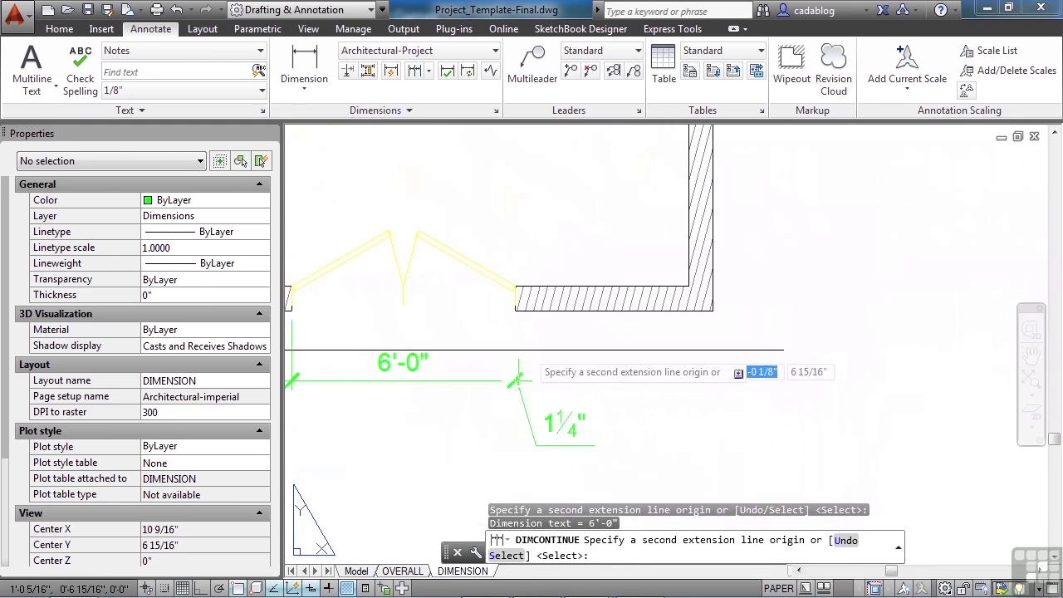
{"action": "key", "text": "Return"}
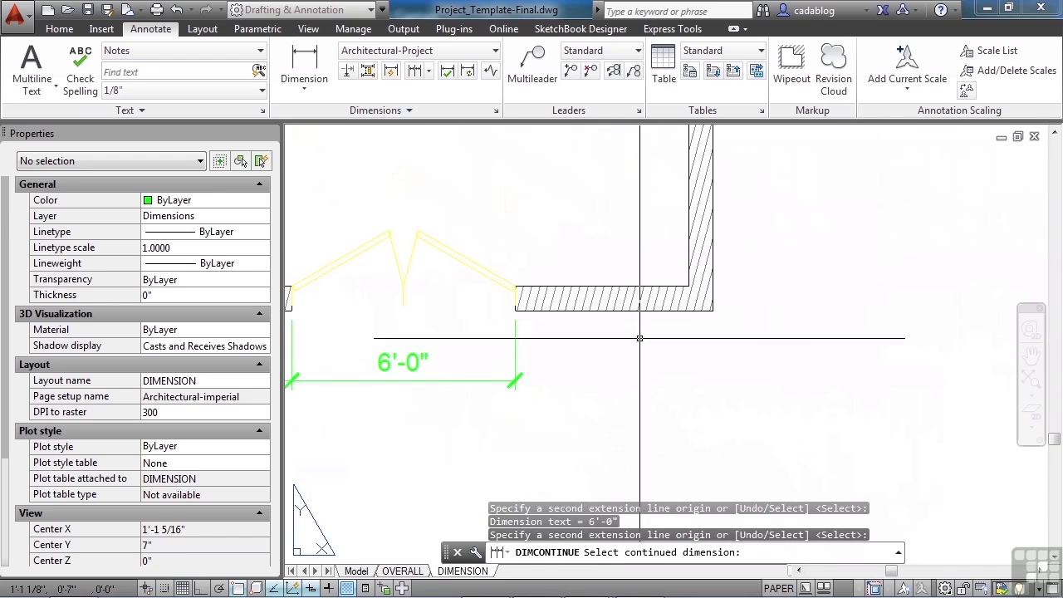
{"action": "key", "text": "Return"}
{"action": "scroll", "coordinate": [640, 338], "scroll_direction": "down", "scroll_amount": 6}
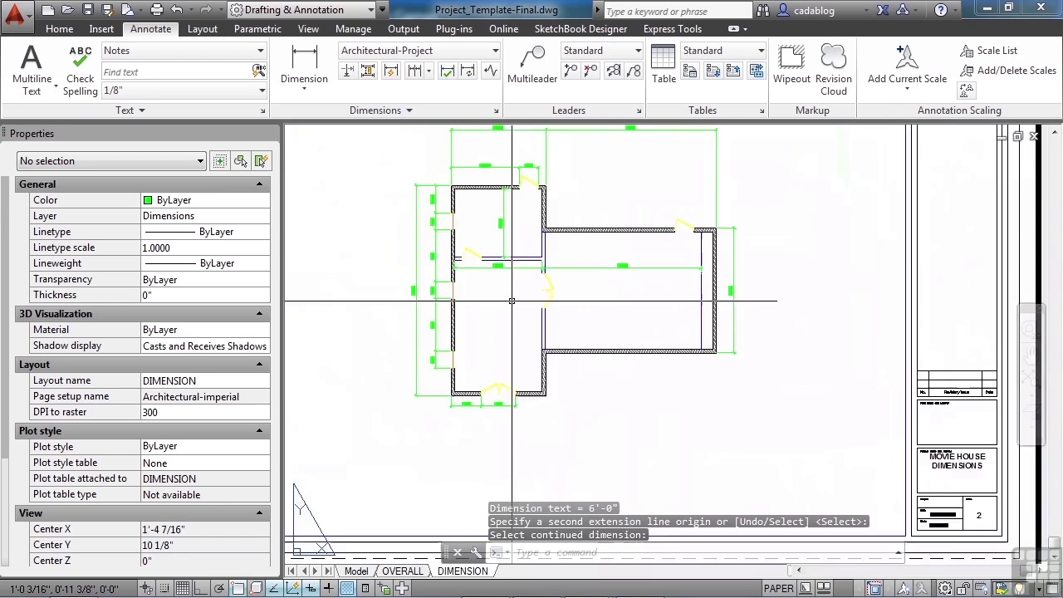
{"action": "middle_click_drag", "start_coordinate": [511, 300], "coordinate": [513, 367]}
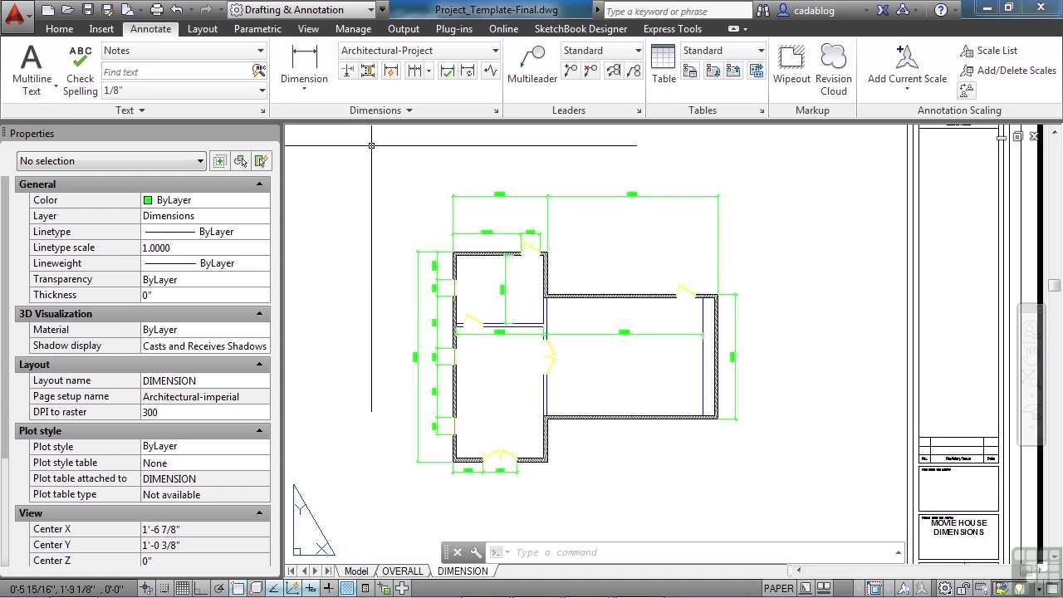
{"action": "left_click", "coordinate": [413, 571]}
{"action": "left_click", "coordinate": [463, 571]}
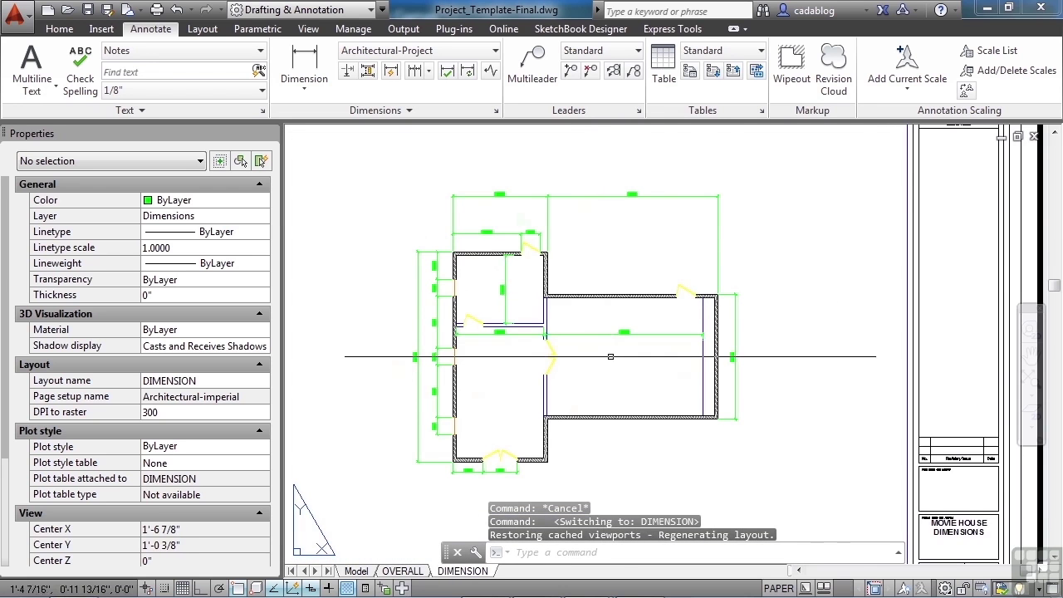
{"action": "scroll", "coordinate": [669, 300], "scroll_direction": "down", "scroll_amount": 2}
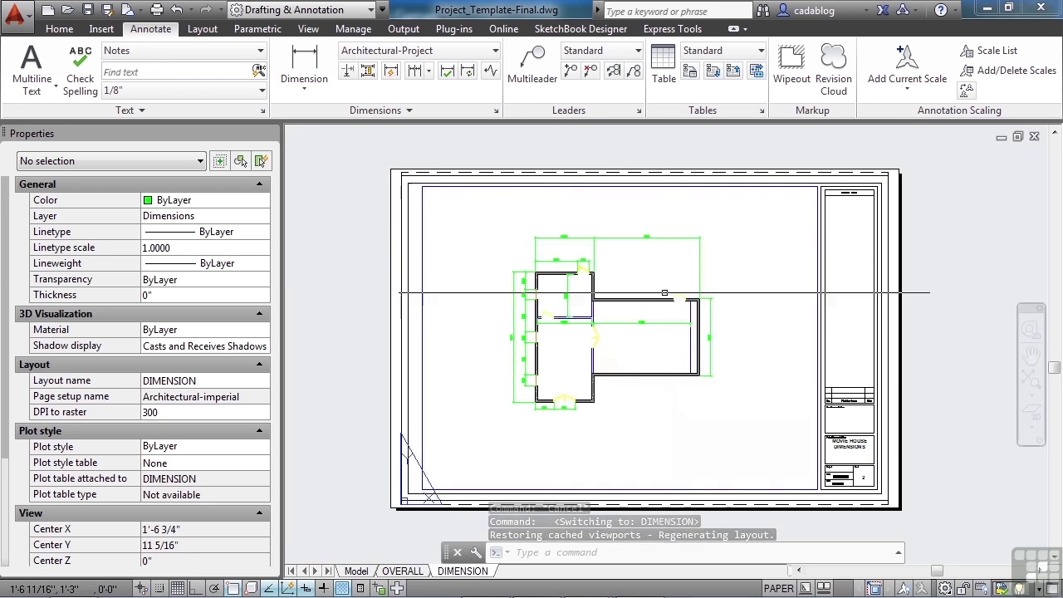